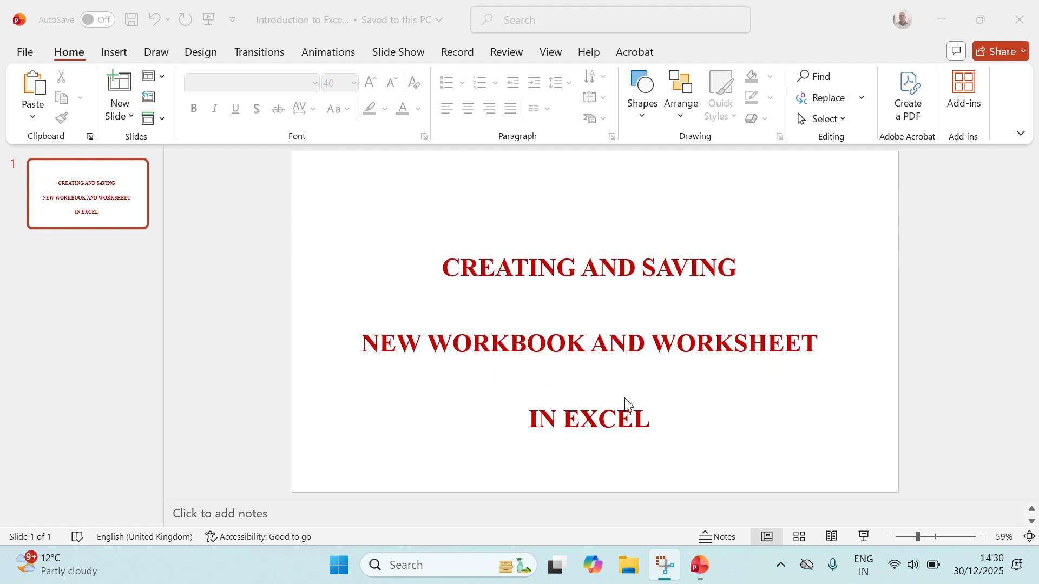
# Switch to Excel by finding it in the Windows search, maximize its window and create a blank workbook.
pyautogui.click(465, 565)
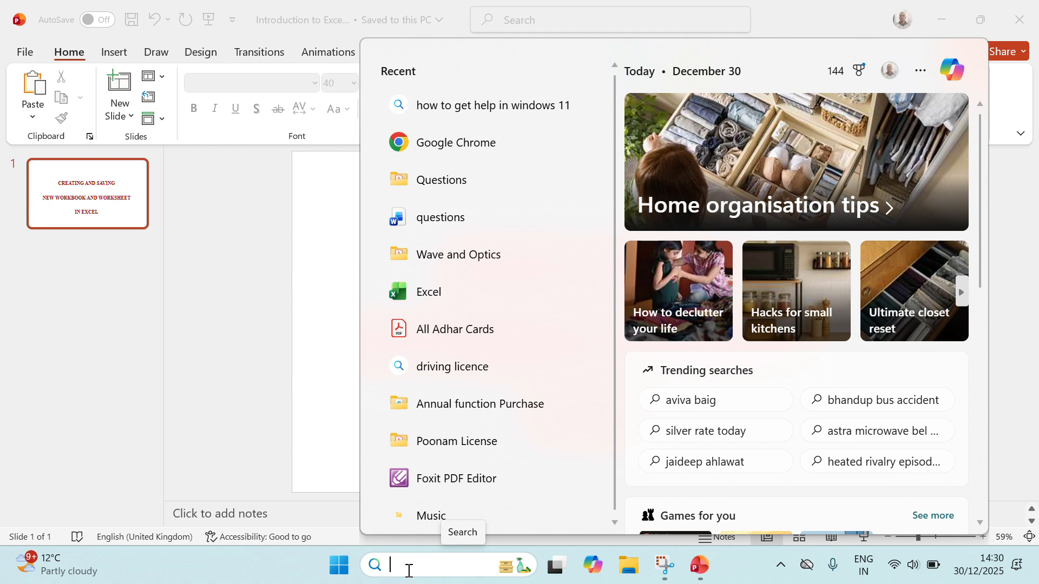
pyautogui.write('EXCEL')
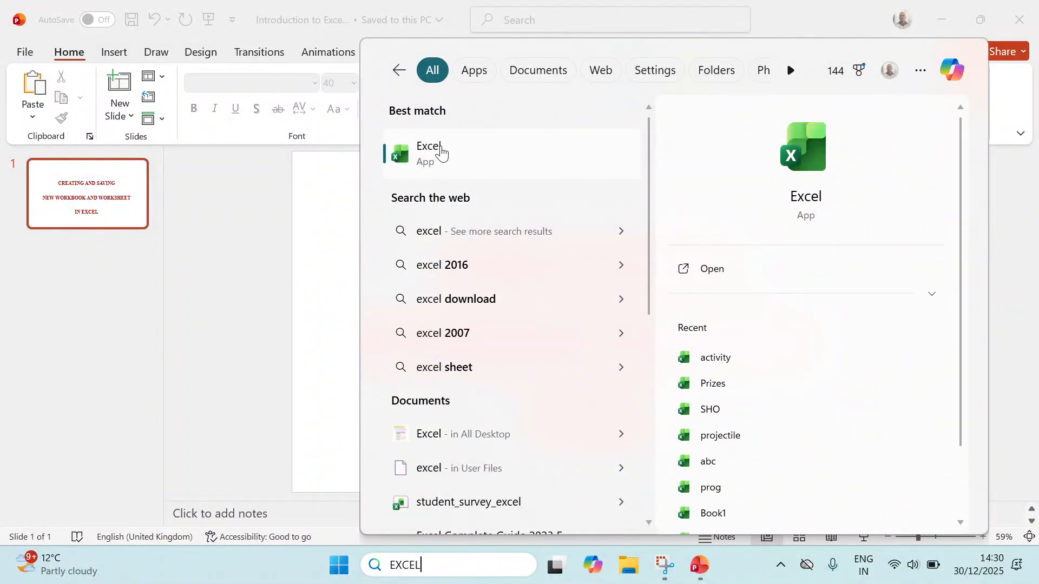
pyautogui.click(441, 153)
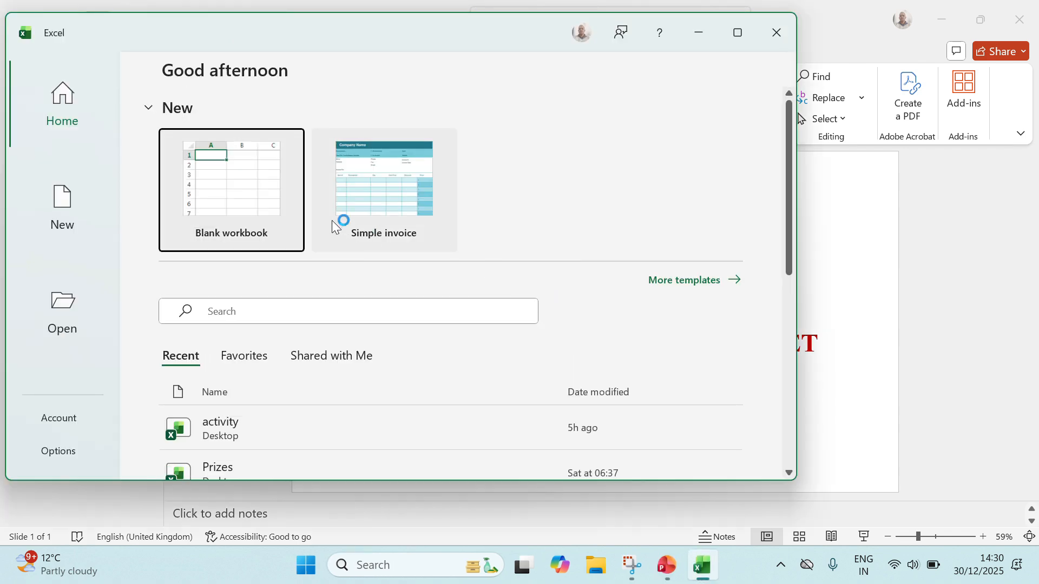
pyautogui.click(740, 32)
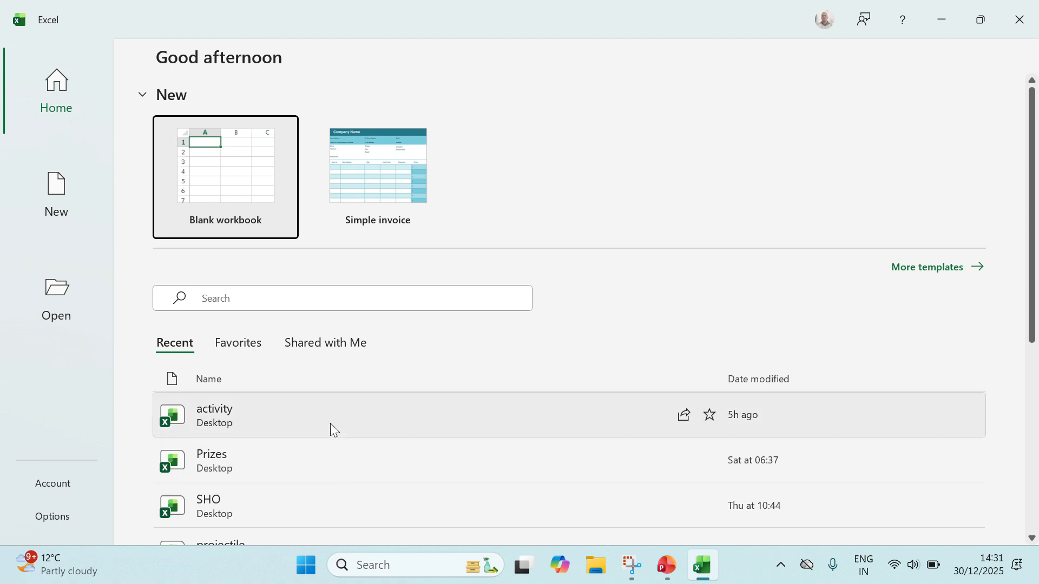
pyautogui.click(217, 175)
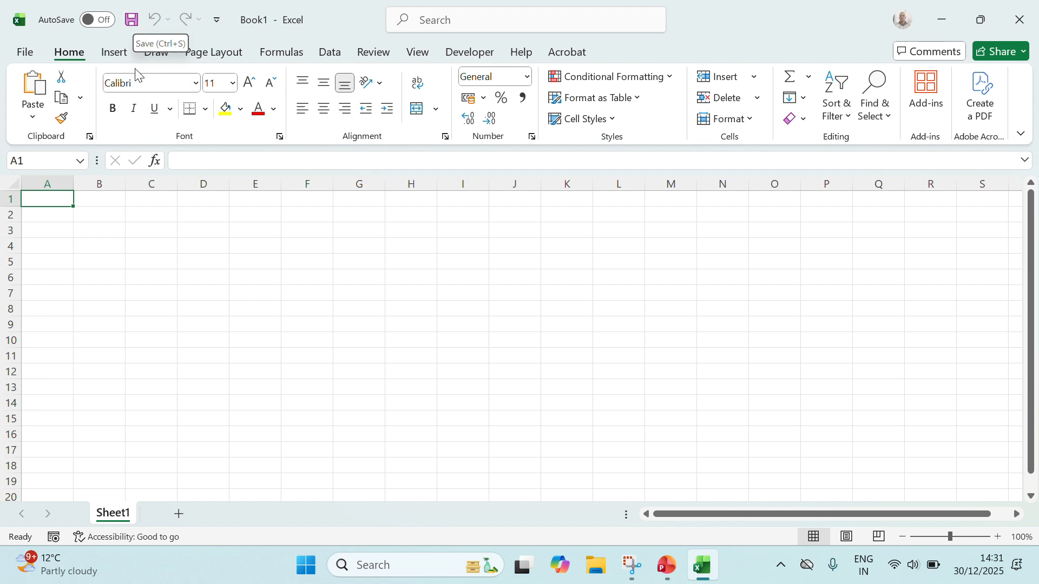
# Save the new workbook to the Desktop of this PC as "Workbook and worksheet" in Excel Workbook format.
pyautogui.click(134, 28)
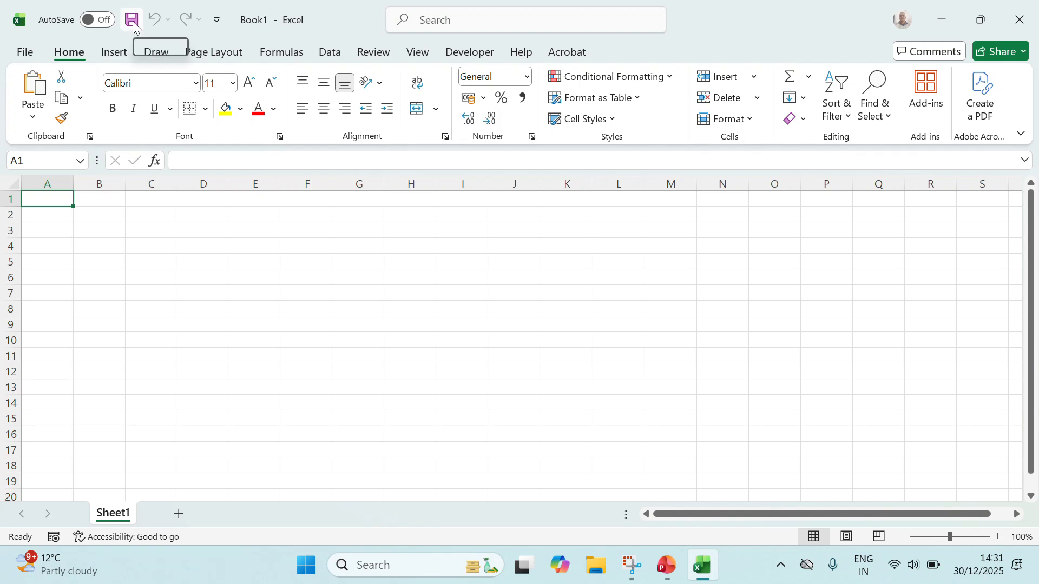
pyautogui.click(24, 56)
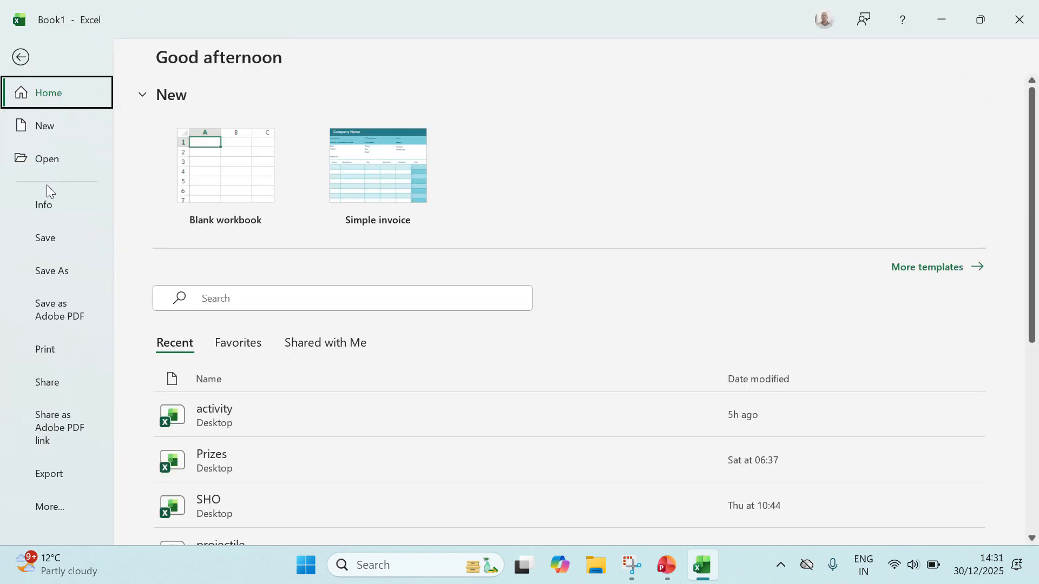
pyautogui.click(48, 238)
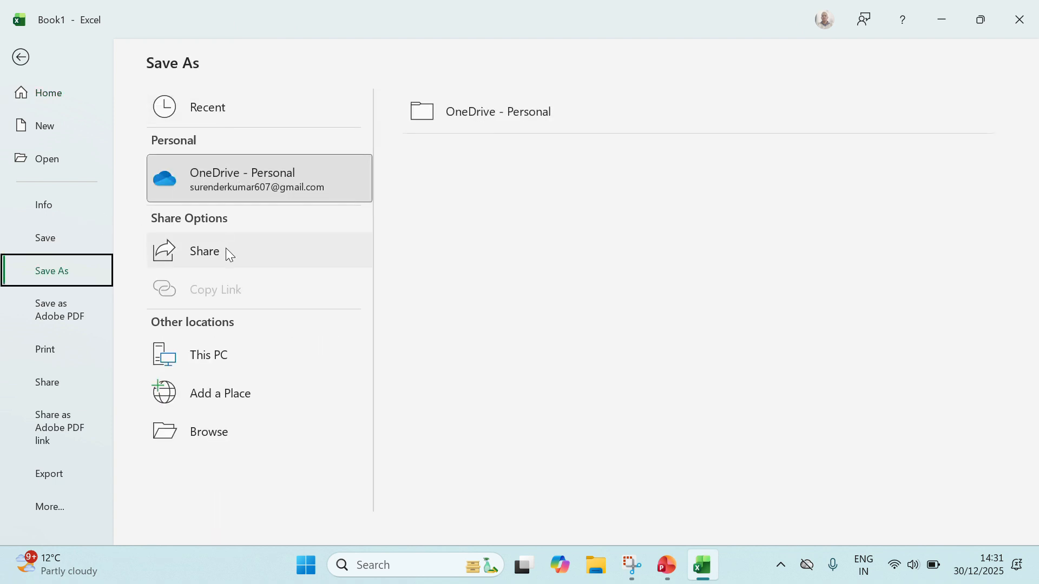
pyautogui.click(230, 358)
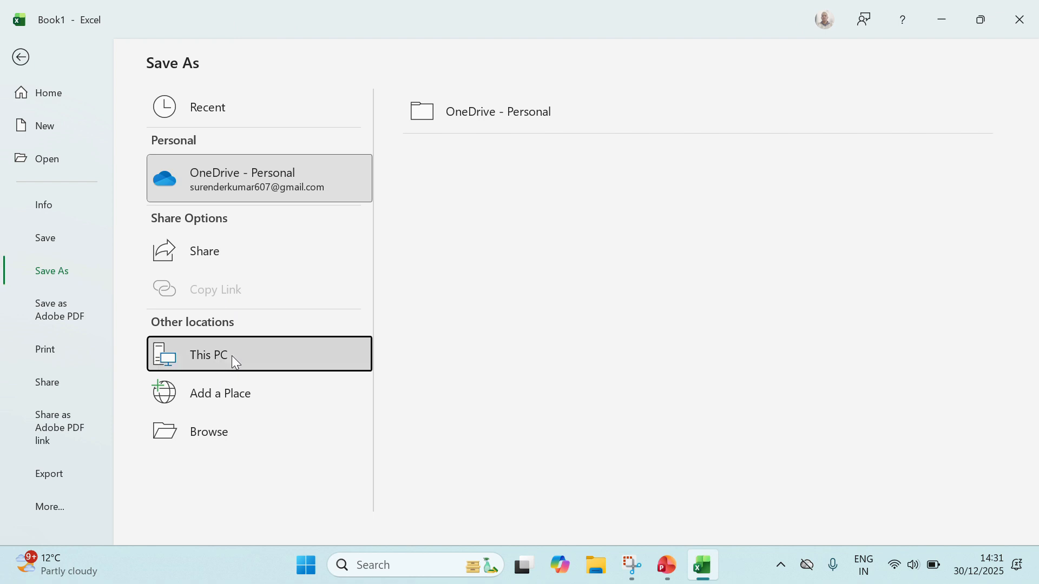
pyautogui.click(522, 182)
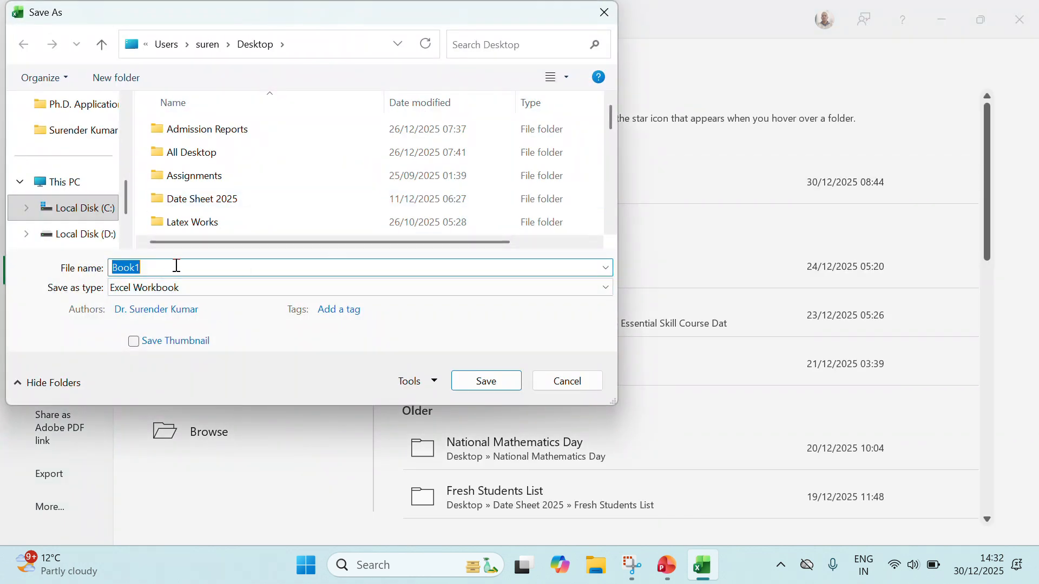
pyautogui.write('W')
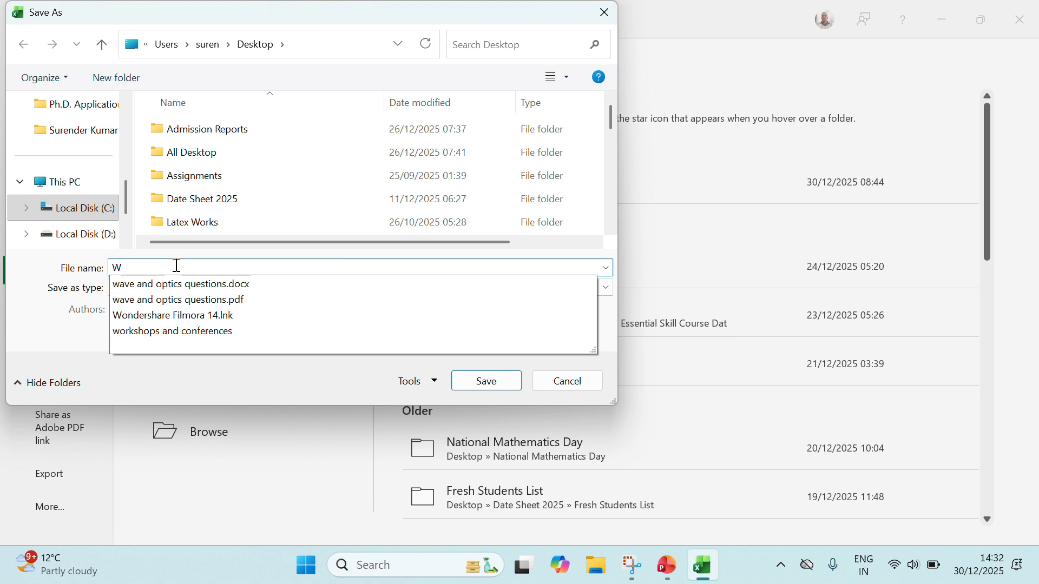
pyautogui.write('ork')
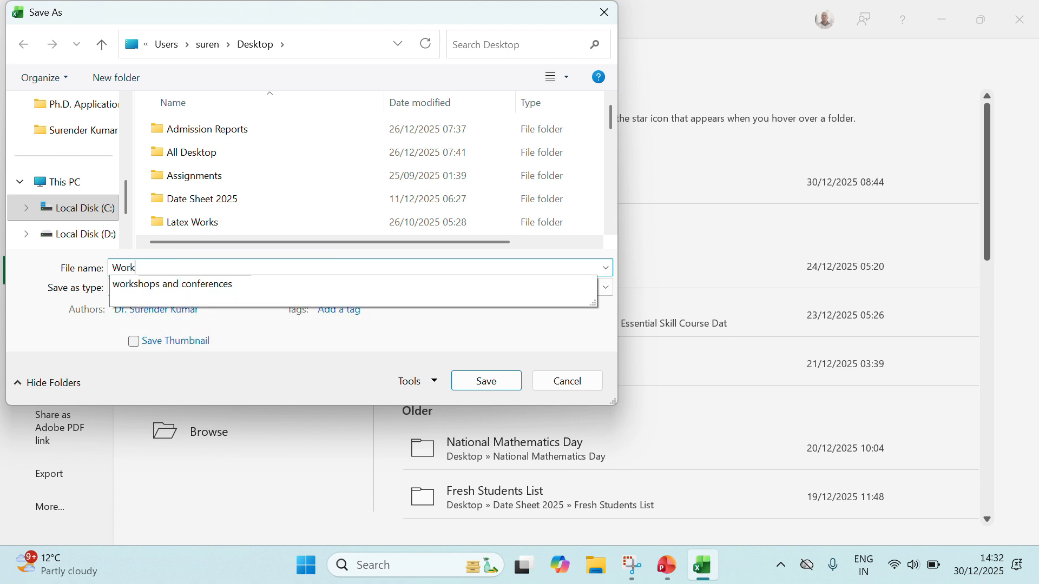
pyautogui.write('book a')
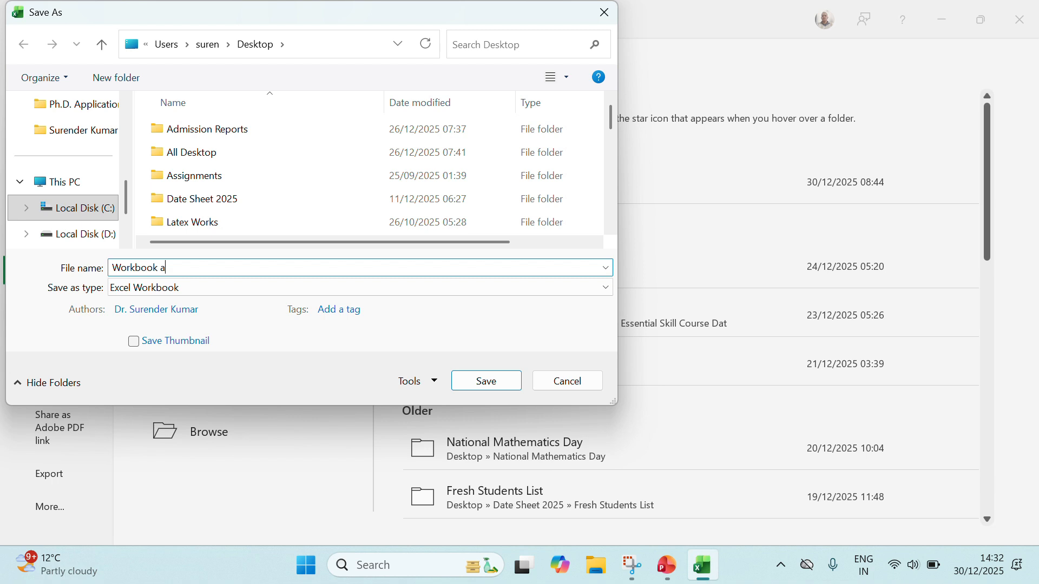
pyautogui.write('nd worksheet')
pyautogui.click(483, 381)
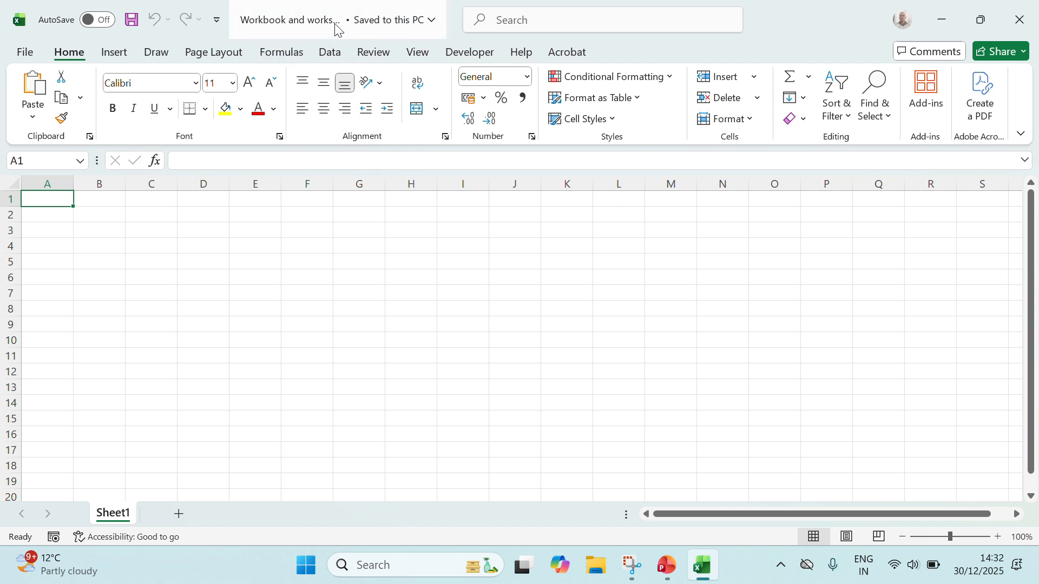
# Rename Sheet1 as "1st worksheet".
pyautogui.click(270, 325)
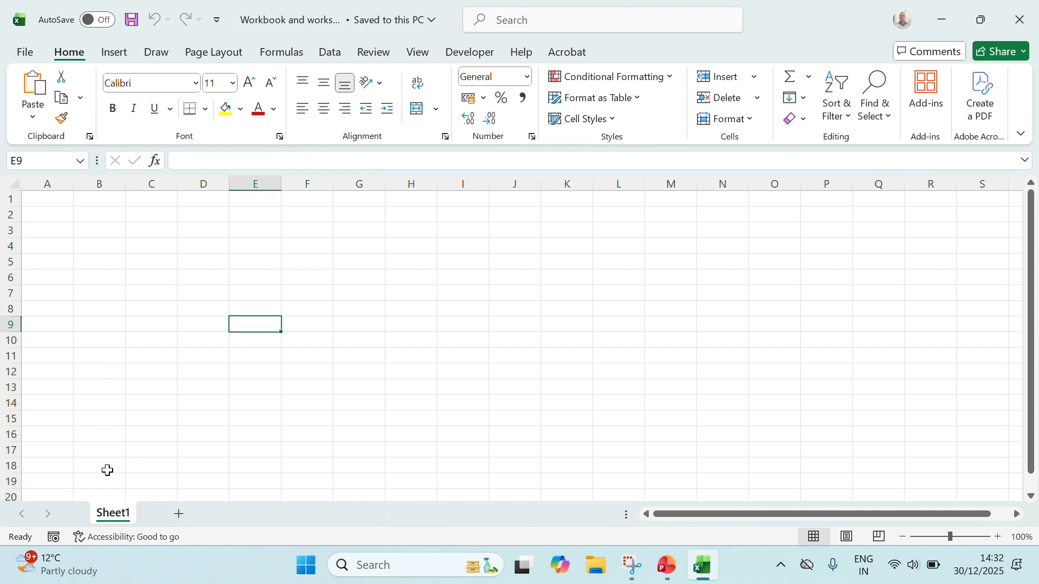
pyautogui.rightClick(114, 516)
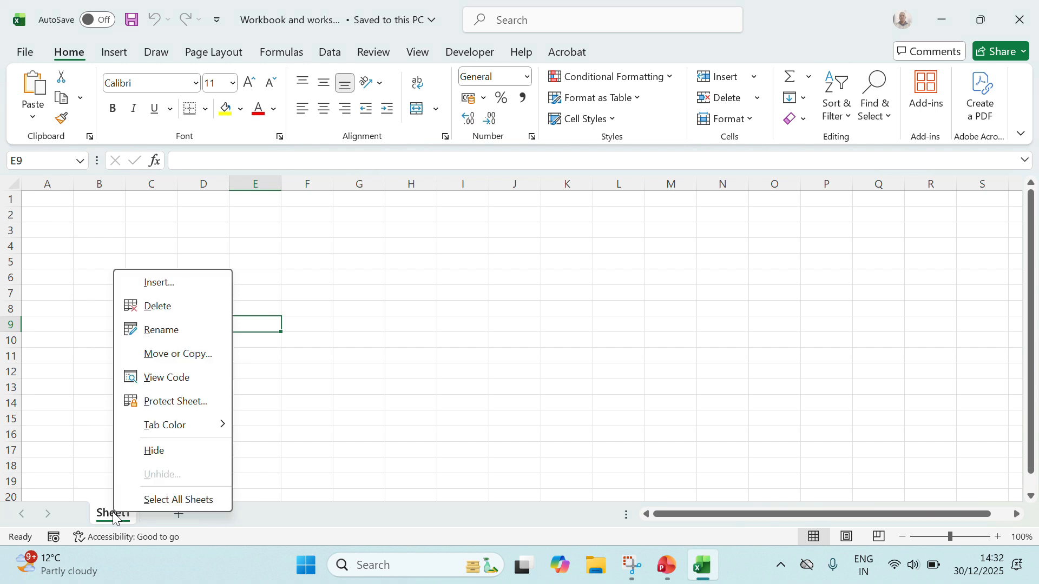
pyautogui.click(171, 339)
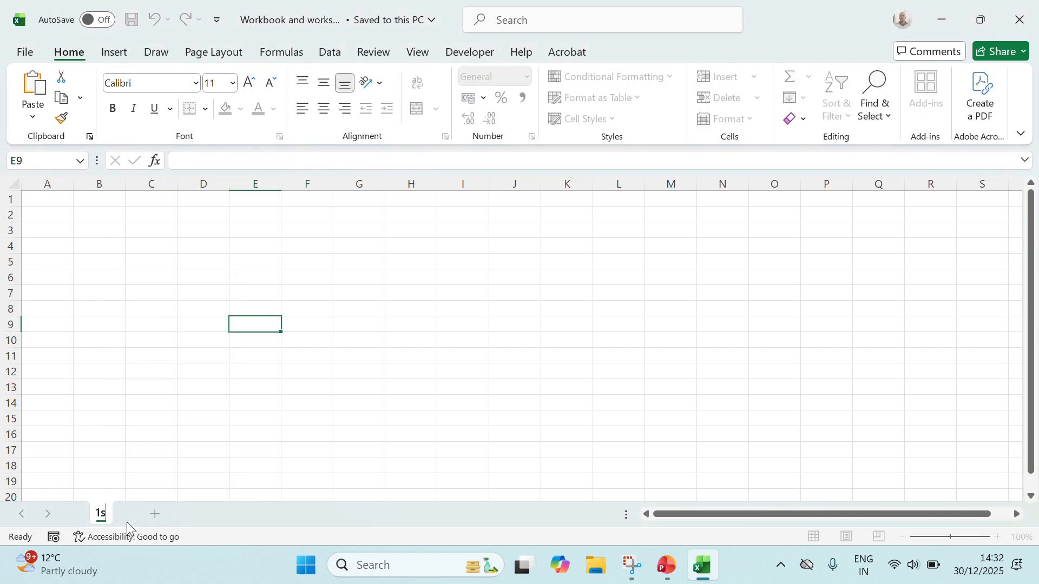
pyautogui.write('1st worksheey')
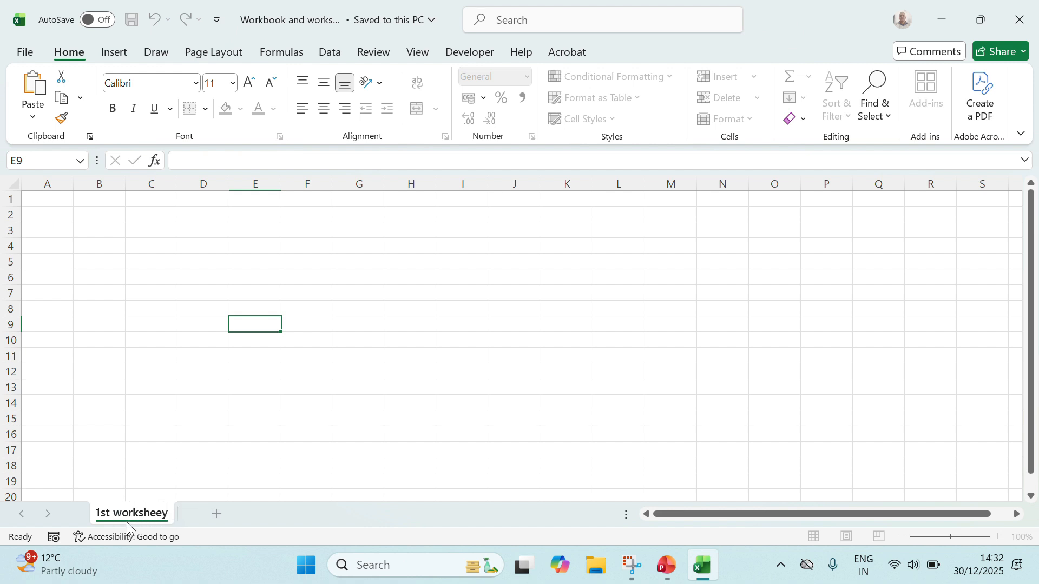
pyautogui.press('BackSpace')
pyautogui.write('t')
pyautogui.click(366, 424)
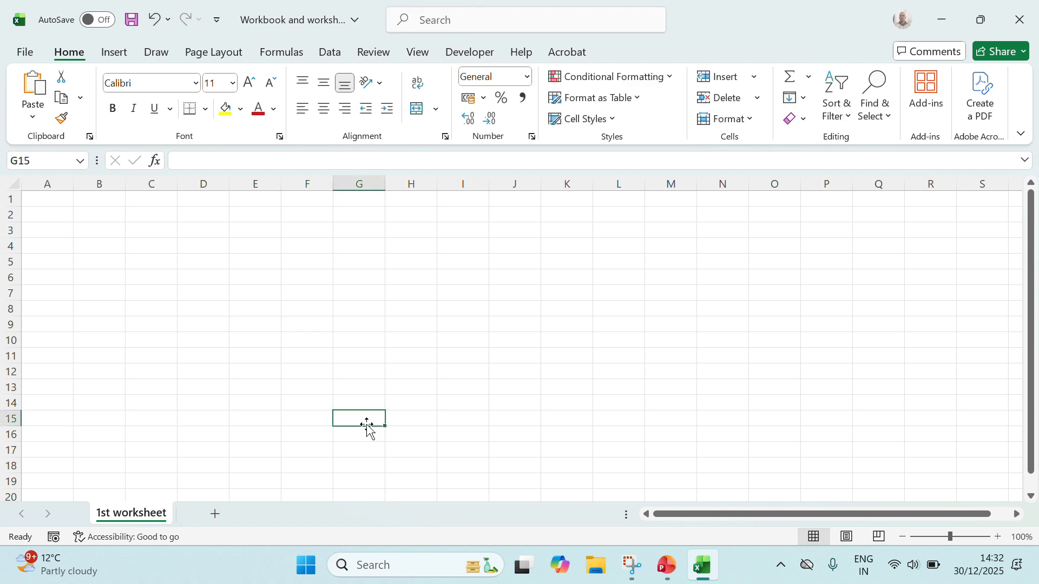
# Add a new sheet after the 1st worksheet and name it "2nd worksheet".
pyautogui.click(212, 517)
pyautogui.rightClick(208, 515)
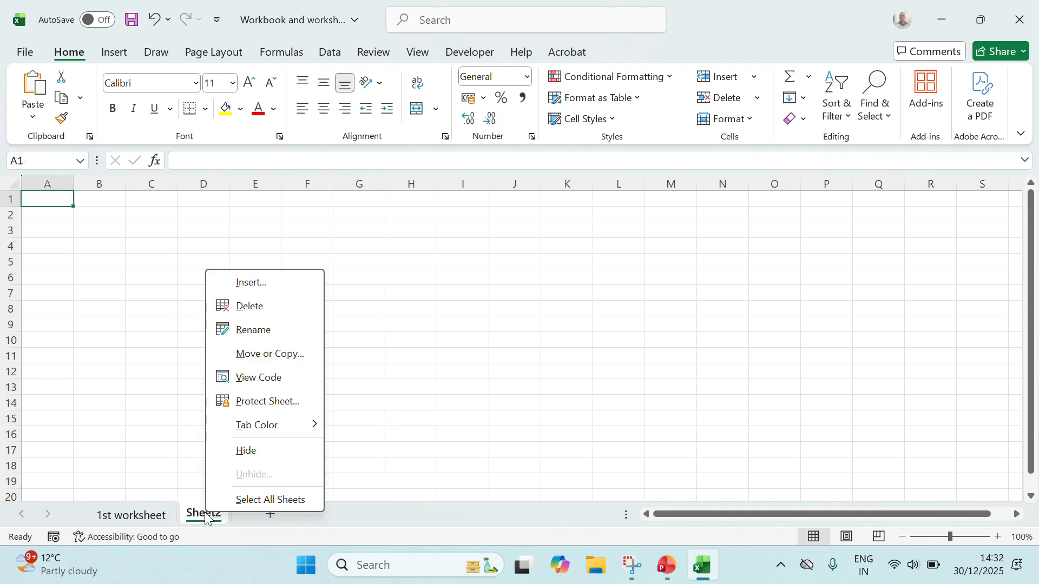
pyautogui.click(267, 332)
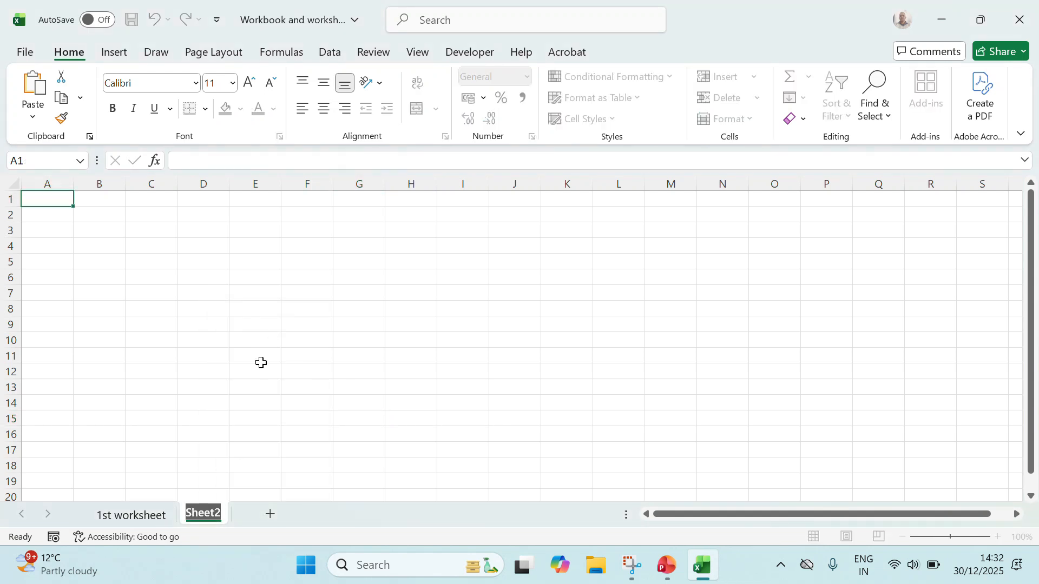
pyautogui.write('2nd')
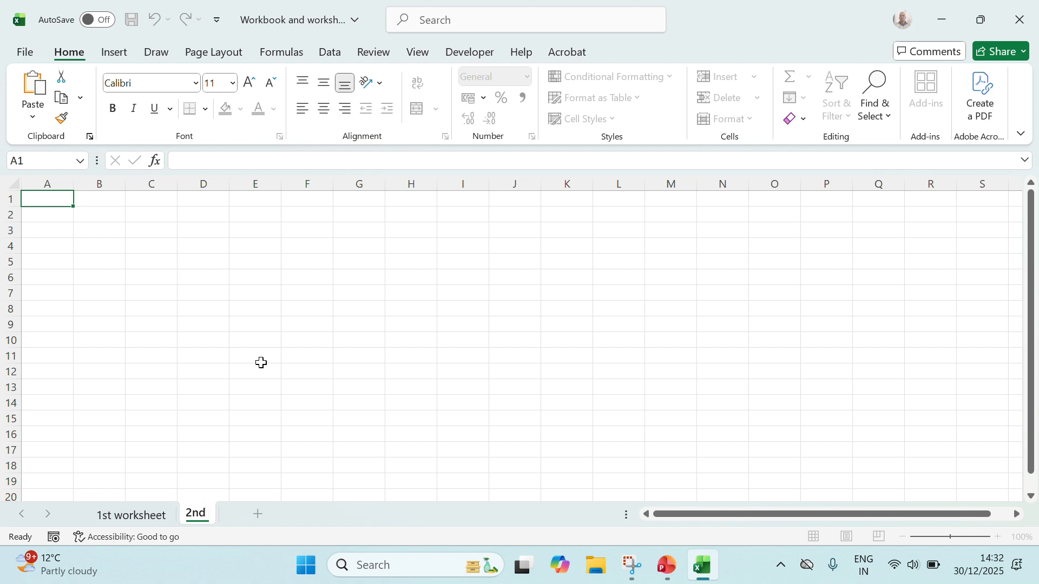
pyautogui.write(' work')
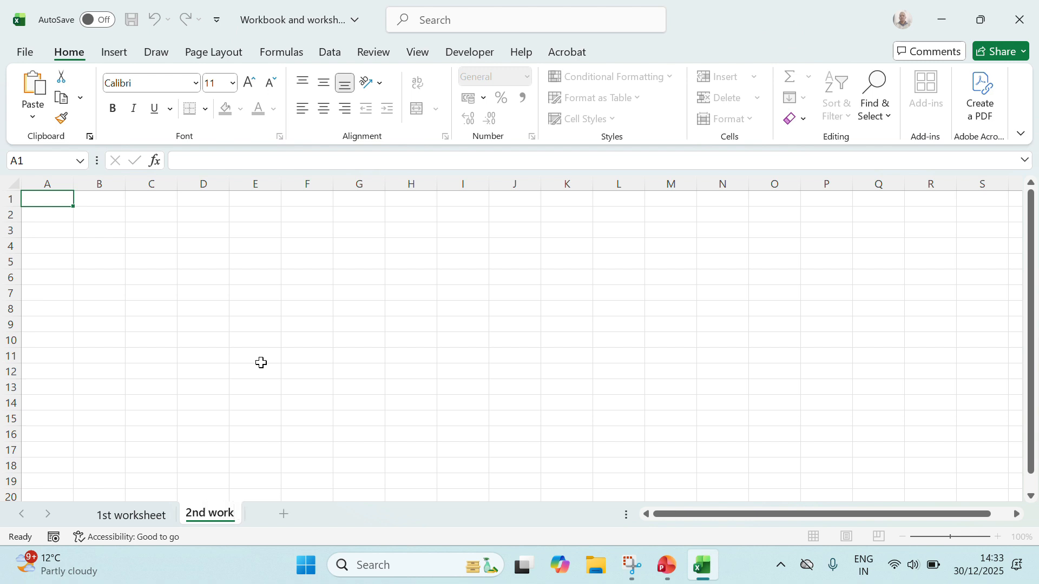
pyautogui.write('sheet')
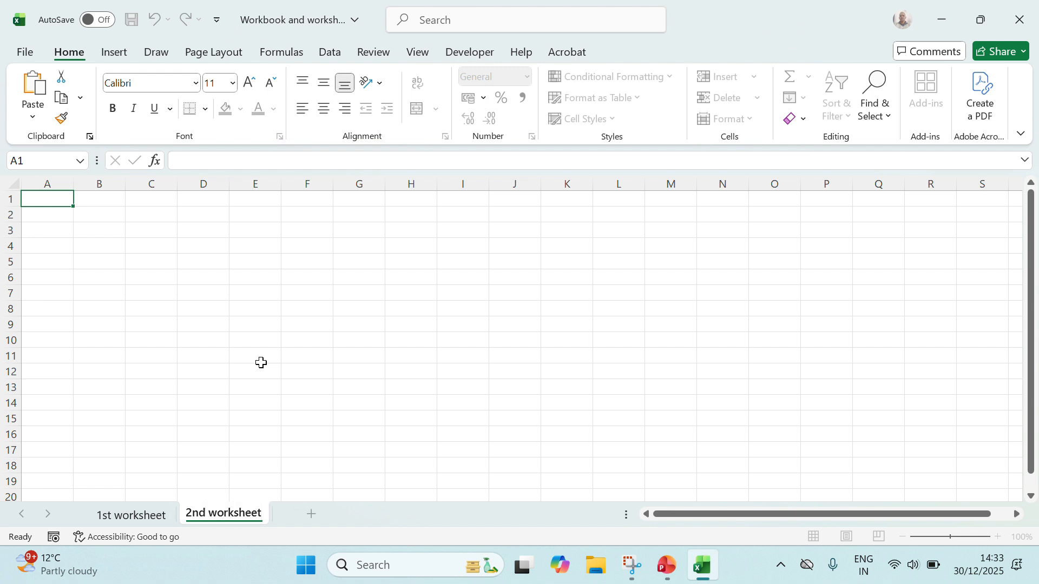
pyautogui.click(261, 362)
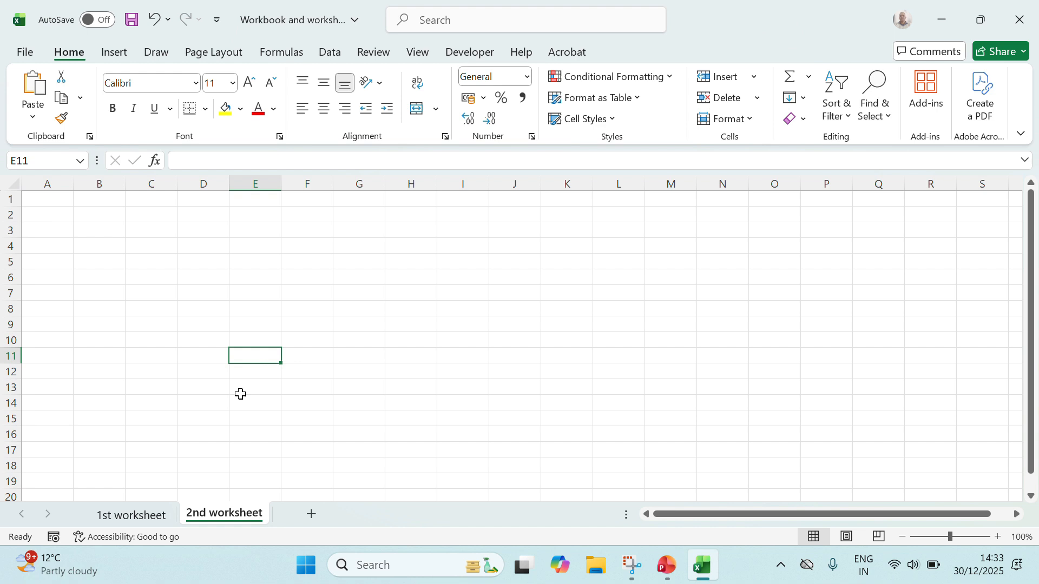
# Return to the 1st worksheet and save the changes to the workbook.
pyautogui.click(156, 514)
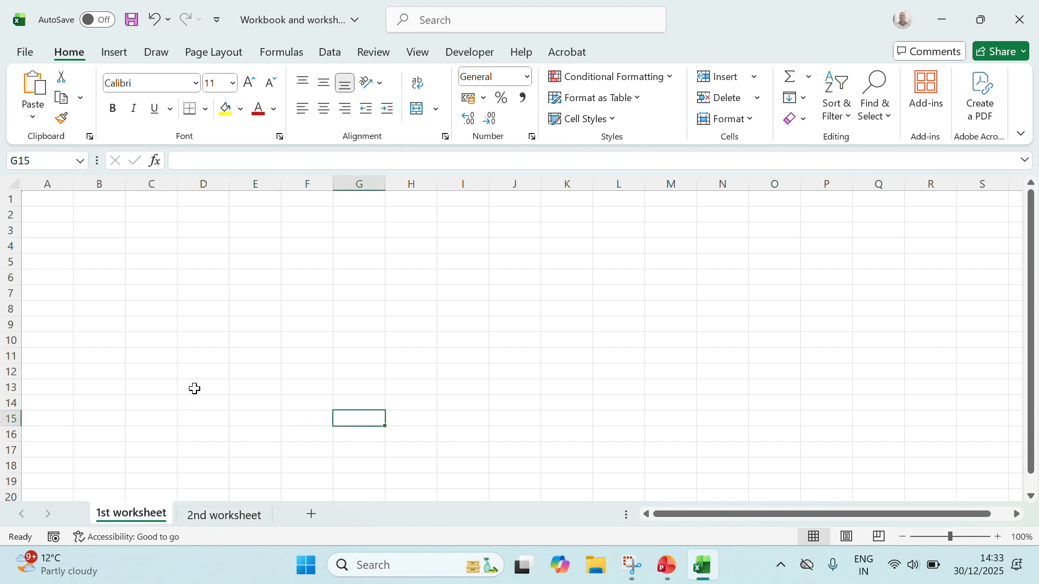
pyautogui.click(132, 19)
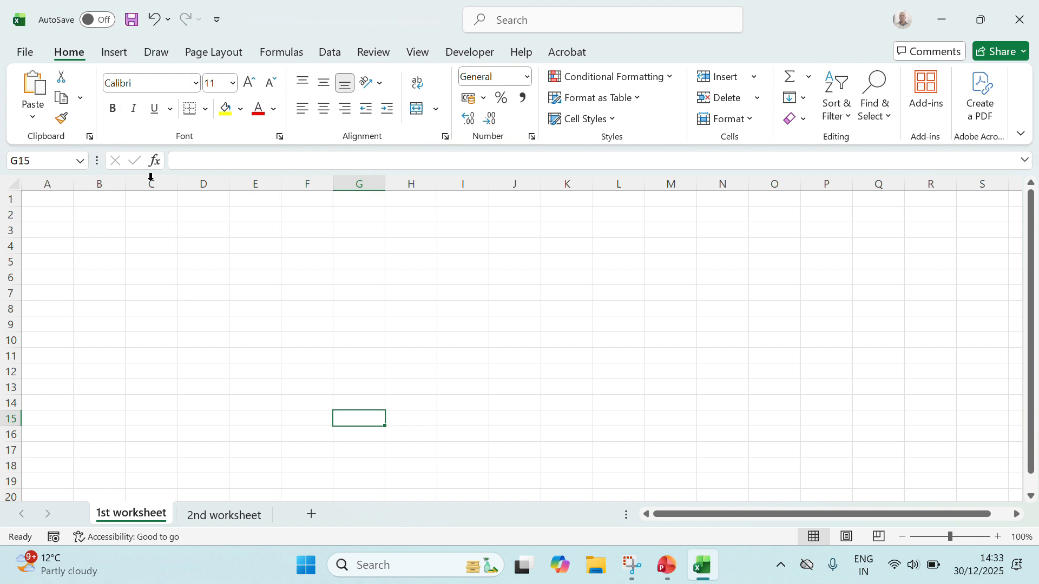
pyautogui.click(238, 264)
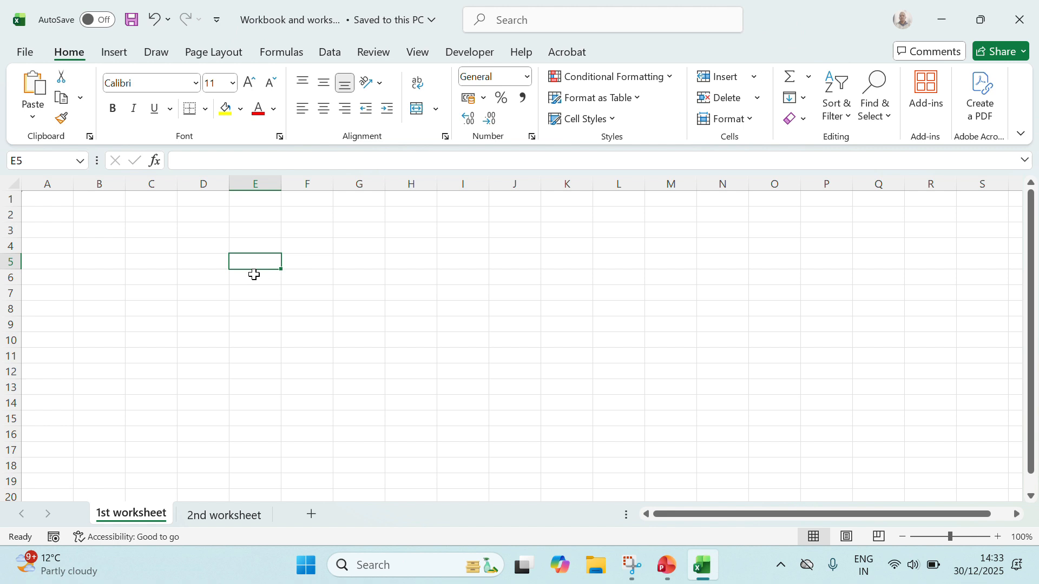
# Open the existing Contacts workbook from the Desktop folder All Desktop > 3rd year math contacts on this PC.
pyautogui.click(24, 53)
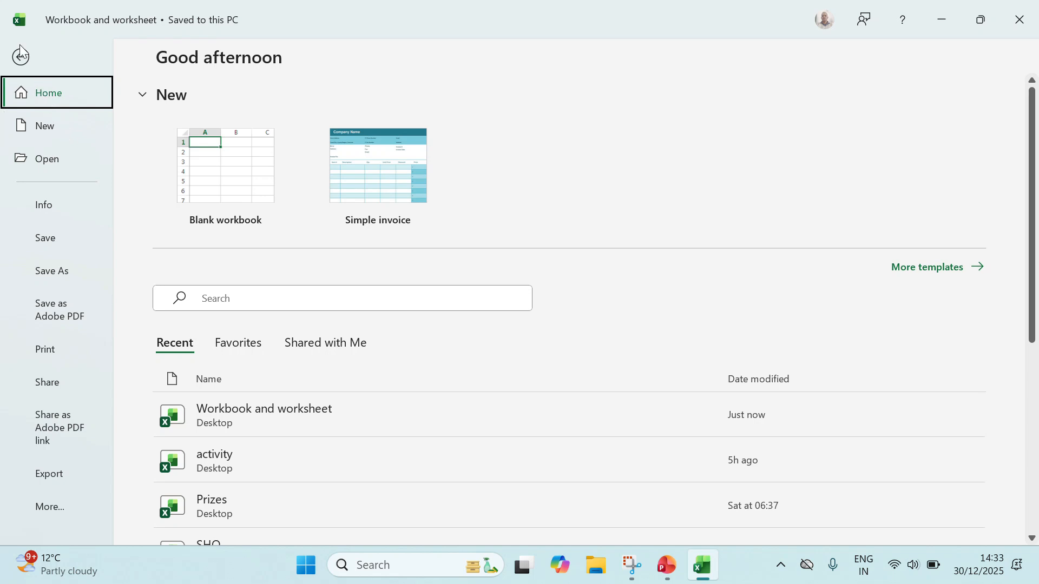
pyautogui.click(58, 160)
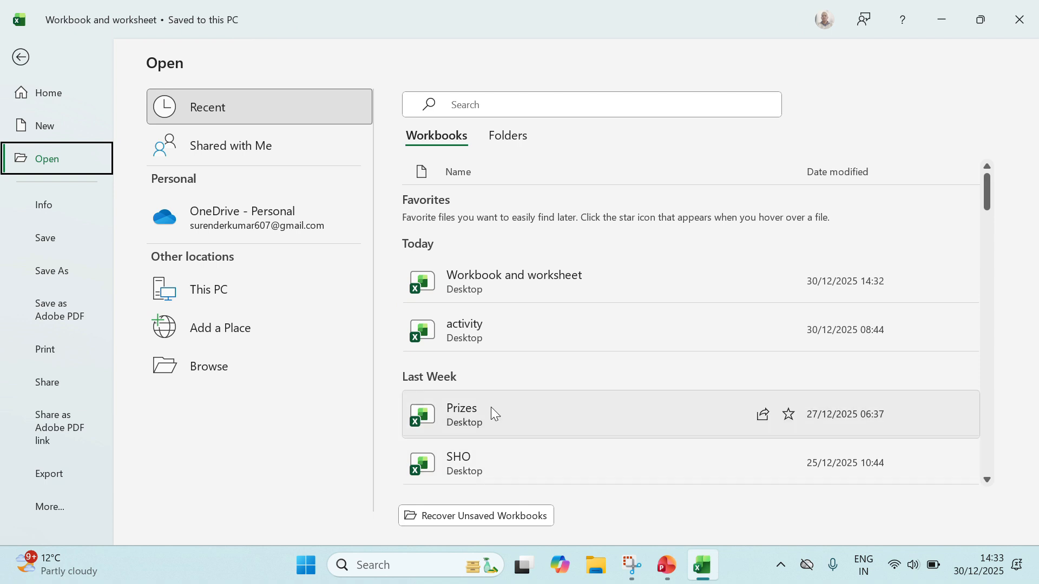
pyautogui.scroll(-1, 506, 366)
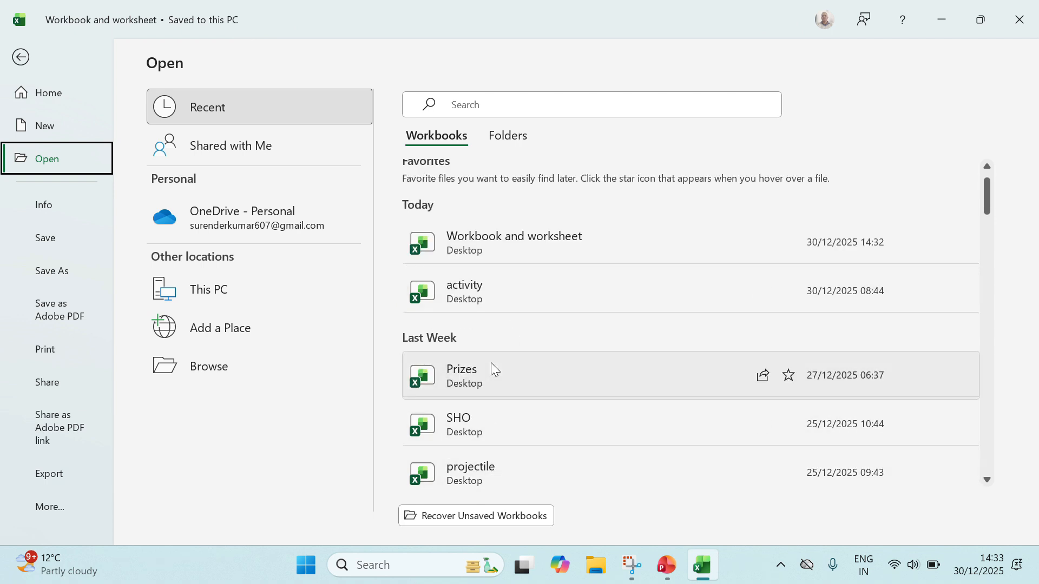
pyautogui.scroll(2, 491, 297)
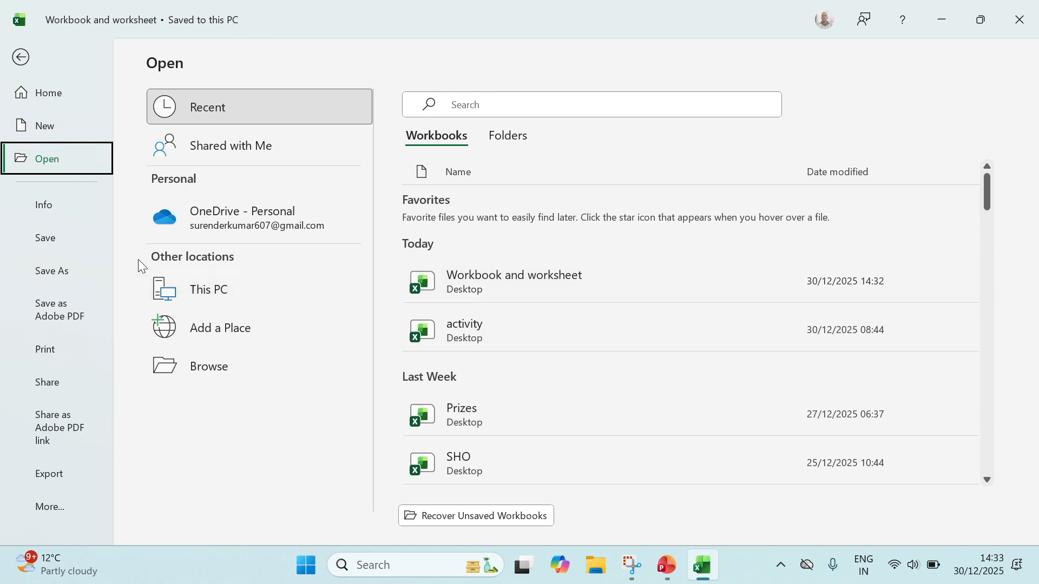
pyautogui.click(228, 288)
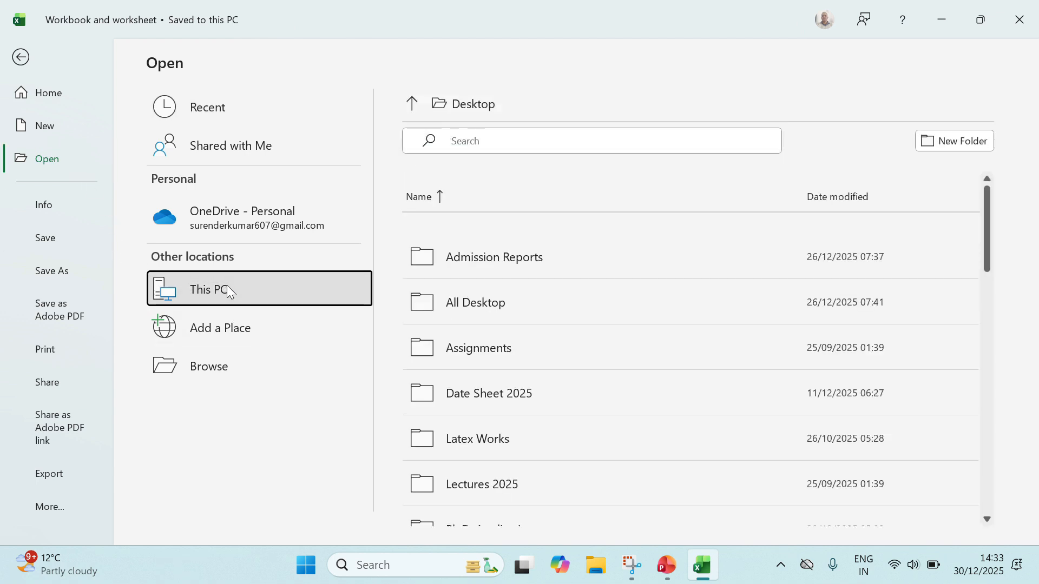
pyautogui.click(522, 312)
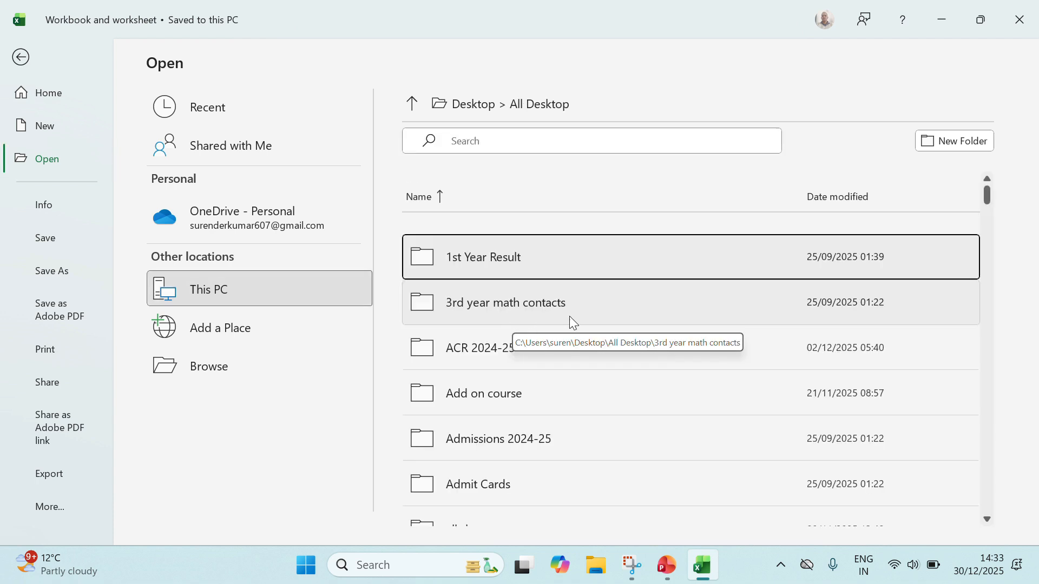
pyautogui.click(506, 311)
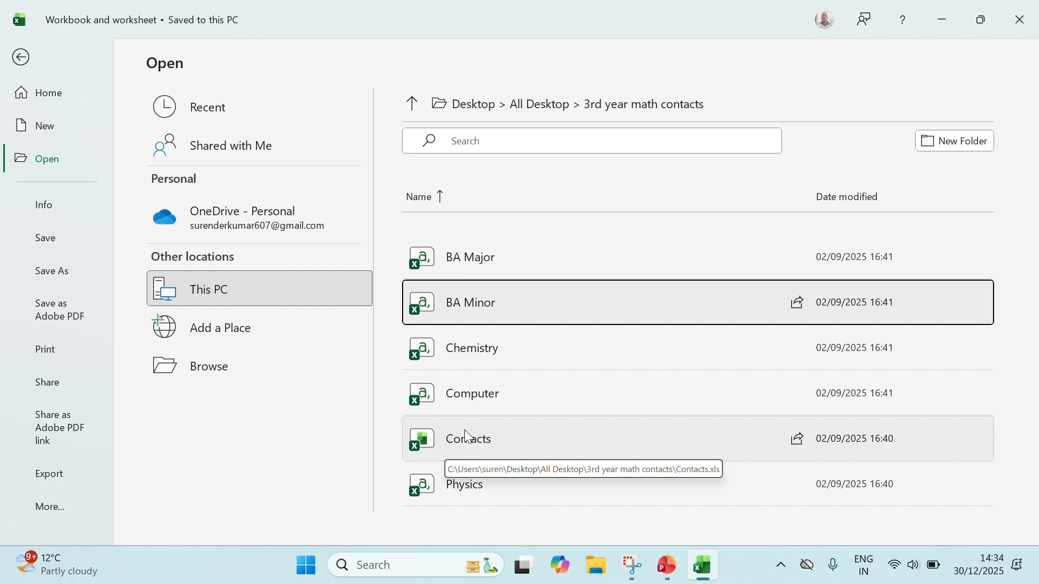
pyautogui.click(495, 436)
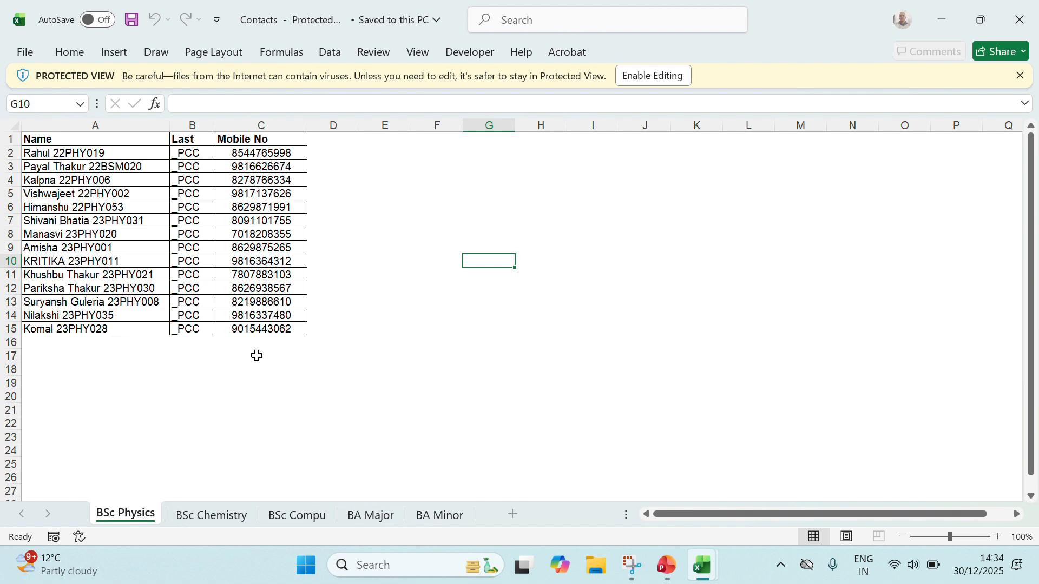
# Look through the BSc Physics sheet of the Contacts workbook and close that workbook.
pyautogui.scroll(-7, 225, 288)
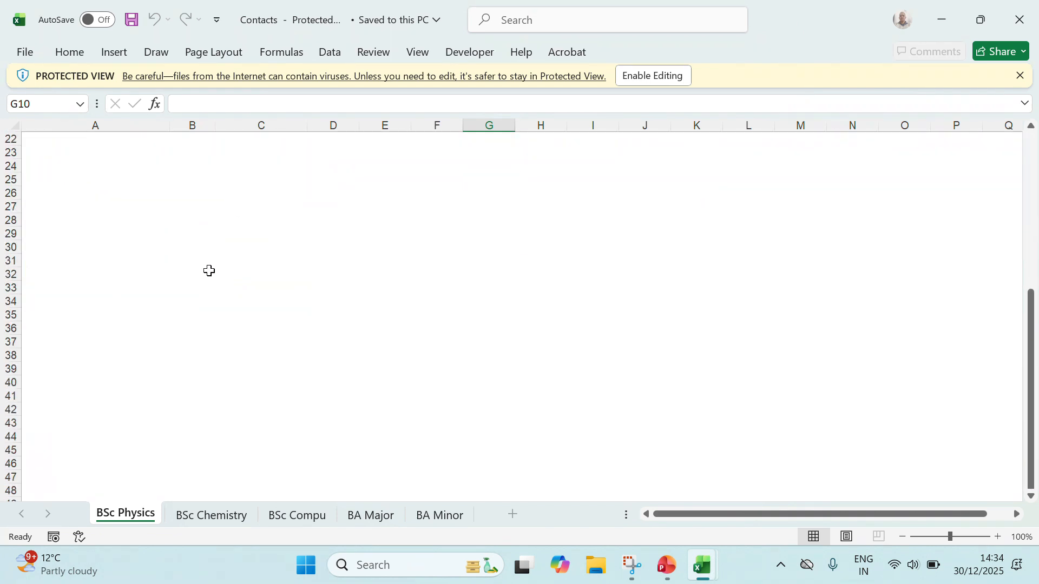
pyautogui.scroll(1, 220, 269)
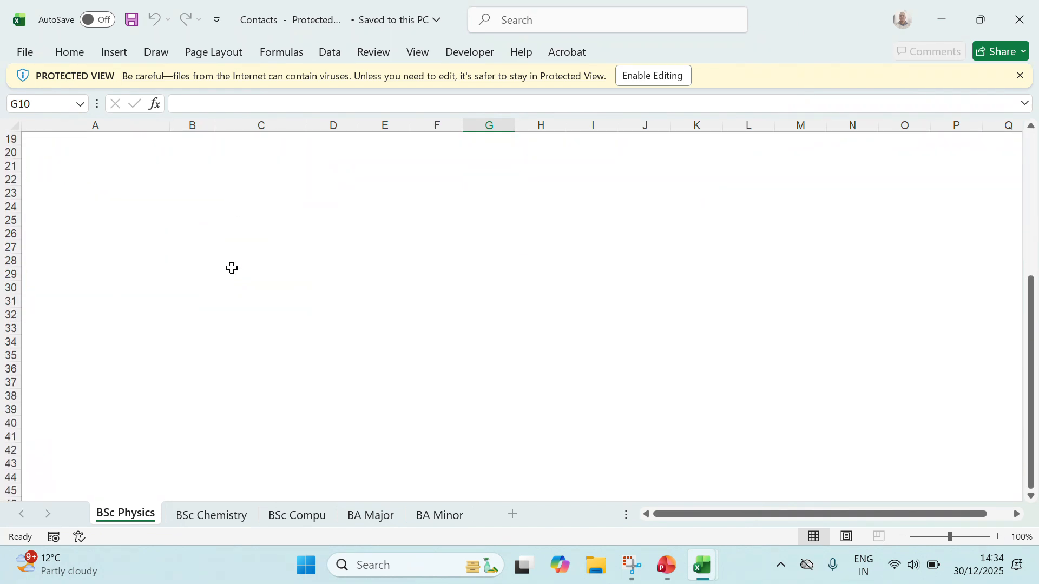
pyautogui.click(1017, 30)
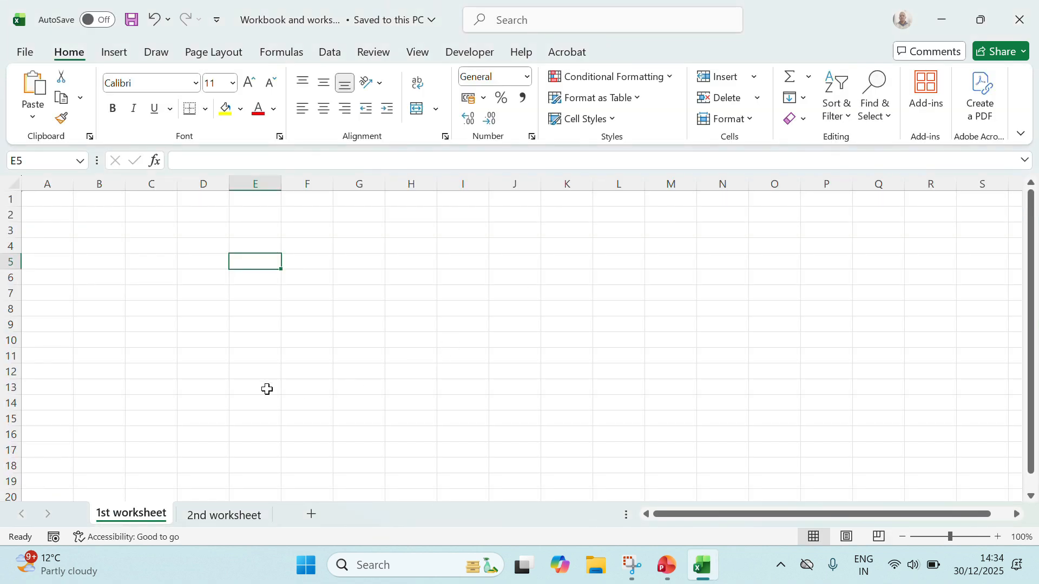
# Open the existing workbook "B.Sc. 1st Year M" from the Date Sheet 2025 folder on this PC's Desktop.
pyautogui.click(22, 51)
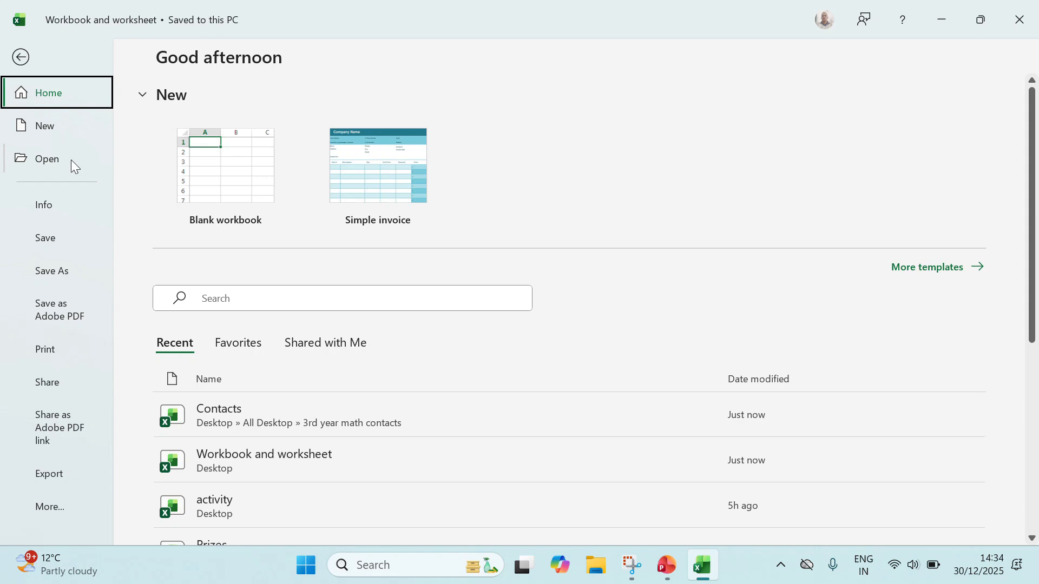
pyautogui.click(53, 160)
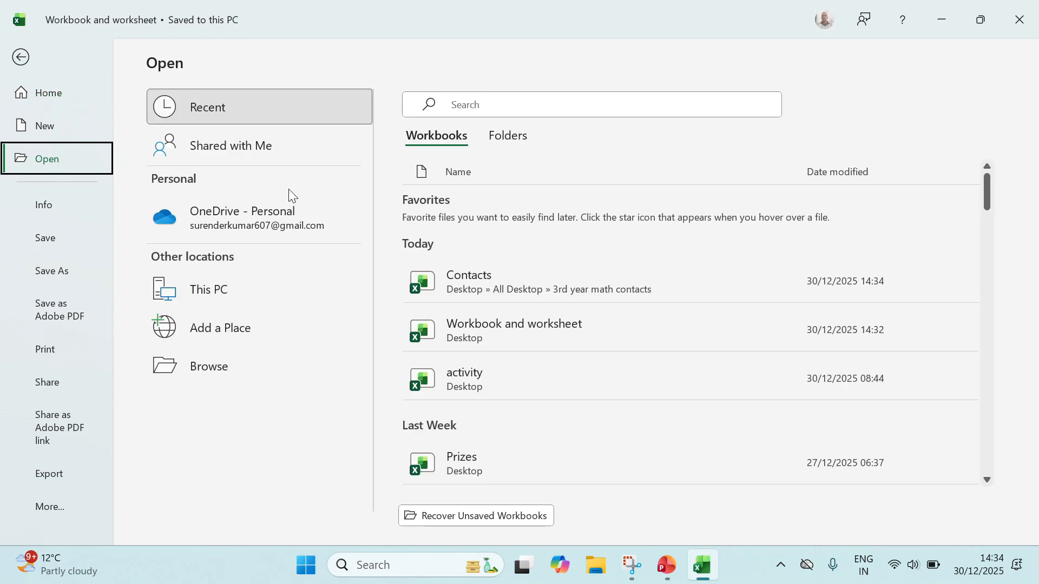
pyautogui.click(234, 294)
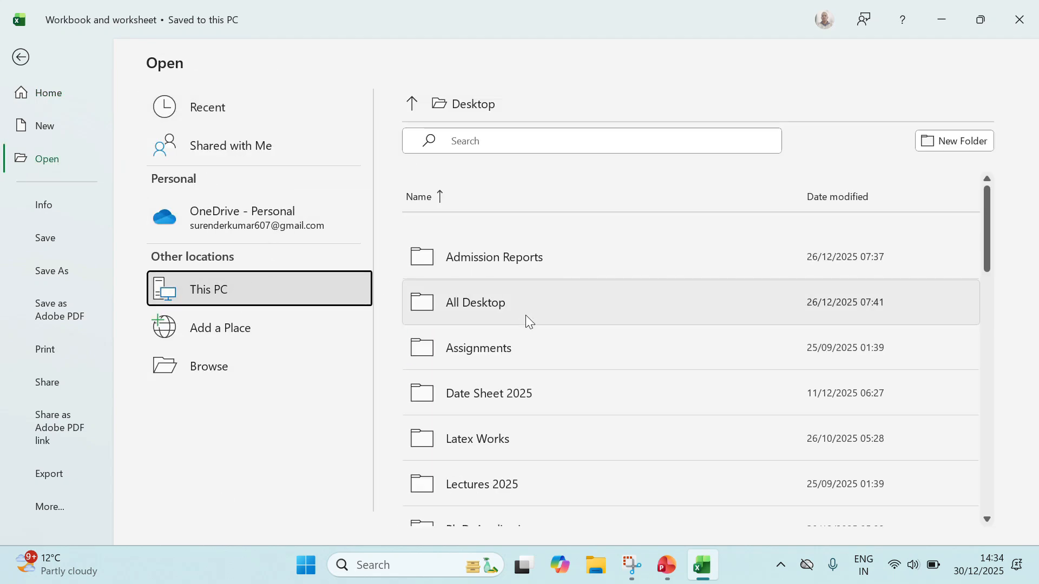
pyautogui.scroll(-1, 540, 324)
pyautogui.scroll(1, 502, 372)
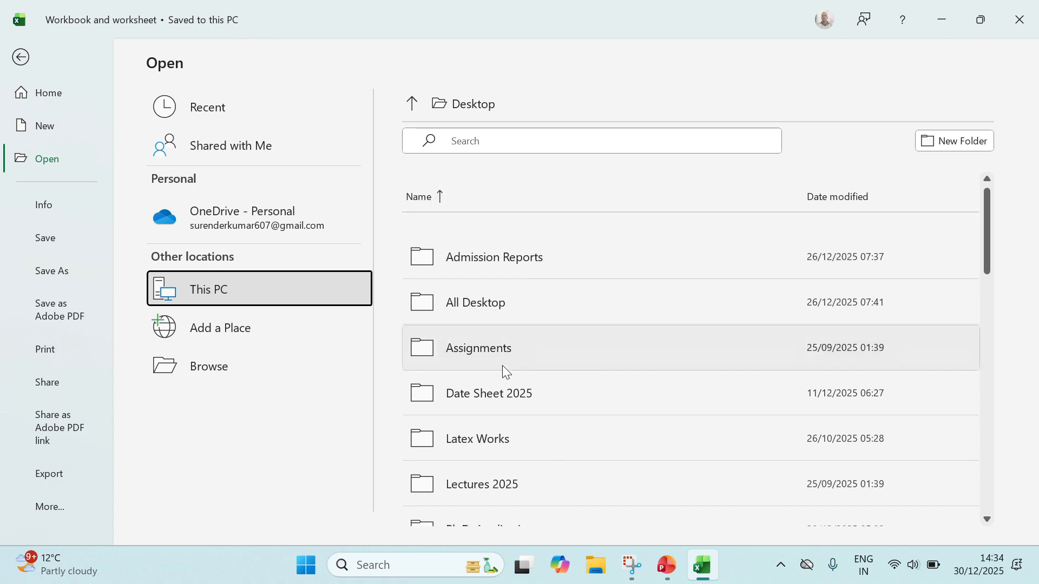
pyautogui.scroll(-8, 507, 352)
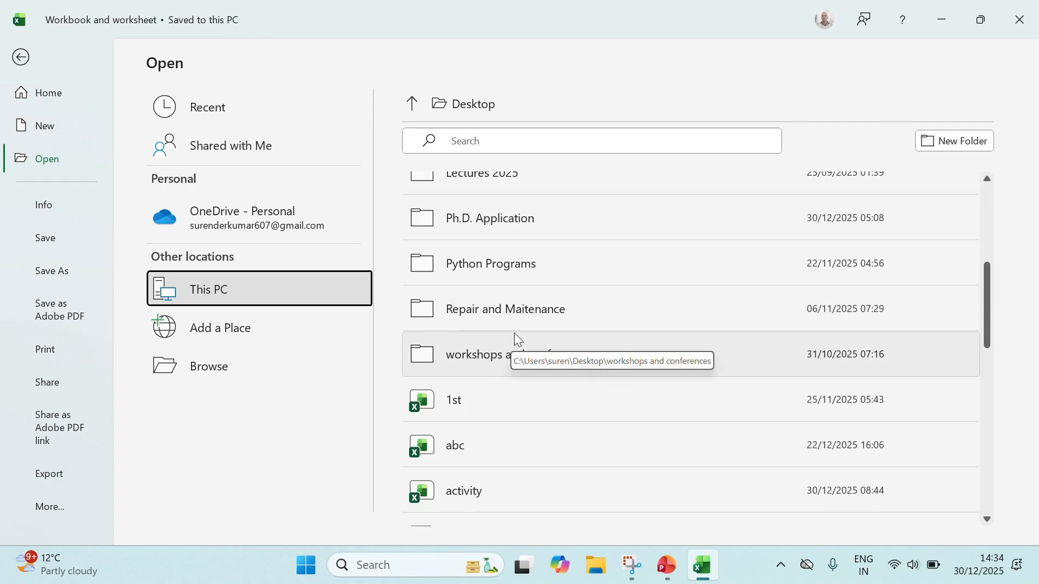
pyautogui.scroll(1, 514, 333)
pyautogui.scroll(3, 527, 279)
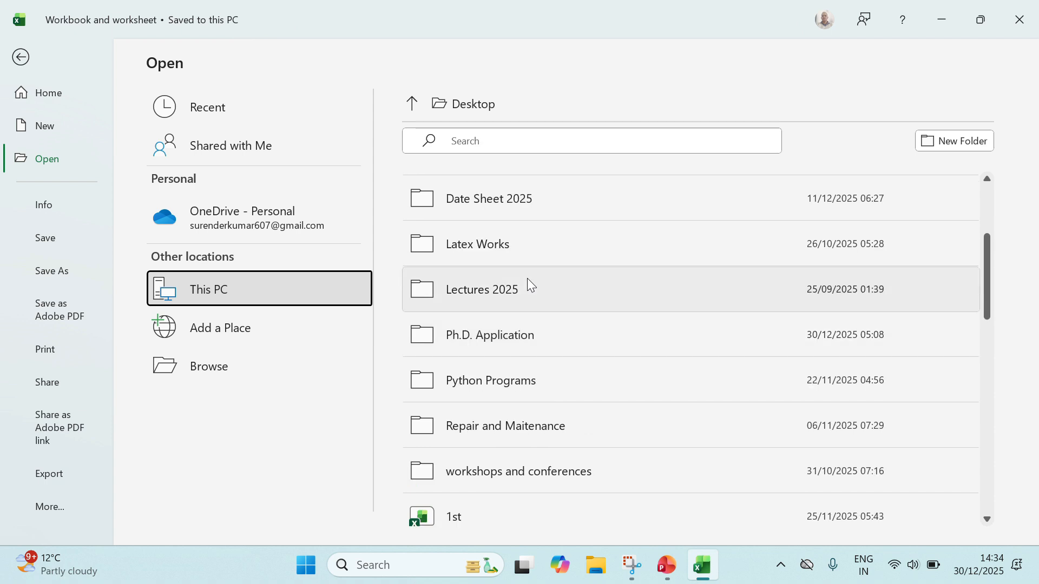
pyautogui.scroll(1, 518, 293)
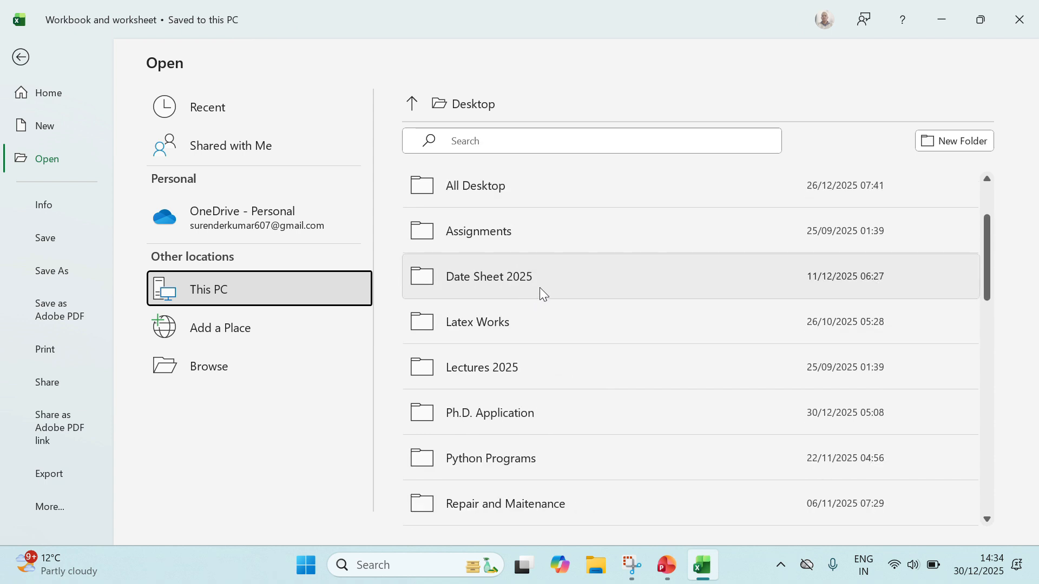
pyautogui.scroll(1, 543, 293)
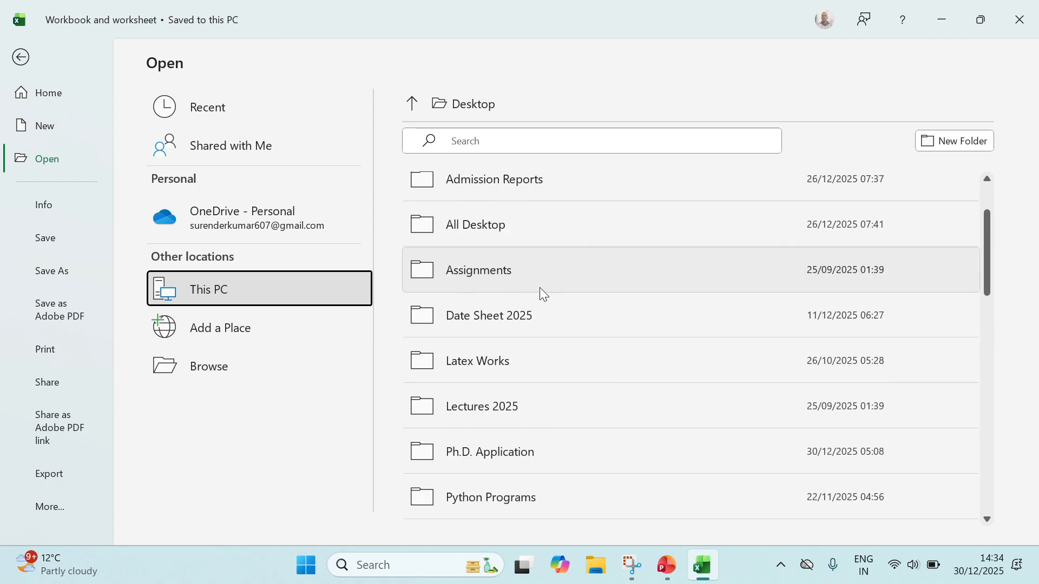
pyautogui.click(485, 319)
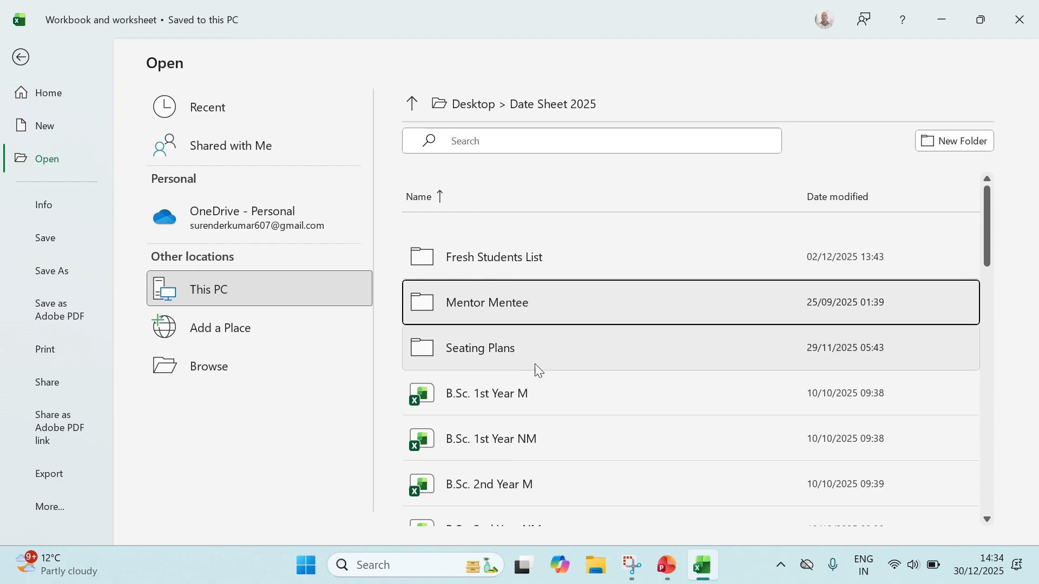
pyautogui.scroll(-1, 535, 364)
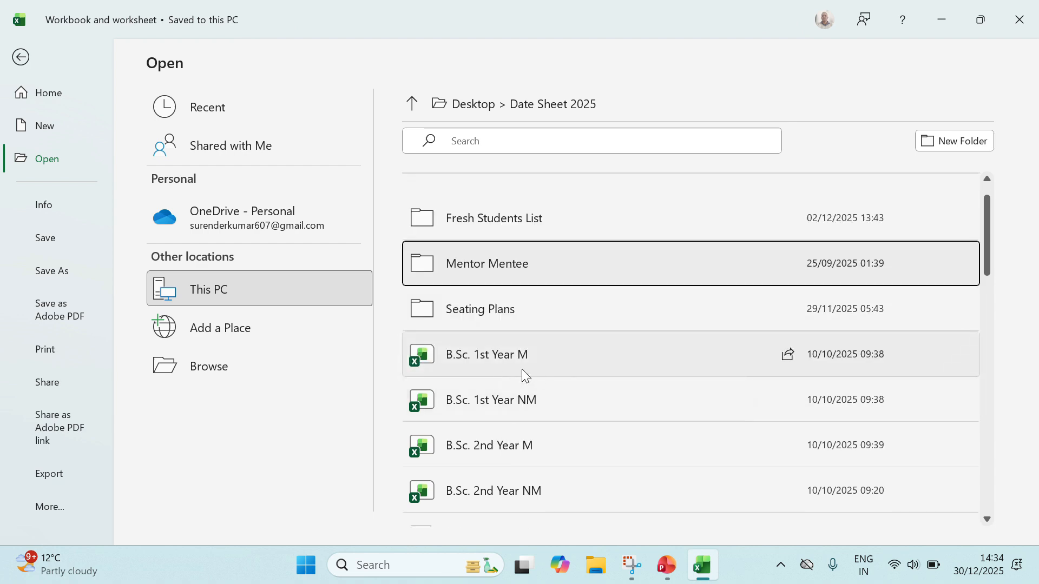
pyautogui.click(499, 363)
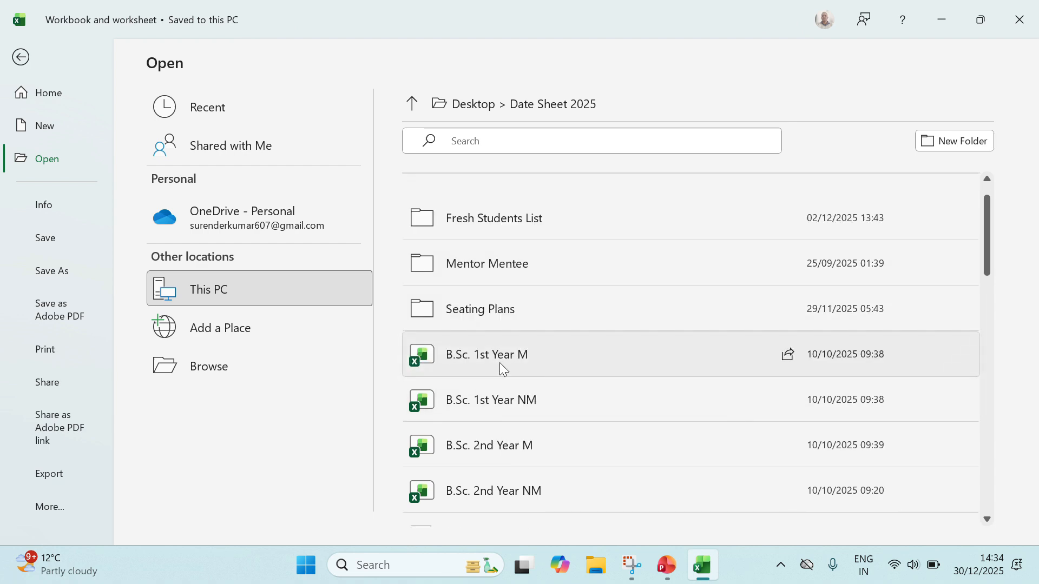
# Look through the student list on the StudentInfo Report sheet and close the "B.Sc. 1st Year M" workbook.
pyautogui.scroll(-2, 618, 332)
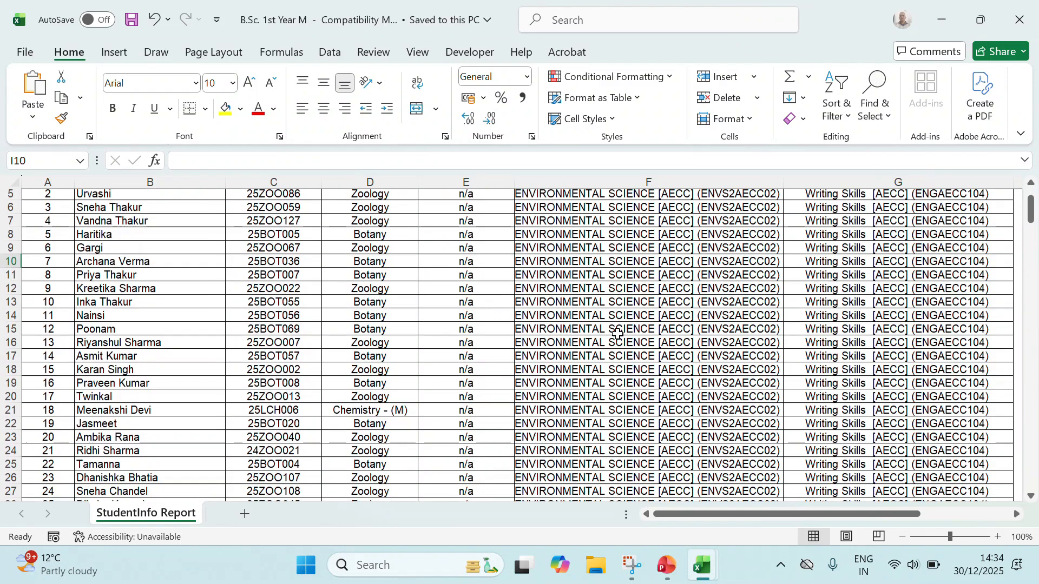
pyautogui.scroll(-1, 618, 333)
pyautogui.scroll(-2, 318, 307)
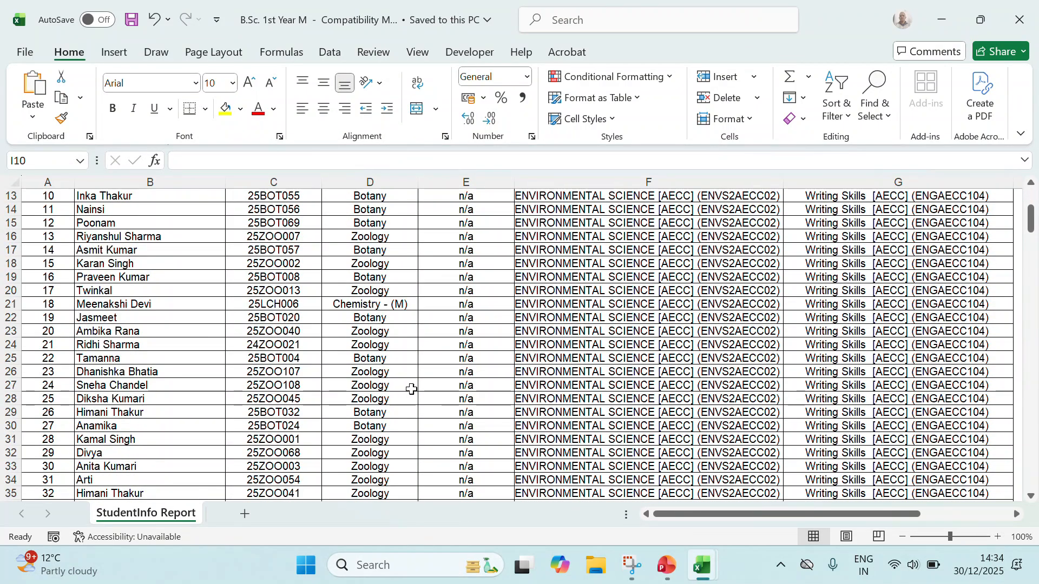
pyautogui.scroll(4, 411, 389)
pyautogui.scroll(-2, 482, 336)
pyautogui.scroll(2, 521, 320)
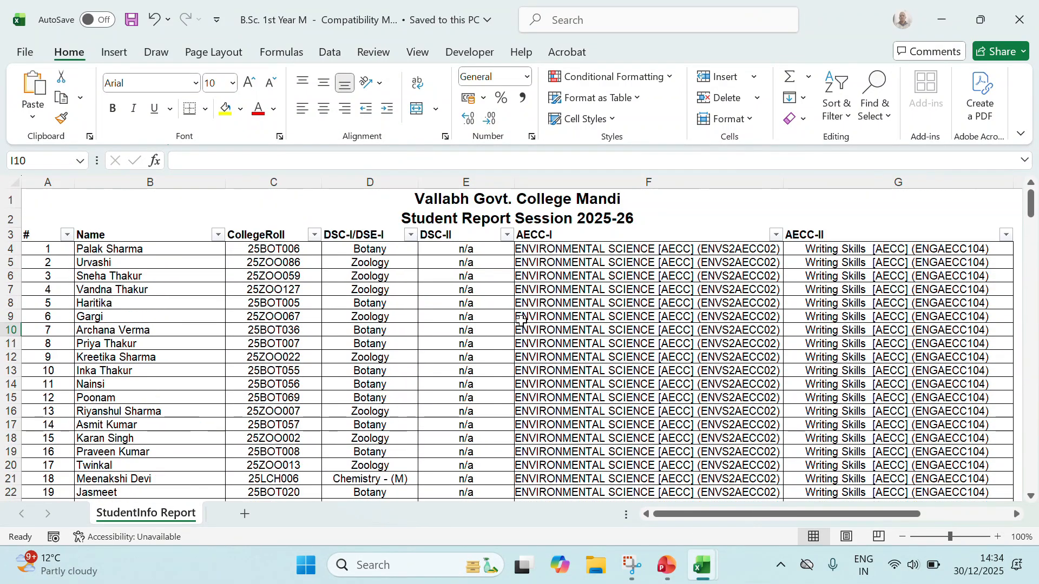
pyautogui.scroll(-2, 521, 321)
pyautogui.click(1020, 20)
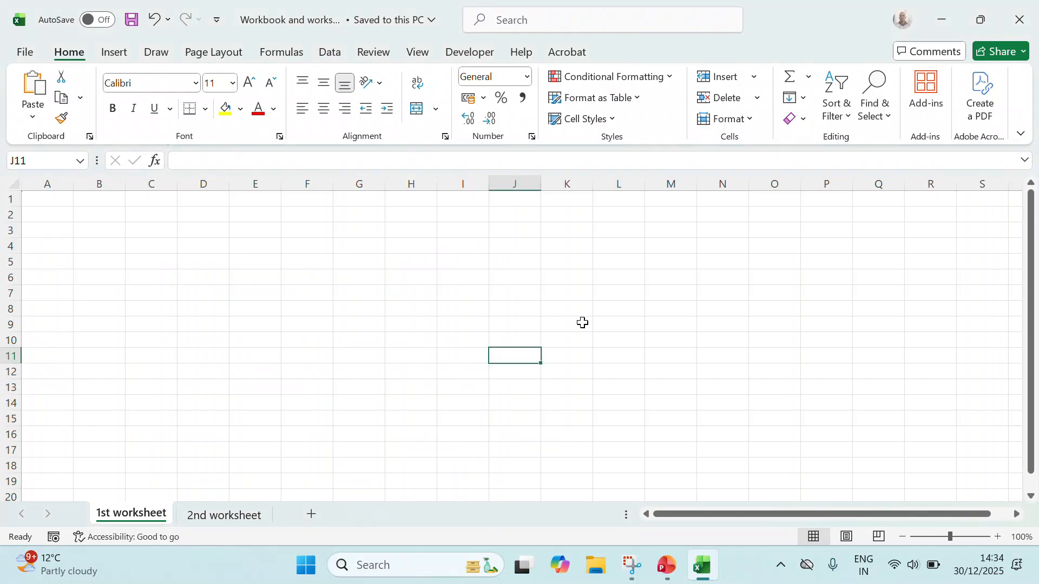
pyautogui.click(25, 52)
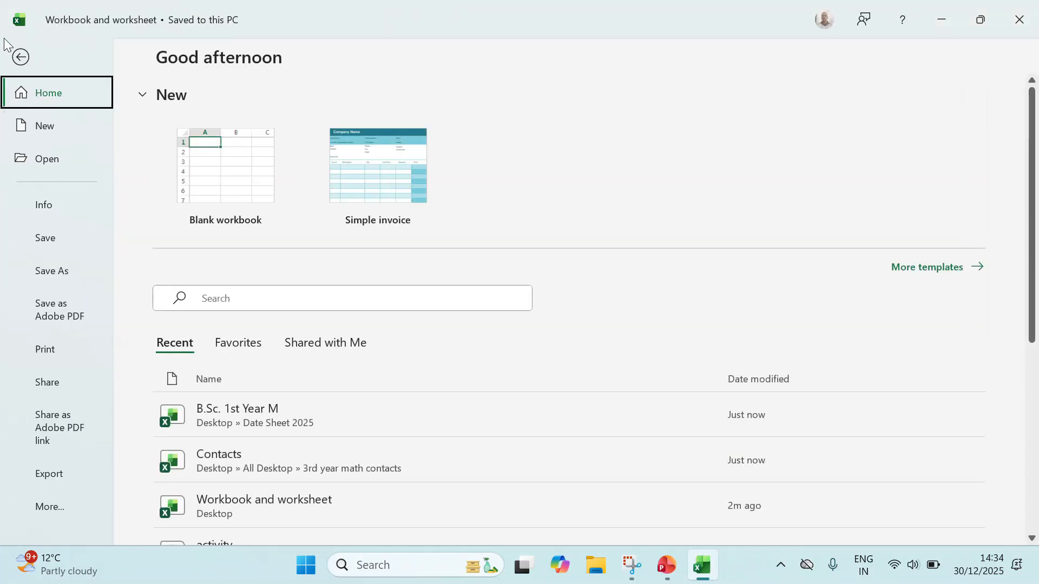
pyautogui.click(21, 57)
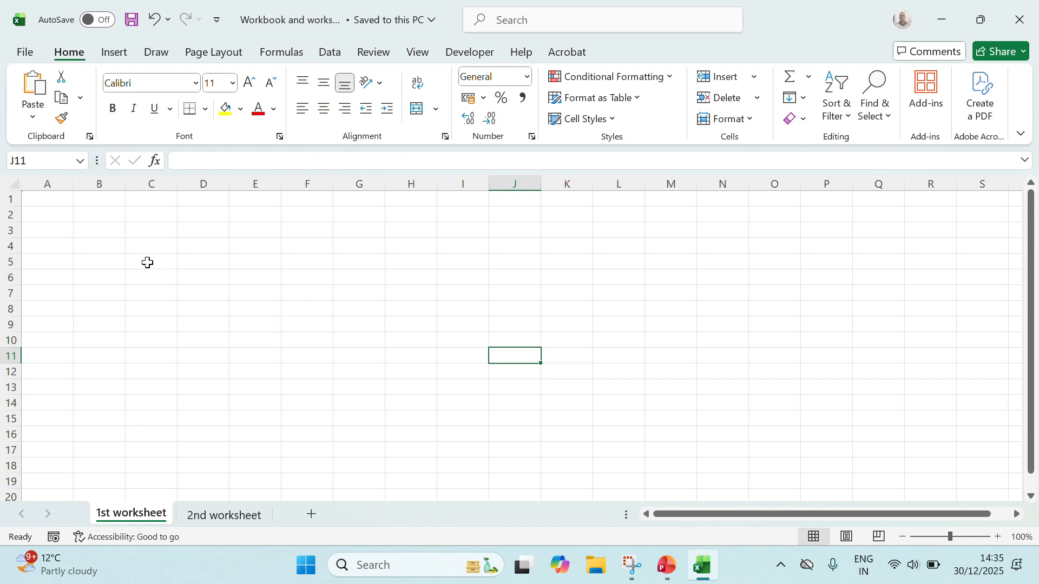
# Enter a, b and c in cells B4, B5 and B6 of the 1st worksheet.
pyautogui.click(117, 246)
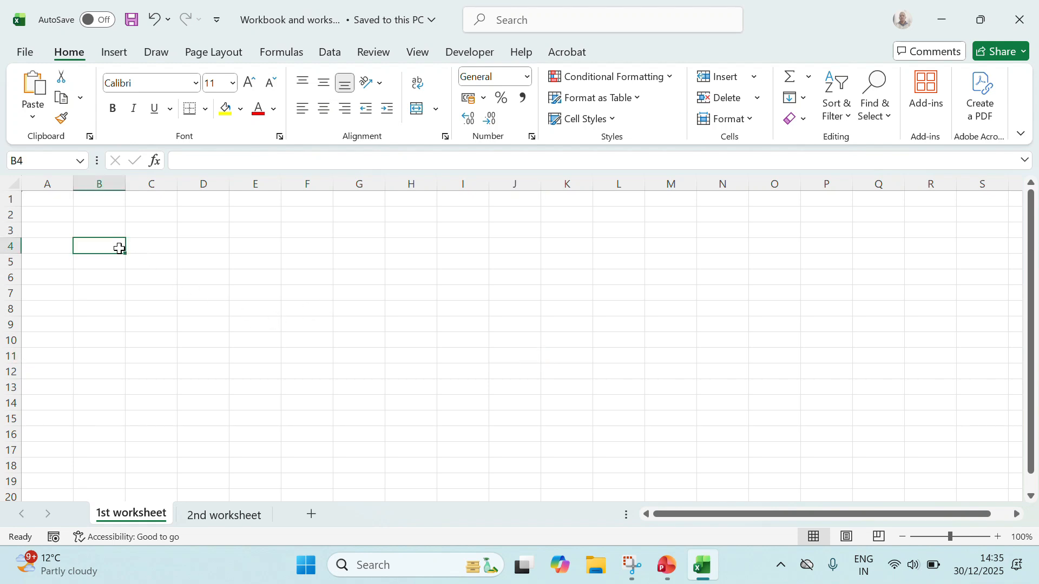
pyautogui.write('a')
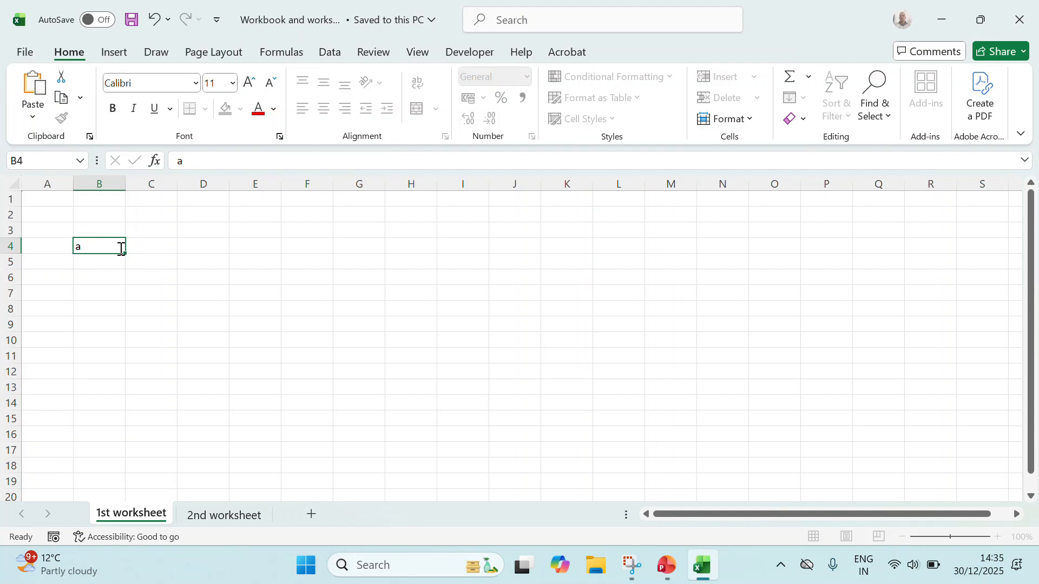
pyautogui.press('Return')
pyautogui.write('b')
pyautogui.press('Return')
pyautogui.write('c')
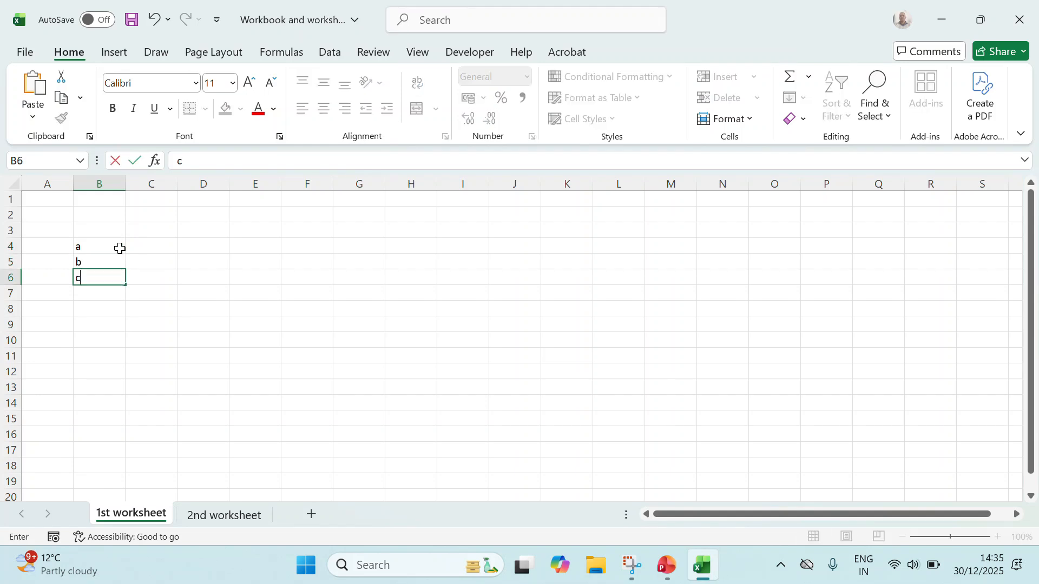
pyautogui.press('Return')
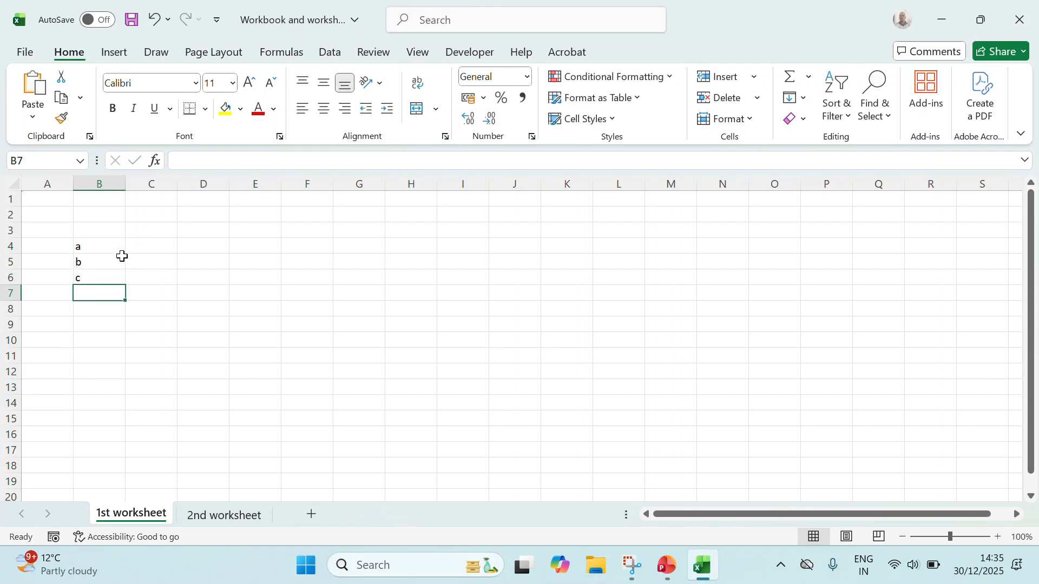
# Fill the b, c pattern from cells B5:B6 down column B to cell B18 and deselect the range.
pyautogui.moveTo(120, 265); pyautogui.dragTo(122, 277)
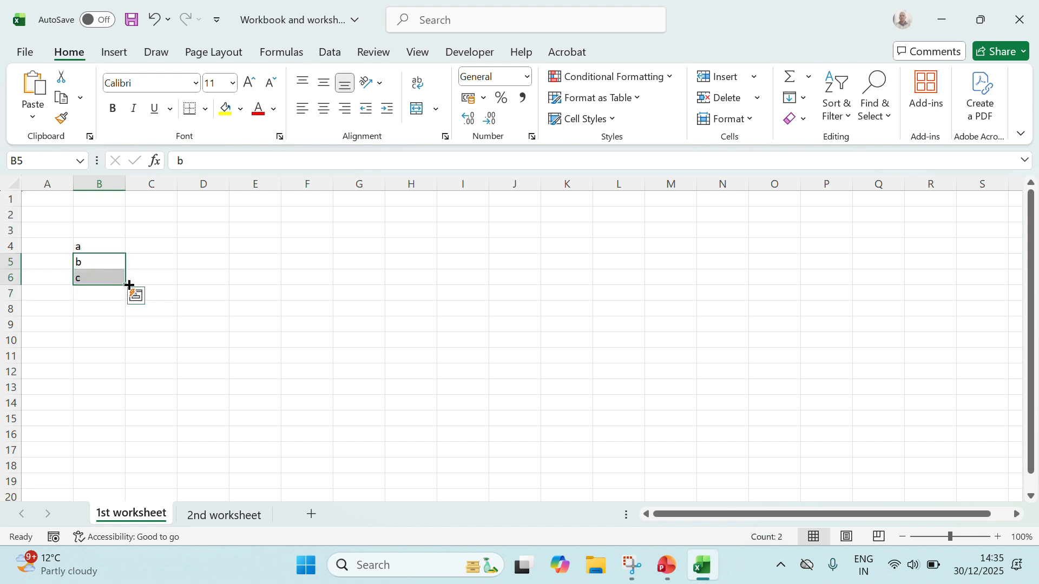
pyautogui.moveTo(124, 285); pyautogui.dragTo(120, 475)
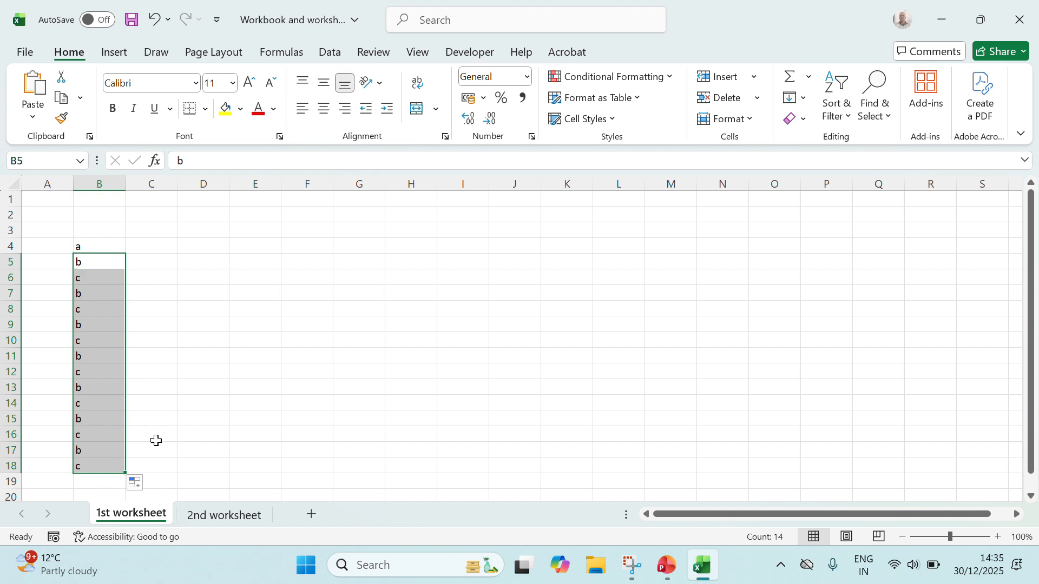
pyautogui.click(217, 403)
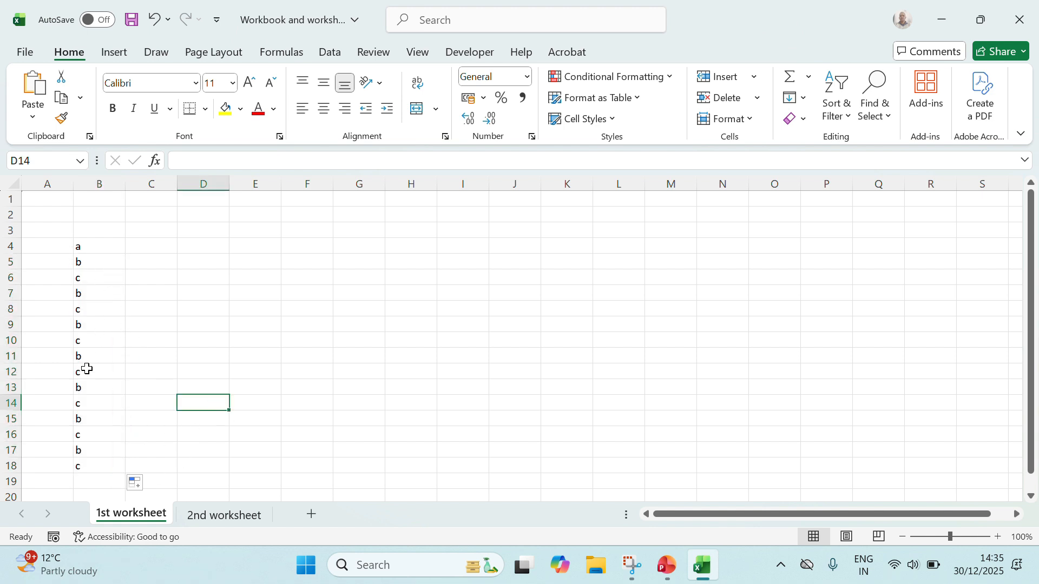
# Centre the contents of column B horizontally and deselect the column.
pyautogui.click(113, 179)
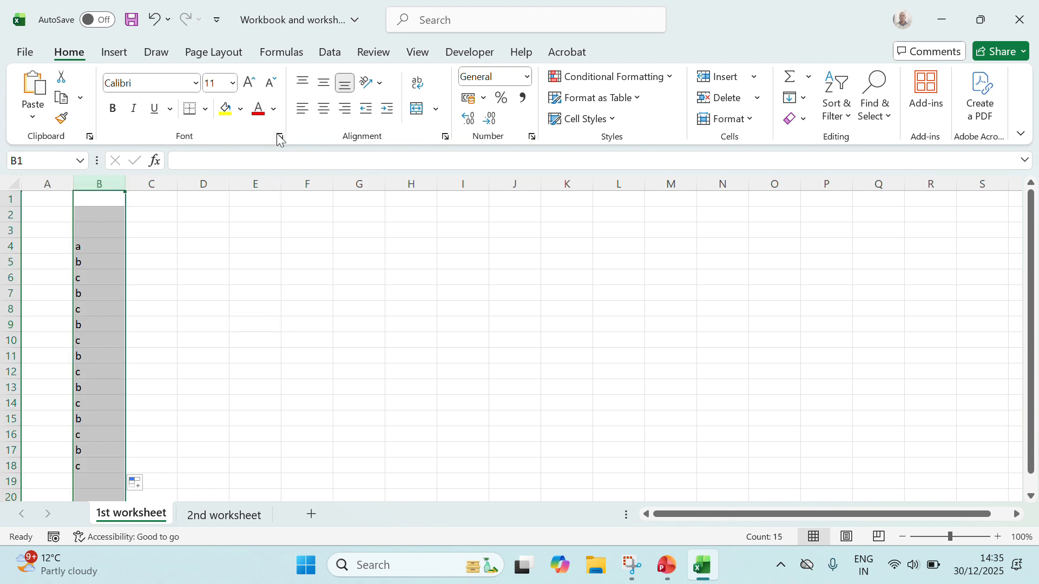
pyautogui.click(325, 111)
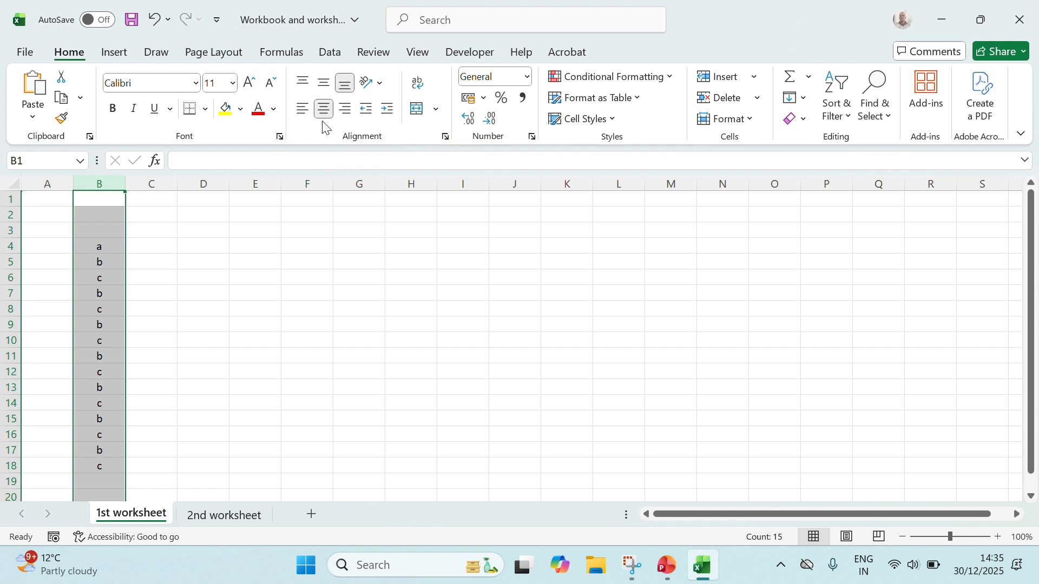
pyautogui.click(214, 383)
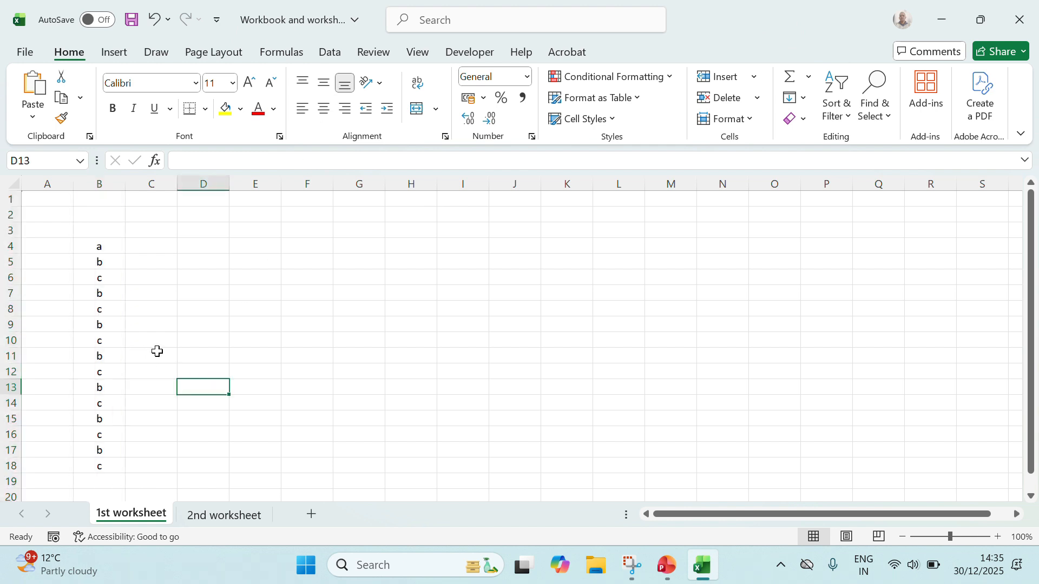
# Enter 1 in cell C4 and 2 in cell C5 of the 1st worksheet.
pyautogui.click(155, 250)
pyautogui.write('1')
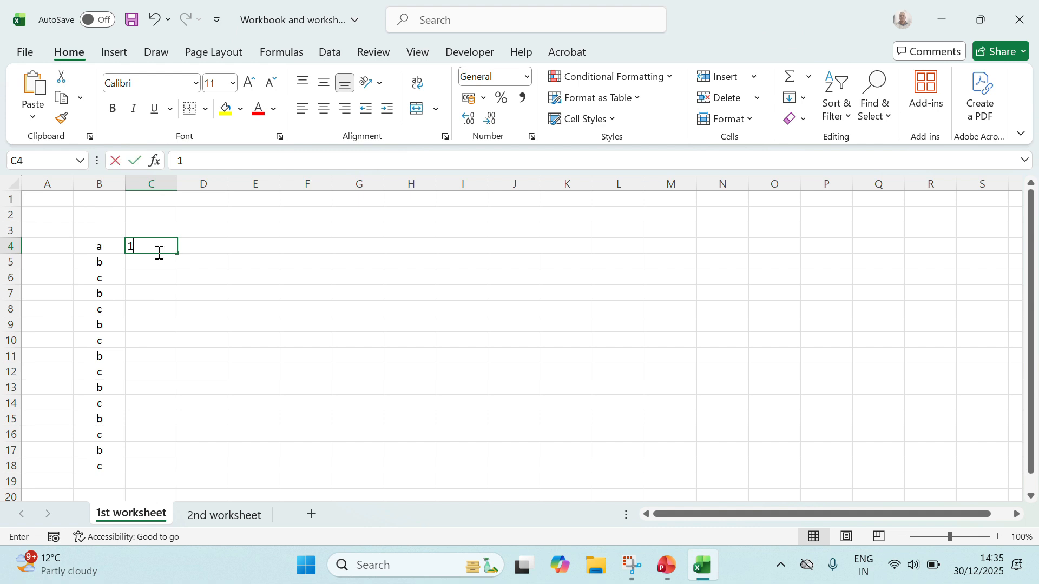
pyautogui.press('Return')
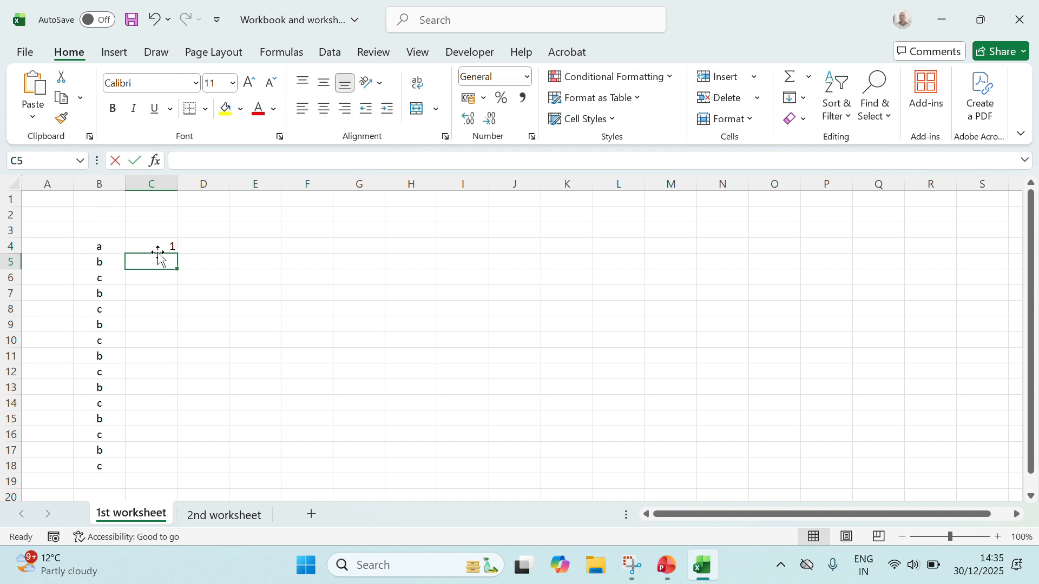
pyautogui.write('2')
pyautogui.click(254, 309)
# Centre the contents of column C horizontally and deselect the column.
pyautogui.click(162, 181)
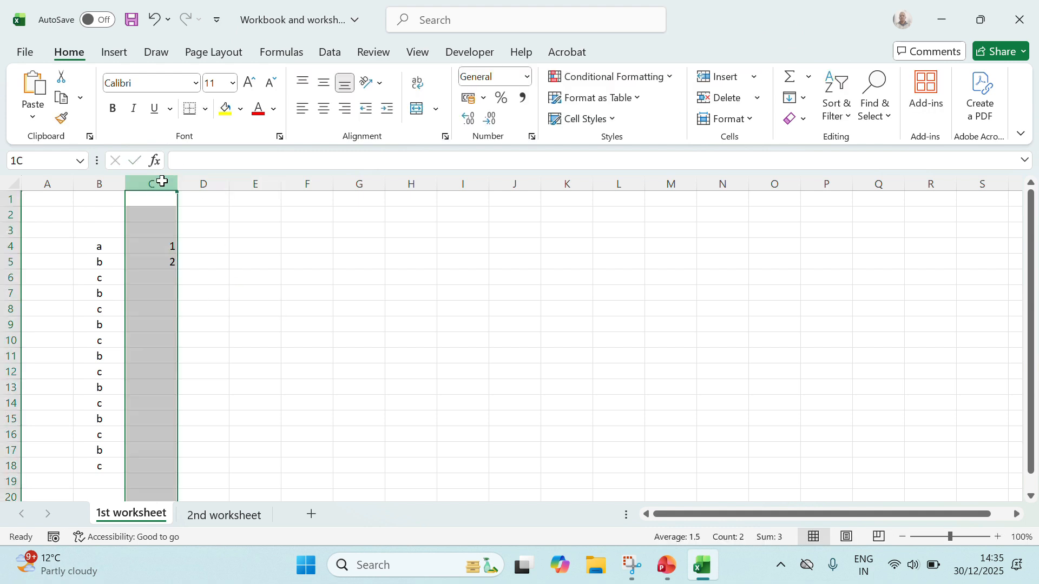
pyautogui.click(326, 111)
pyautogui.click(283, 352)
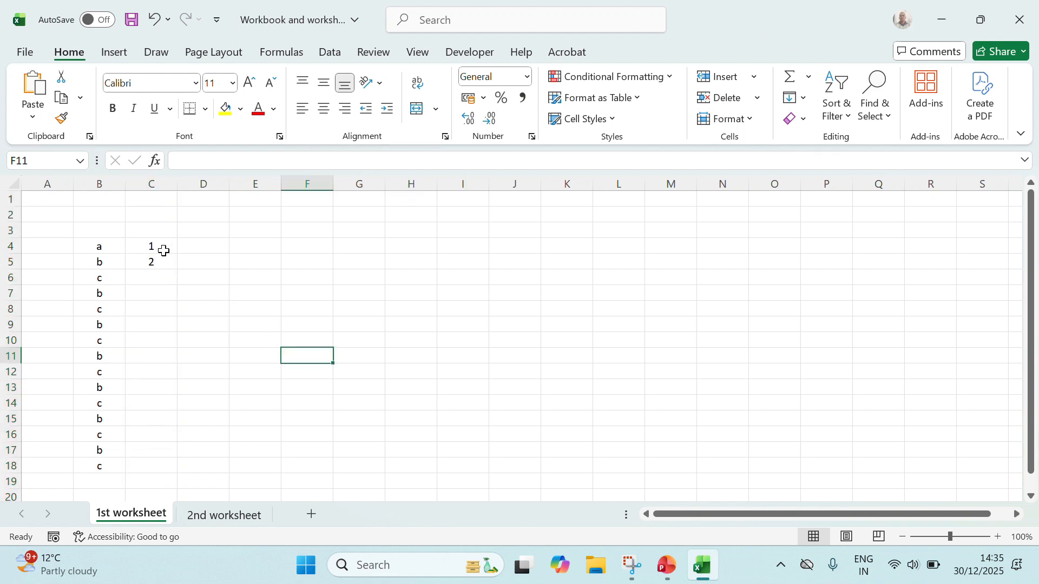
# Continue the number series from cells C4:C5 down column C to cell C18 and deselect the range.
pyautogui.moveTo(160, 249); pyautogui.dragTo(155, 470)
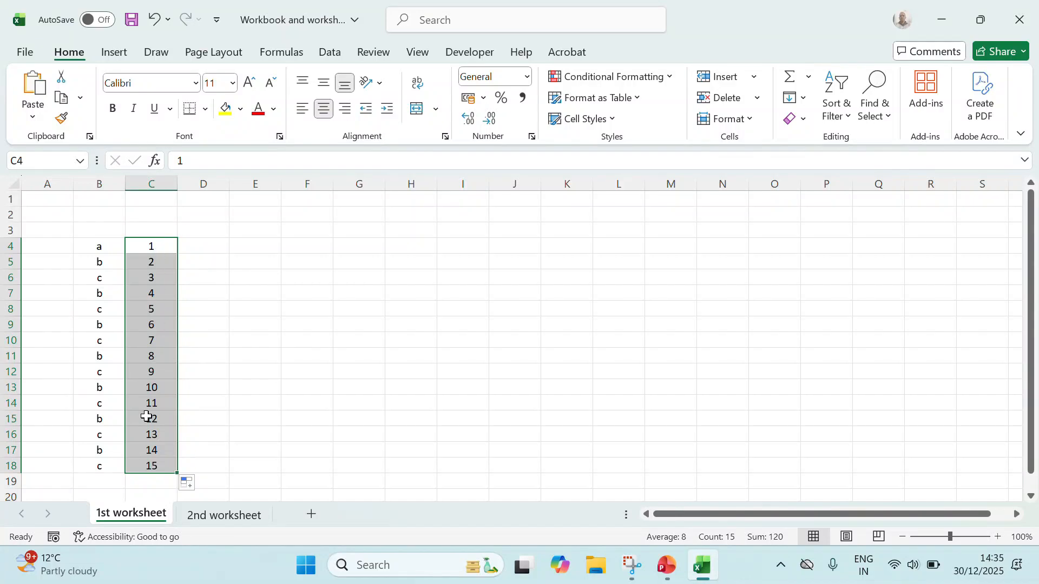
pyautogui.click(277, 436)
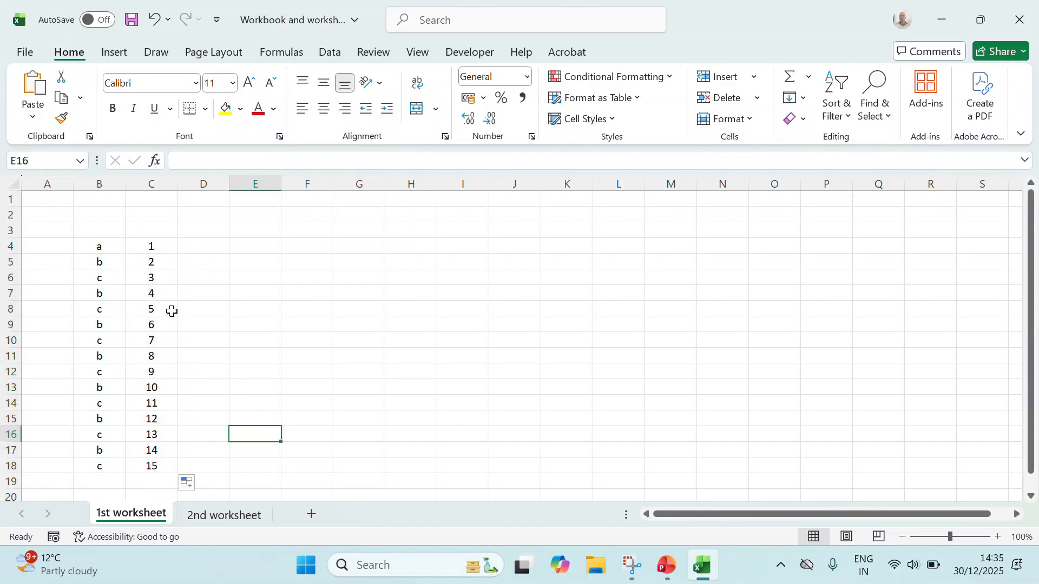
pyautogui.click(163, 247)
pyautogui.moveTo(163, 247); pyautogui.dragTo(166, 263)
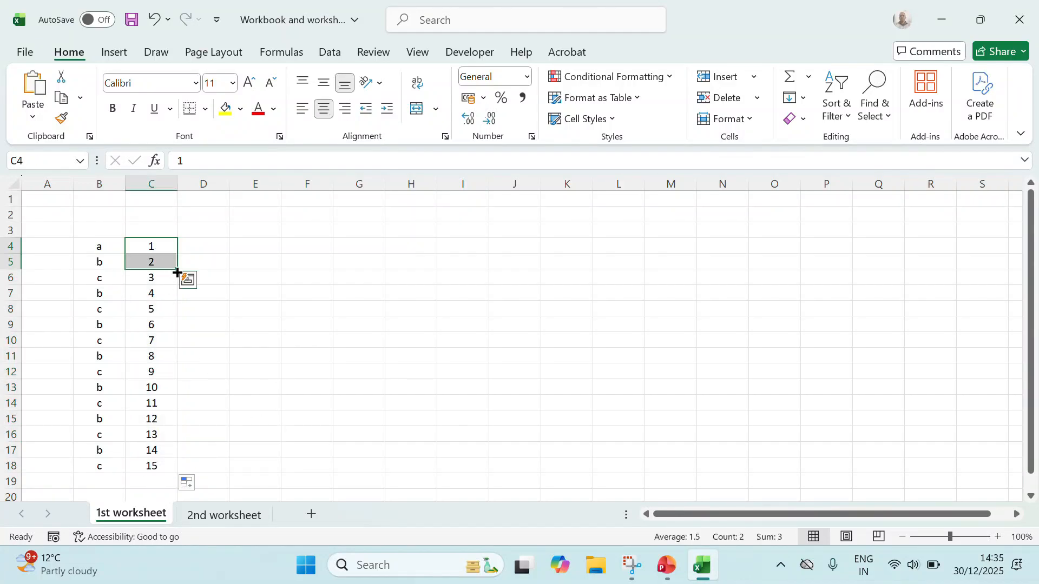
pyautogui.click(333, 405)
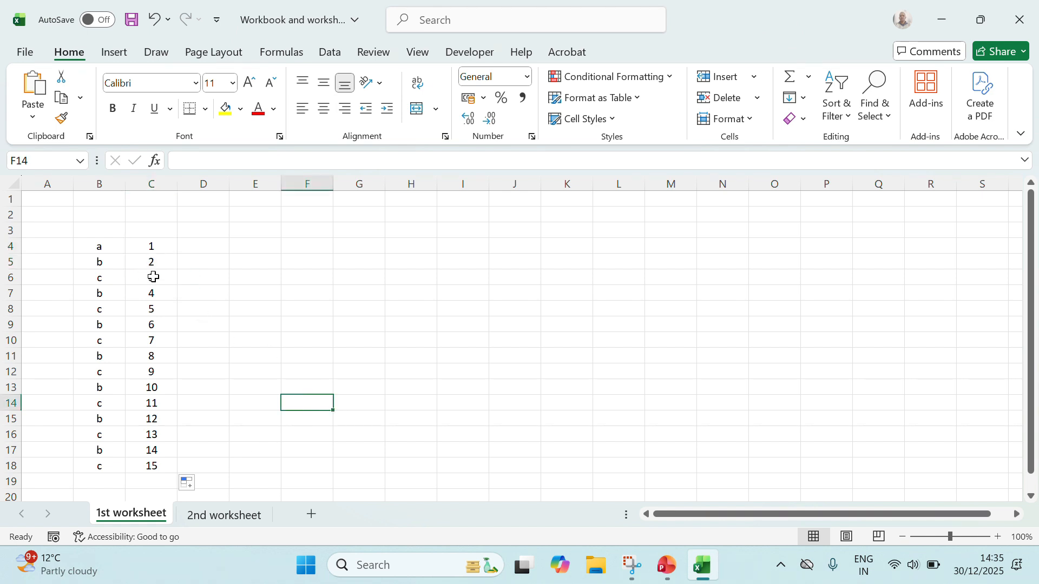
# Save the changes to the workbook under its existing name.
pyautogui.click(131, 20)
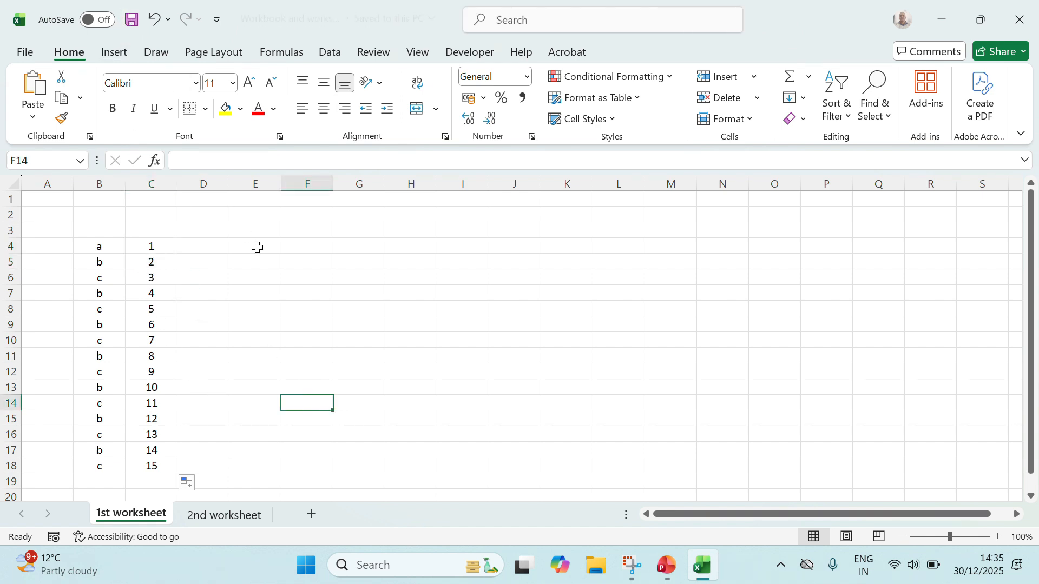
pyautogui.click(258, 247)
pyautogui.click(133, 22)
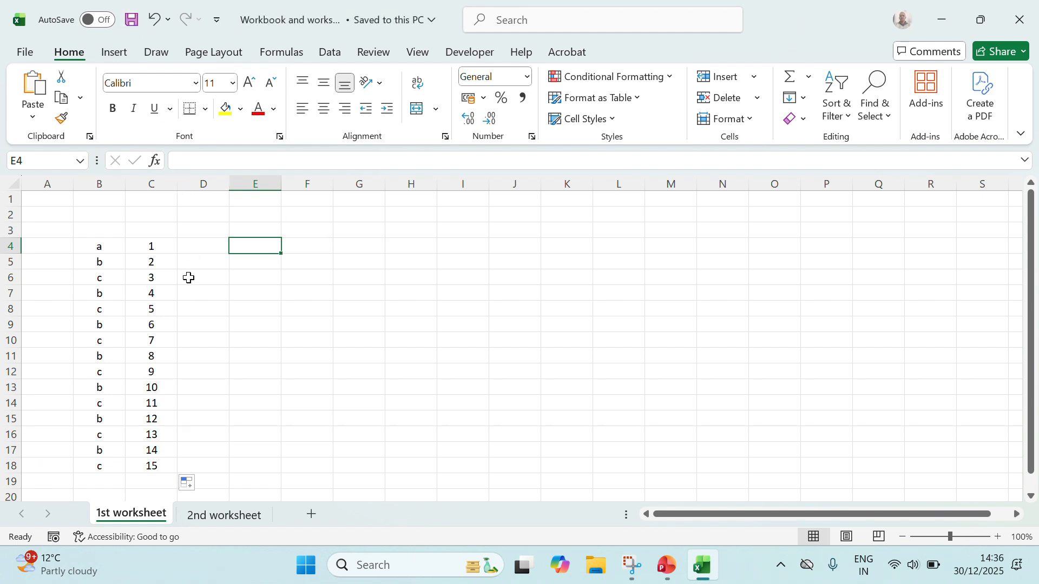
pyautogui.click(444, 401)
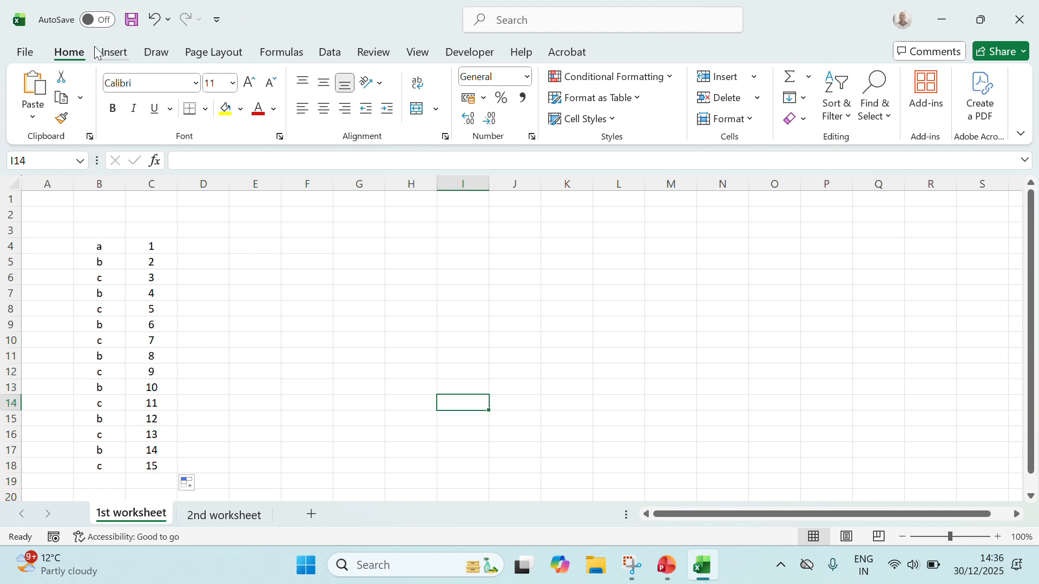
# Save a copy of the workbook on the Desktop as "Workbook and worksheet 2".
pyautogui.click(22, 54)
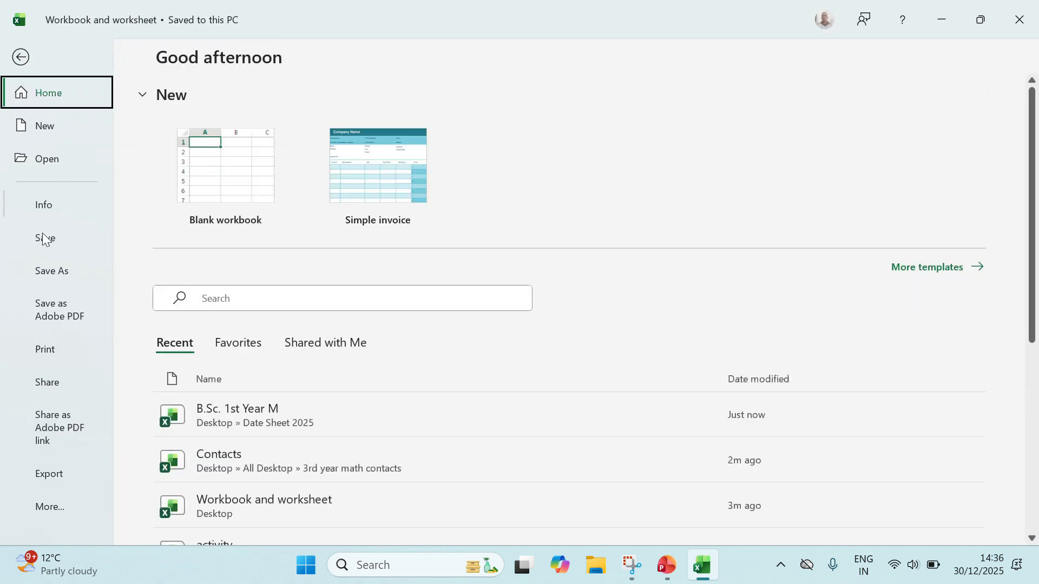
pyautogui.click(54, 272)
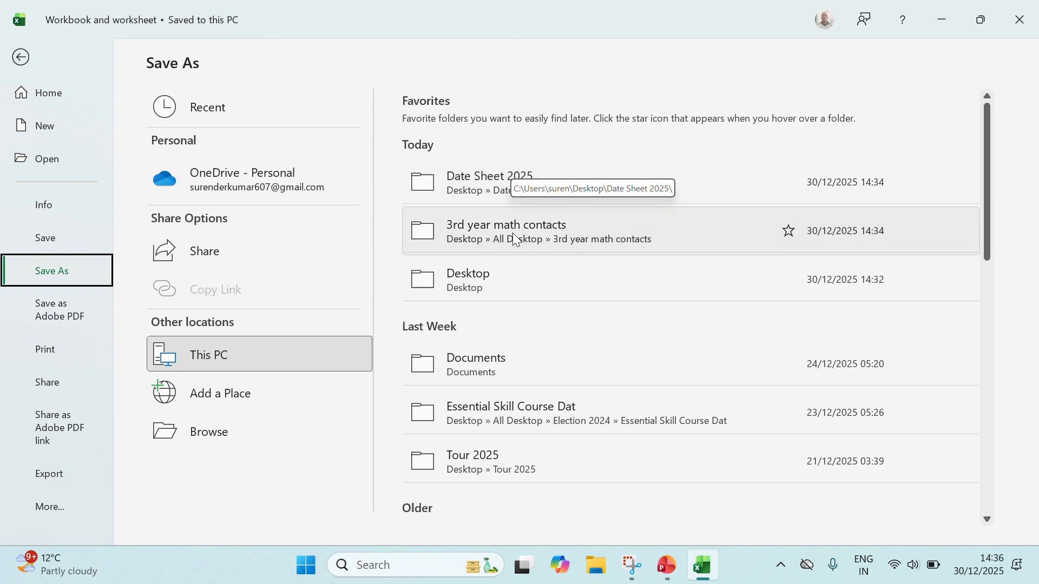
pyautogui.click(492, 286)
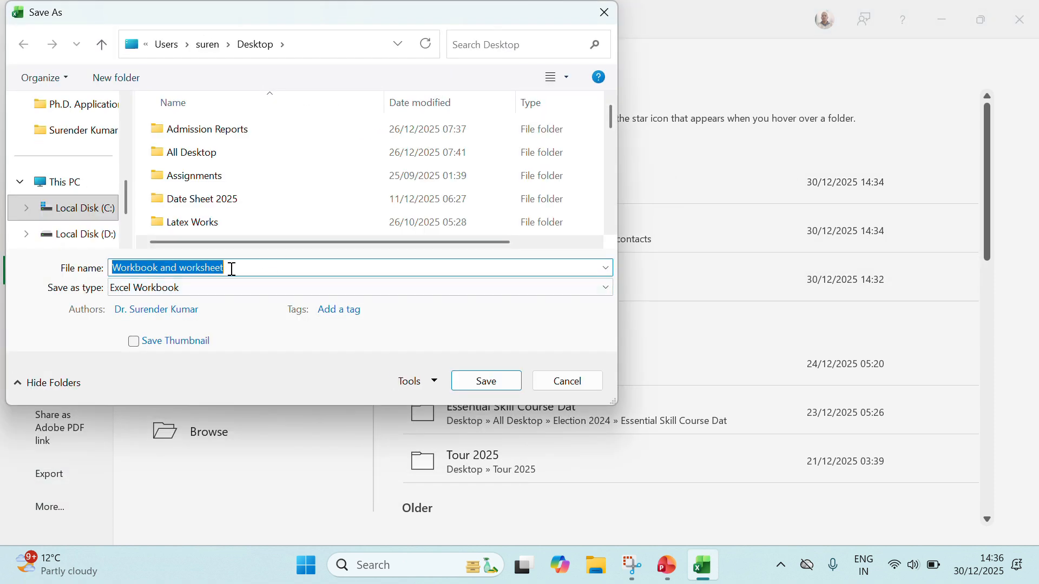
pyautogui.click(239, 267)
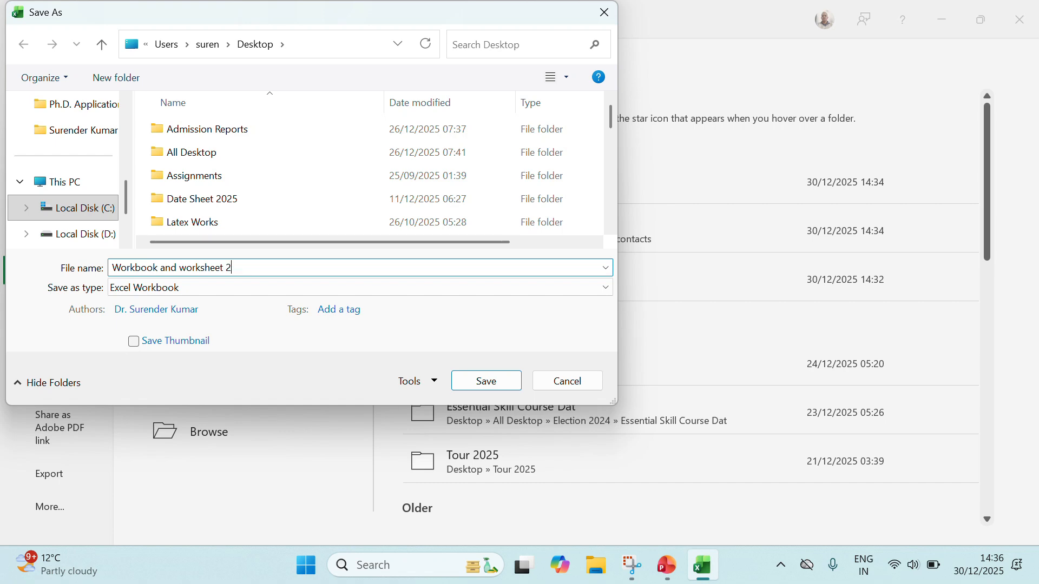
pyautogui.click(466, 381)
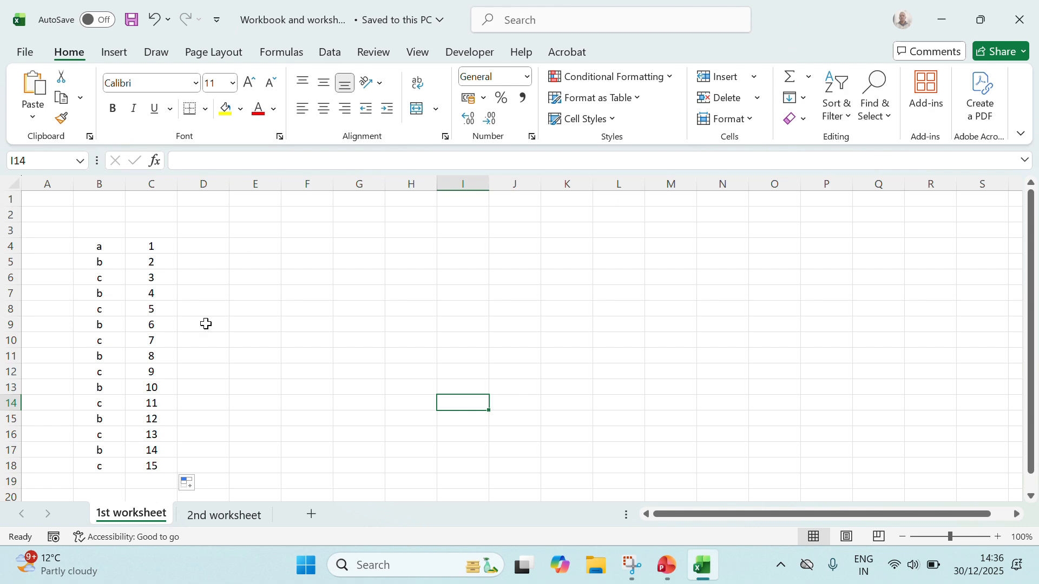
# Close the workbook and open the saved copy "Workbook and worksheet 2" from the Windows desktop.
pyautogui.click(1019, 20)
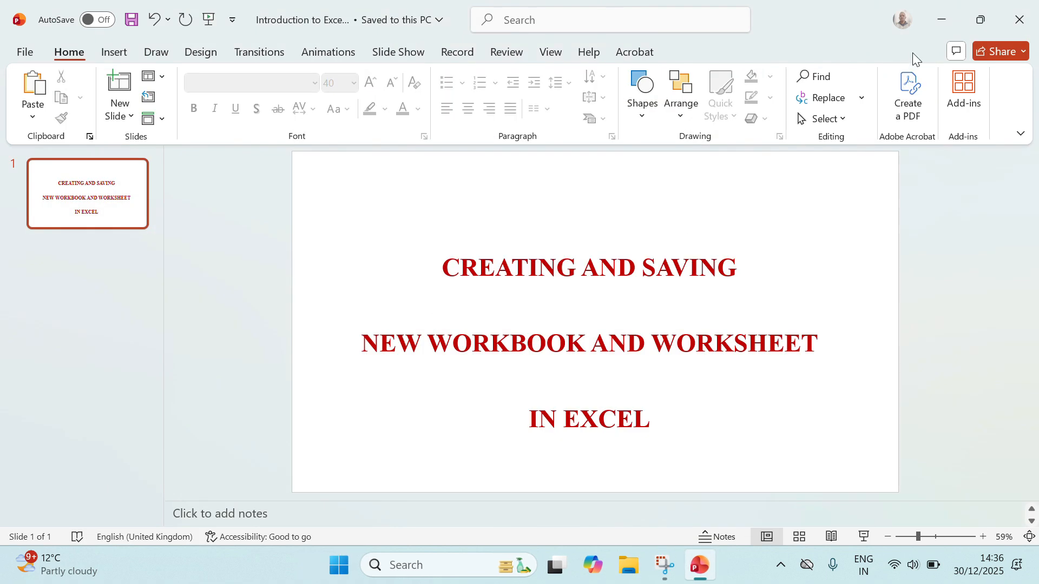
pyautogui.click(943, 17)
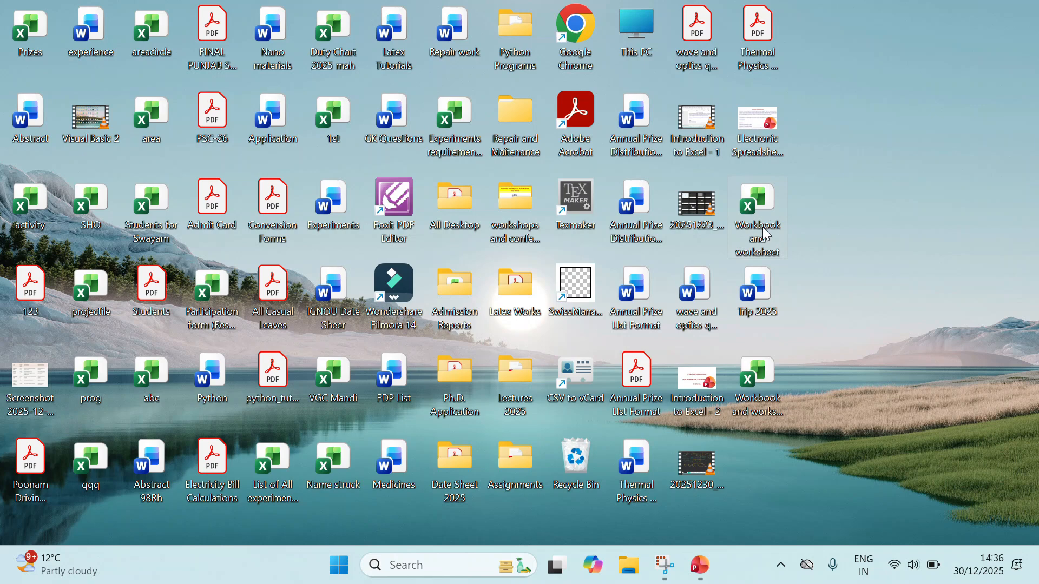
pyautogui.moveTo(765, 236)
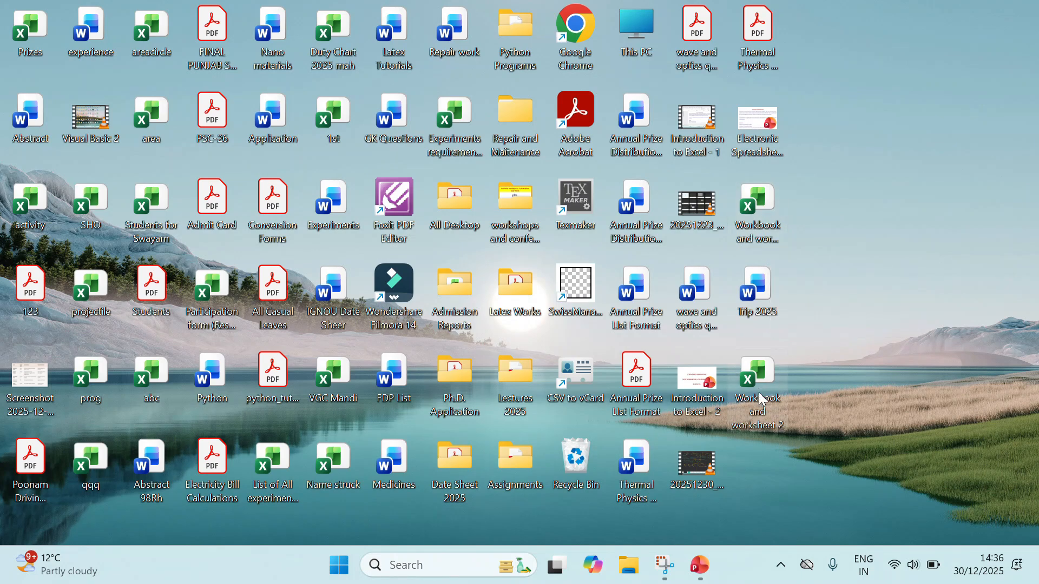
pyautogui.moveTo(761, 387)
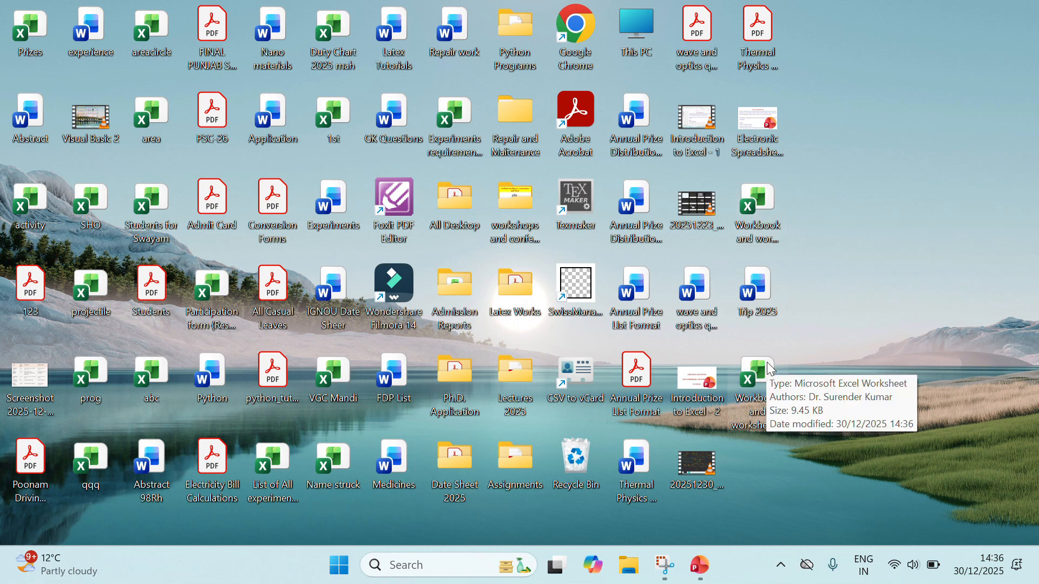
pyautogui.click(762, 223)
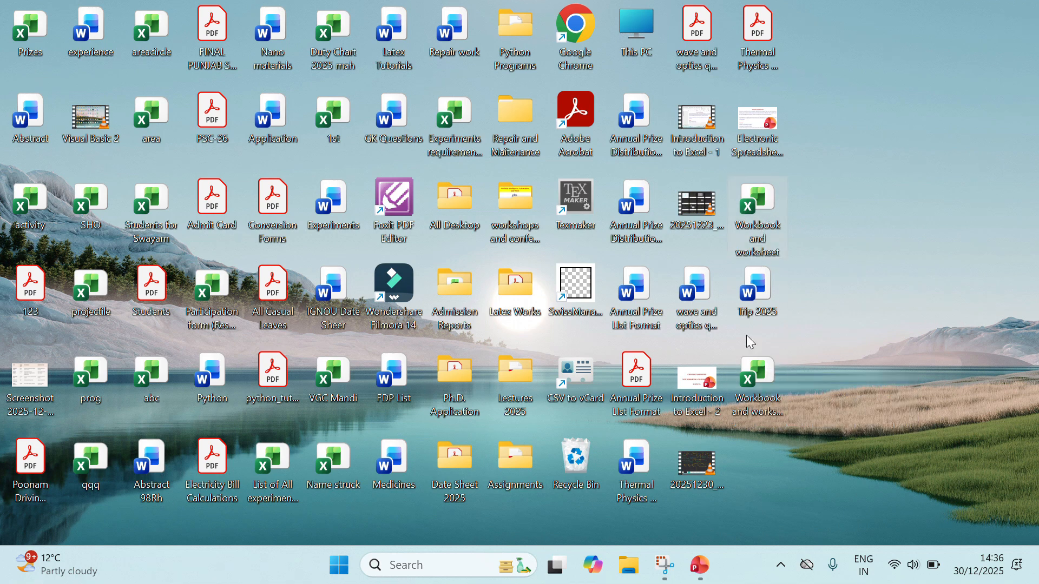
pyautogui.click(760, 379)
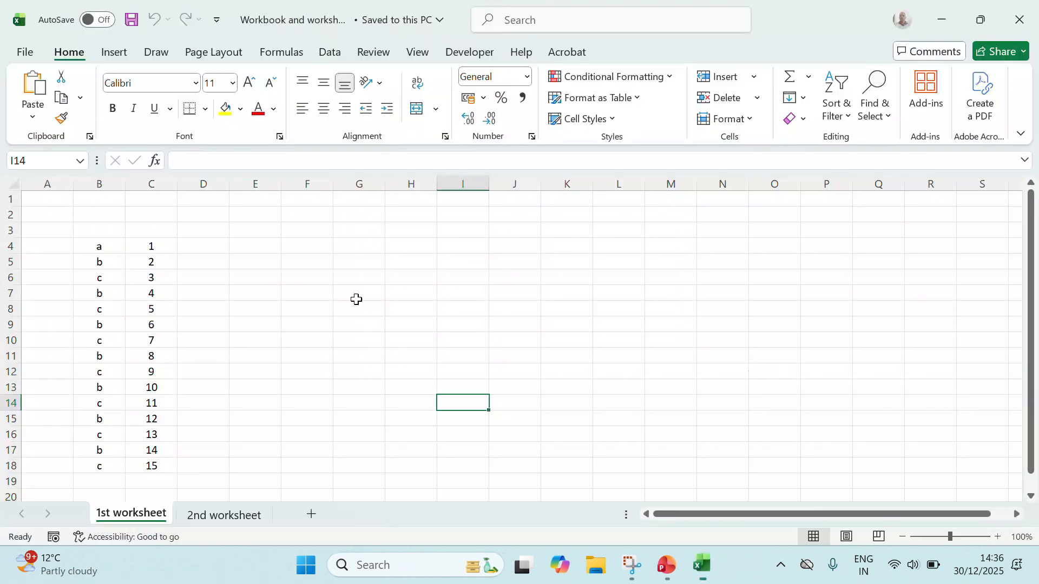
pyautogui.click(210, 279)
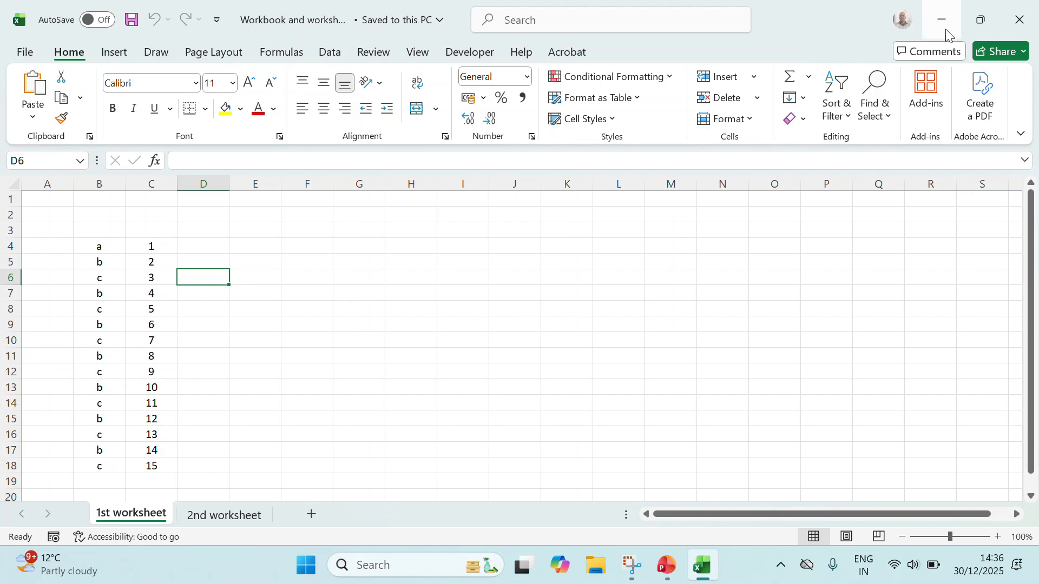
pyautogui.click(407, 292)
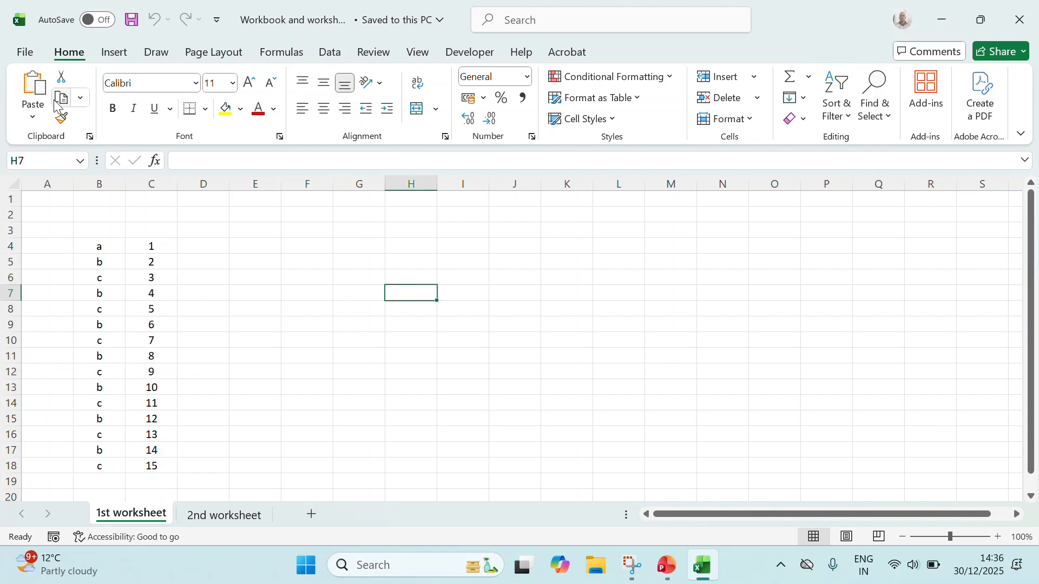
pyautogui.click(30, 54)
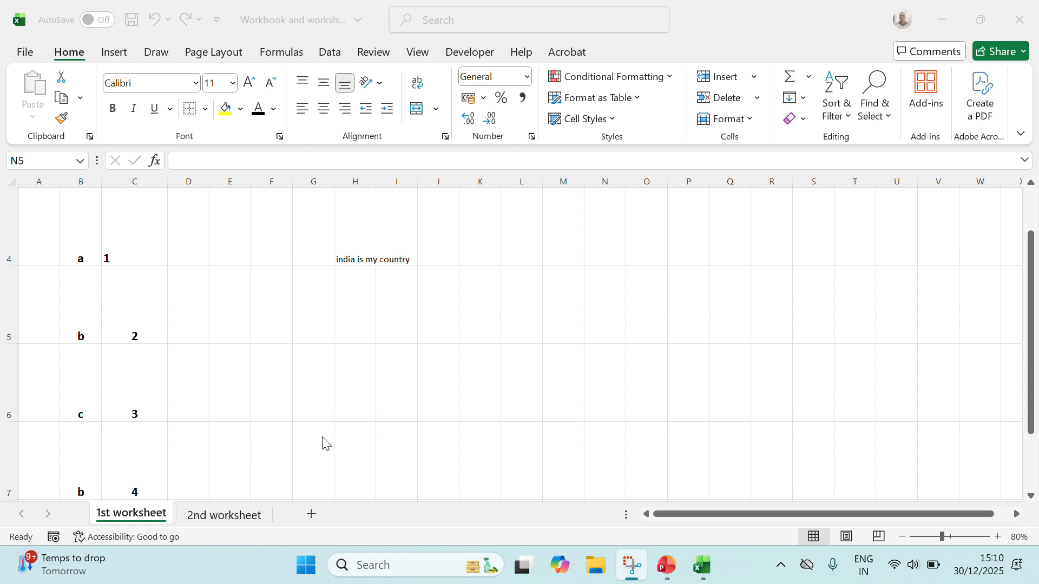
# Align the contents of cells B4:C7 to the top of their cells and deselect the range.
pyautogui.moveTo(85, 227); pyautogui.dragTo(146, 445)
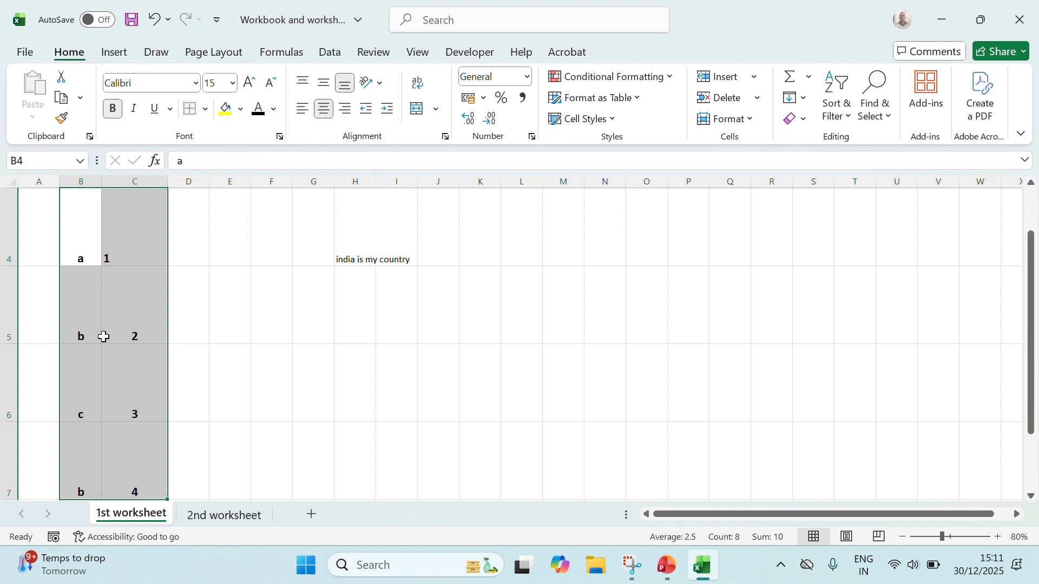
pyautogui.click(304, 83)
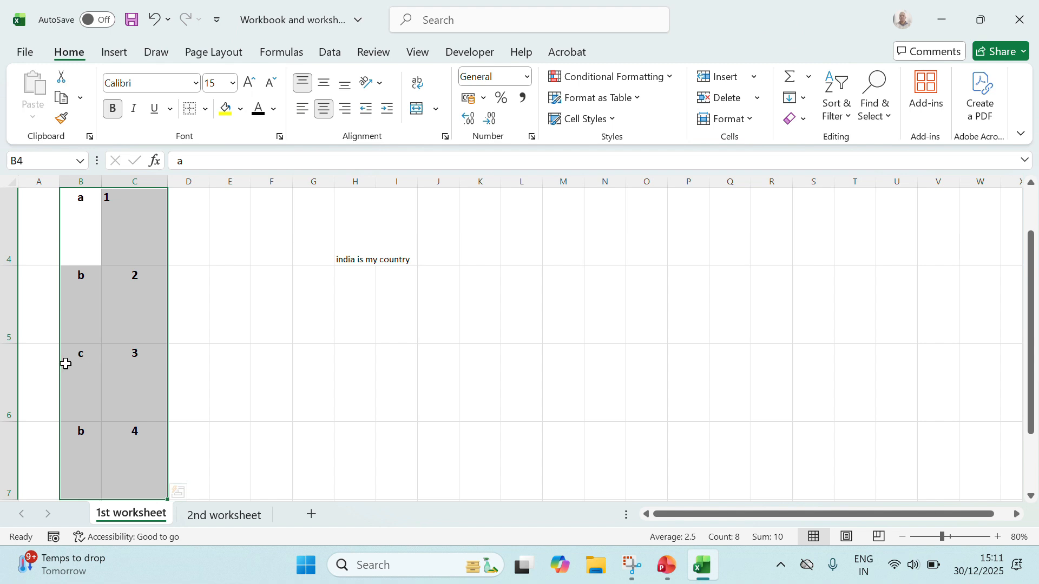
pyautogui.click(183, 394)
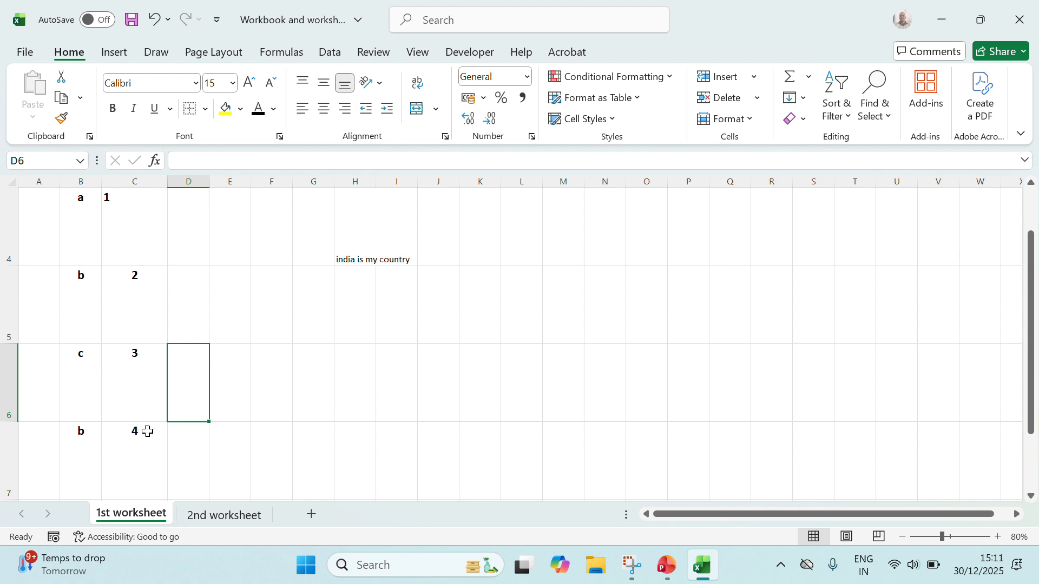
# Compare bottom and top alignment on cells B4:C7, and set their vertical alignment to middle.
pyautogui.moveTo(141, 432); pyautogui.dragTo(100, 216)
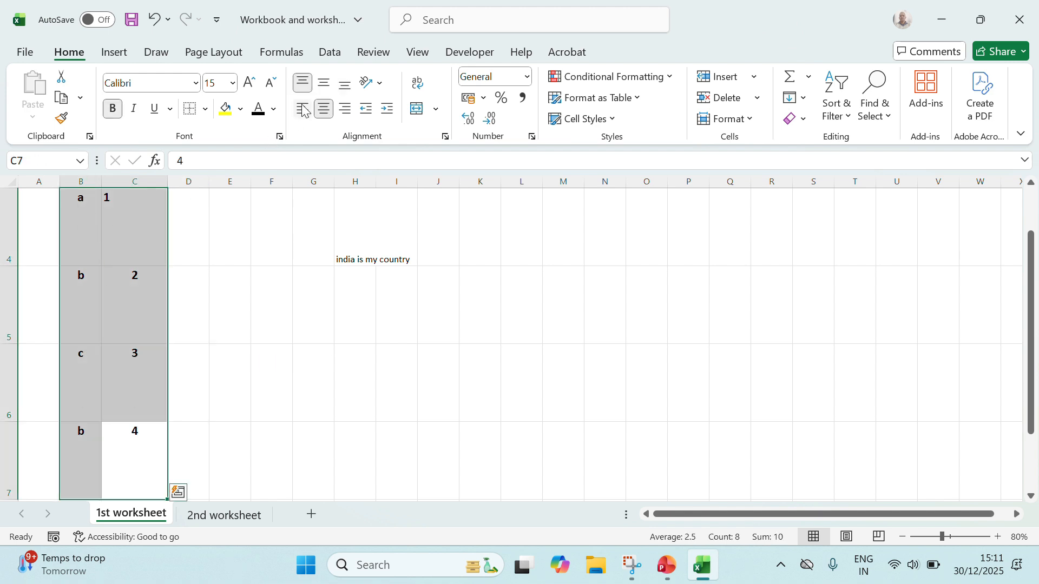
pyautogui.click(303, 82)
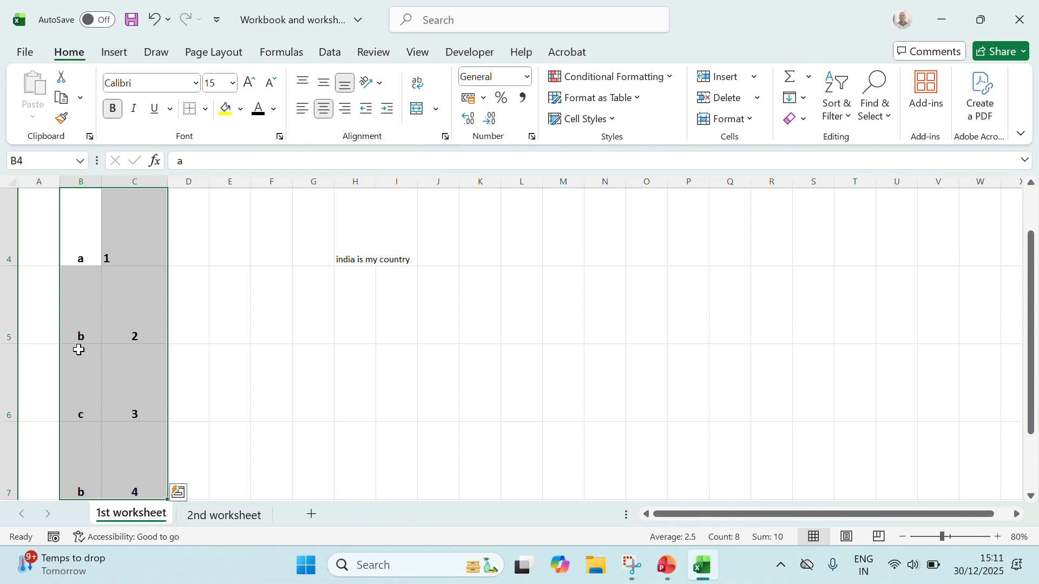
pyautogui.click(304, 82)
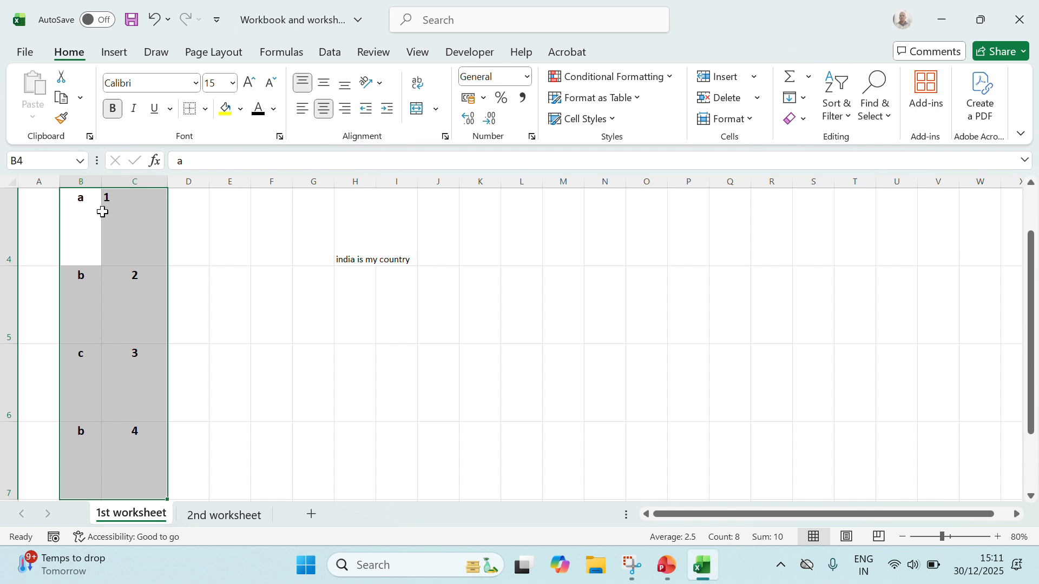
pyautogui.click(326, 84)
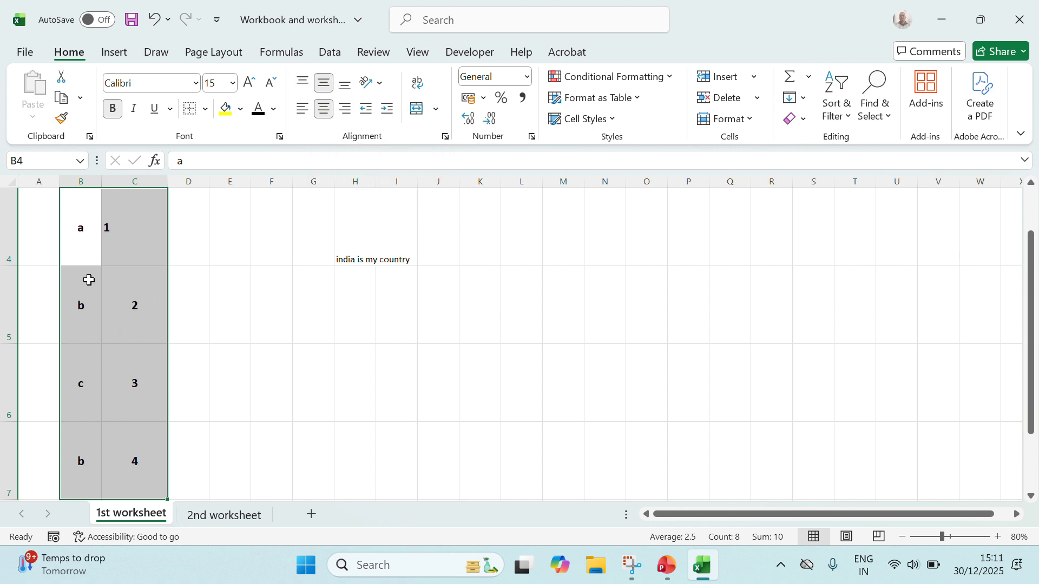
# Align the contents of cells B4:C7 to the bottom and left of their cells, and deselect the range.
pyautogui.click(268, 364)
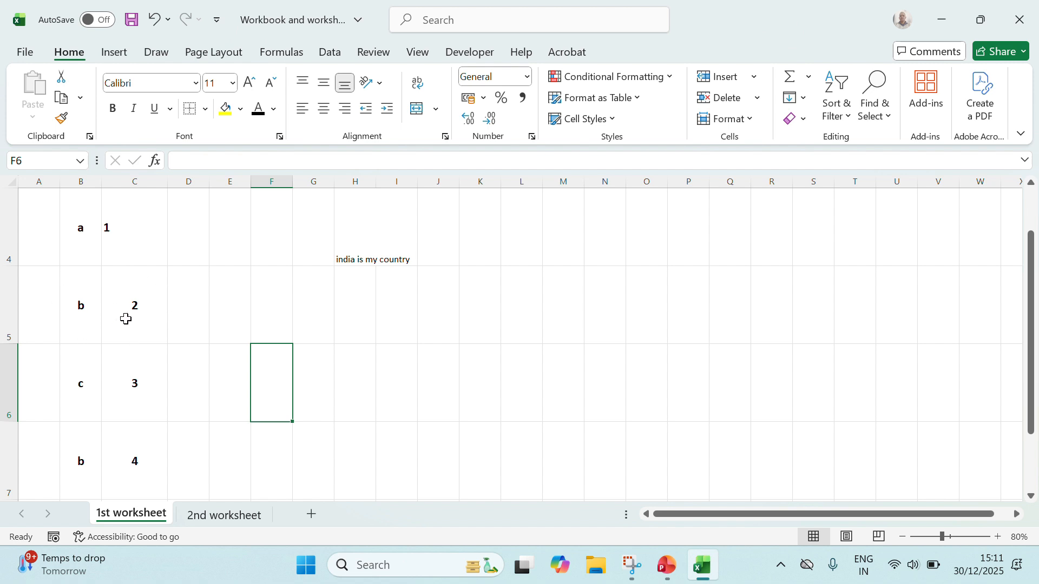
pyautogui.moveTo(84, 224); pyautogui.dragTo(123, 445)
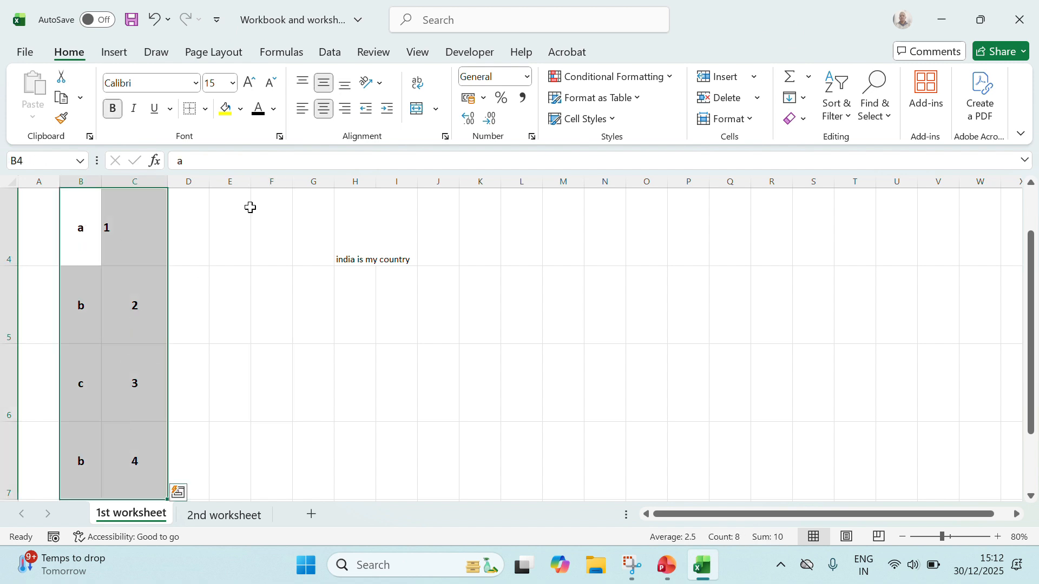
pyautogui.click(346, 91)
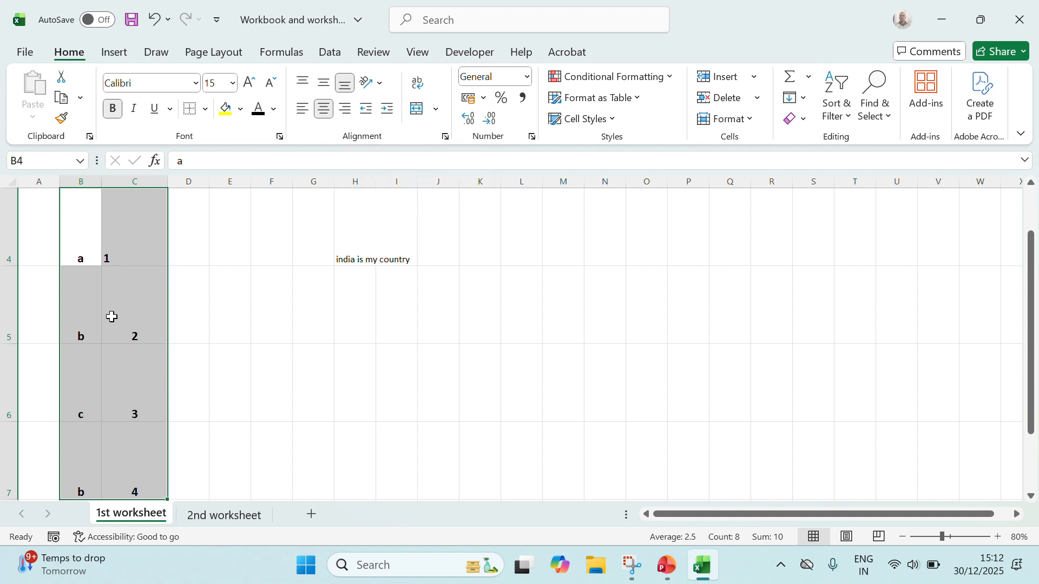
pyautogui.click(302, 114)
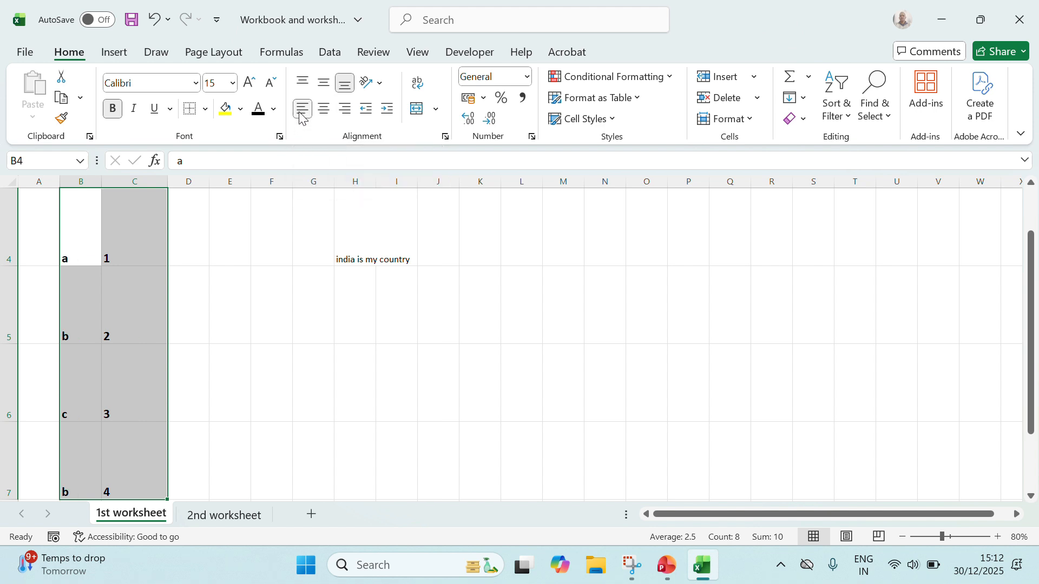
pyautogui.click(269, 393)
# Try center and right horizontal alignment on cells B4:C7, and deselect the range.
pyautogui.moveTo(89, 254); pyautogui.dragTo(111, 436)
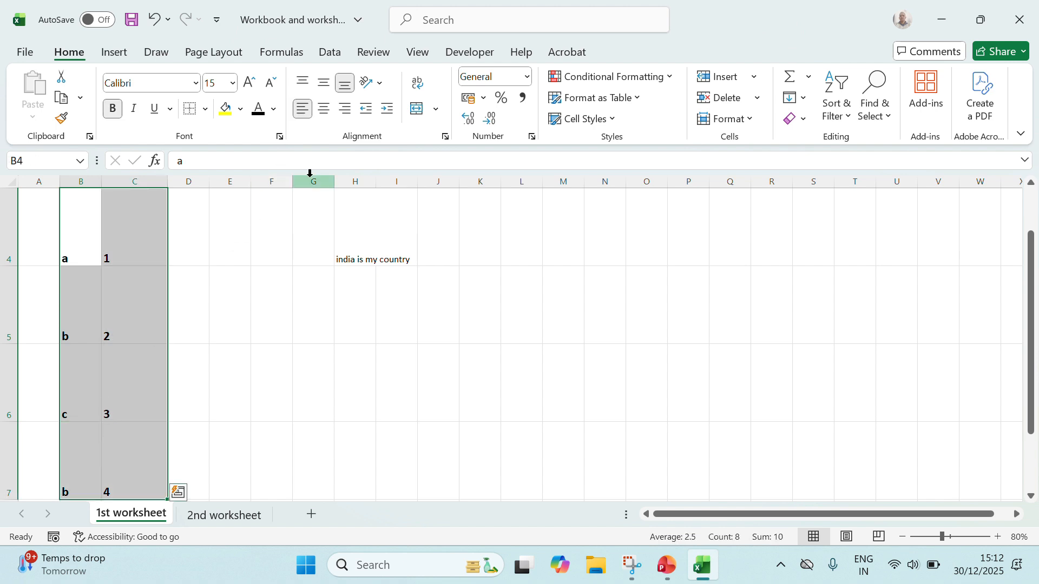
pyautogui.click(325, 110)
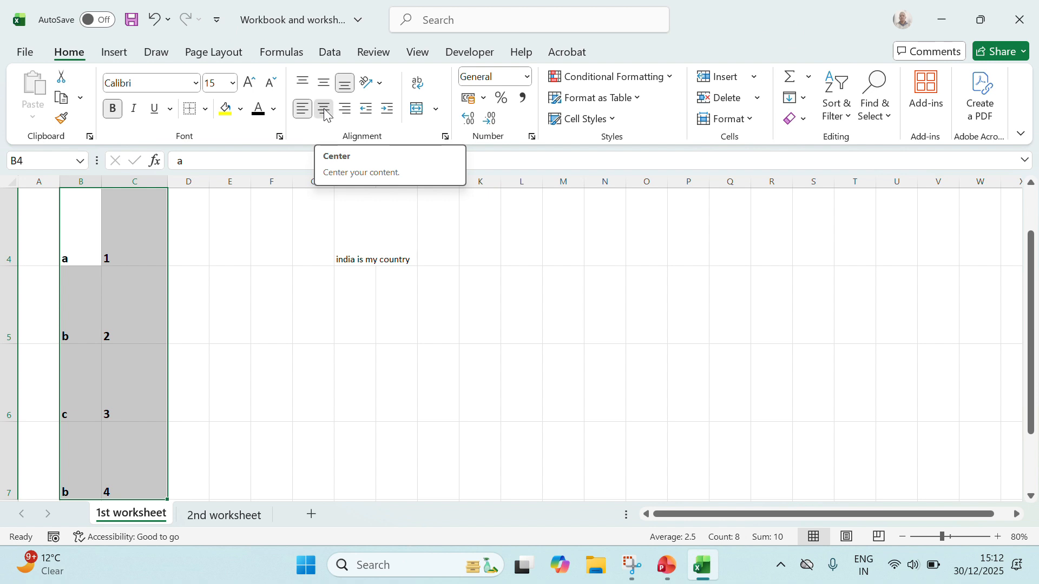
pyautogui.click(325, 110)
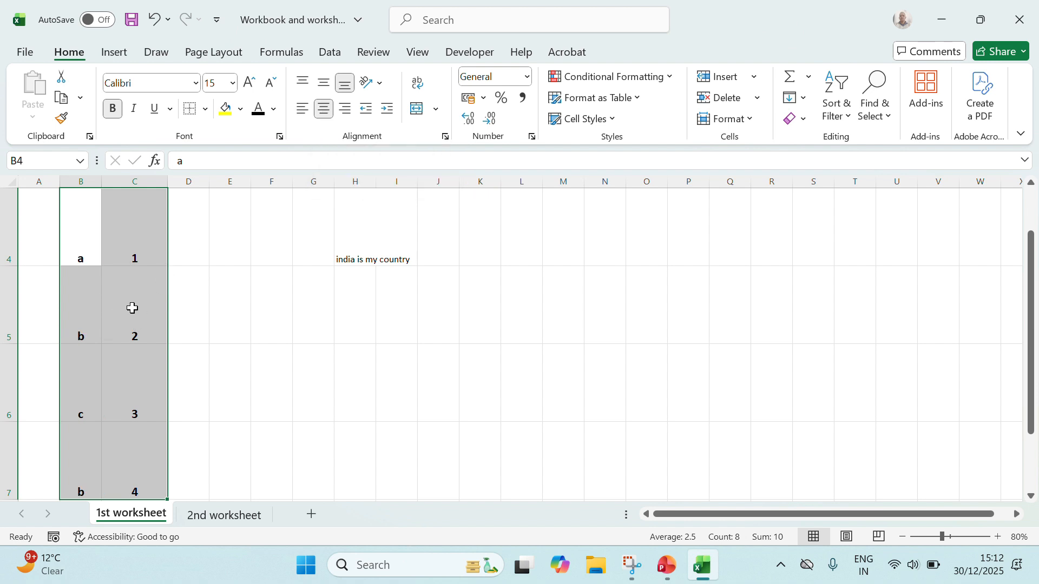
pyautogui.click(348, 116)
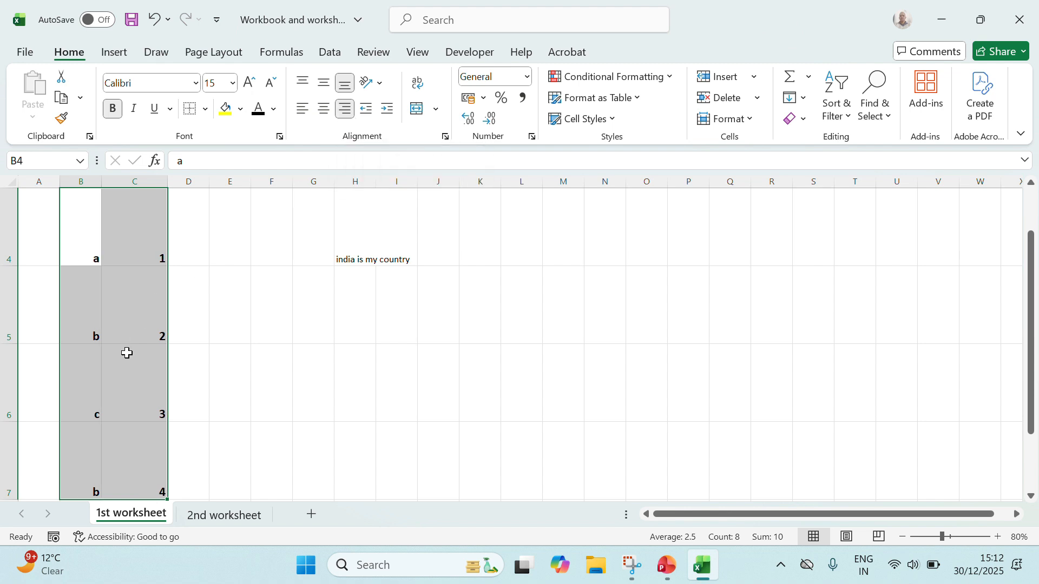
pyautogui.click(226, 366)
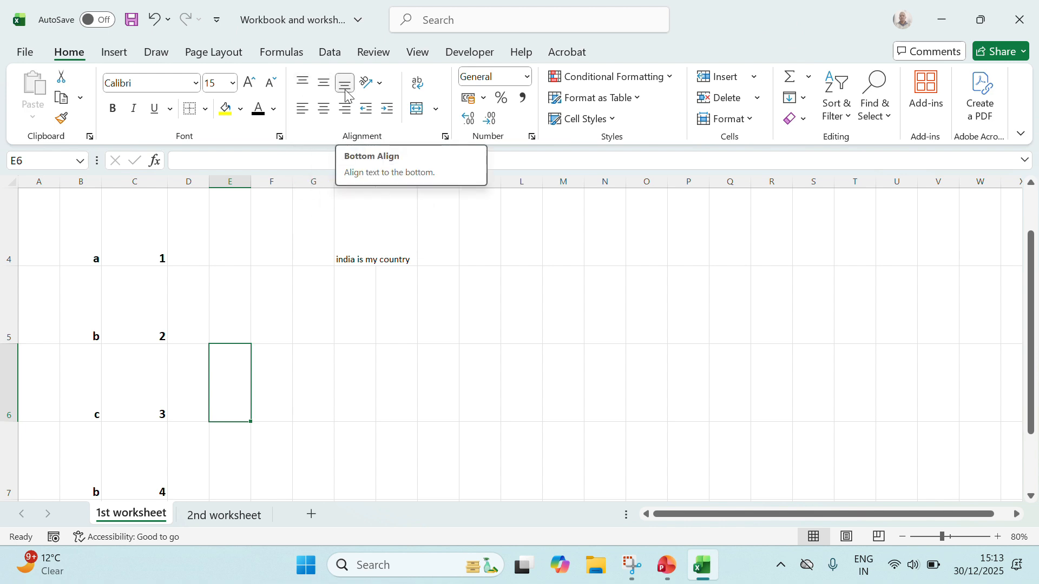
# Align the contents of cells B4:C7 to the middle vertically and the center horizontally, and deselect the range.
pyautogui.moveTo(92, 223); pyautogui.dragTo(142, 451)
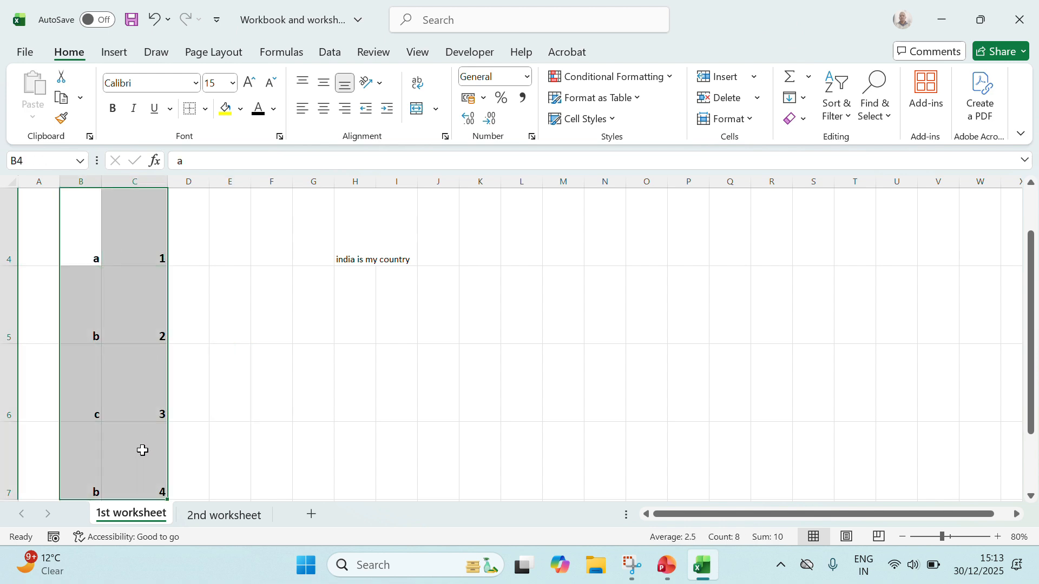
pyautogui.click(323, 86)
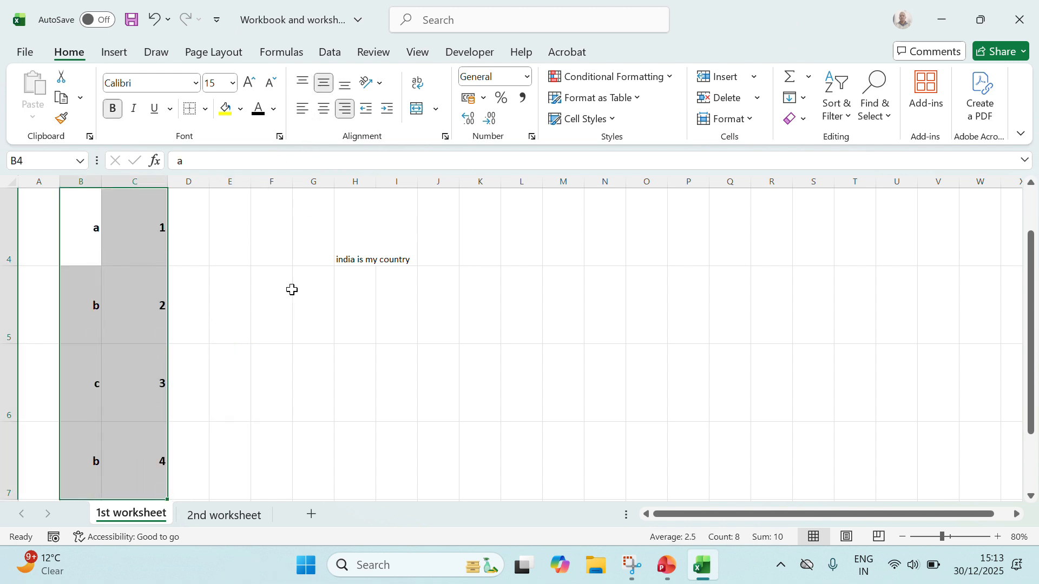
pyautogui.click(323, 109)
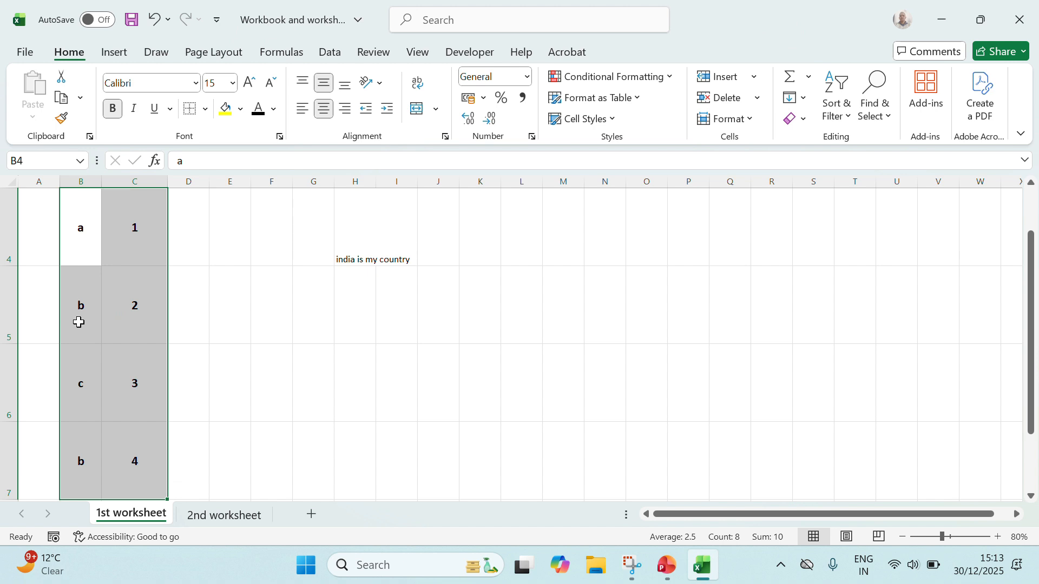
pyautogui.click(255, 318)
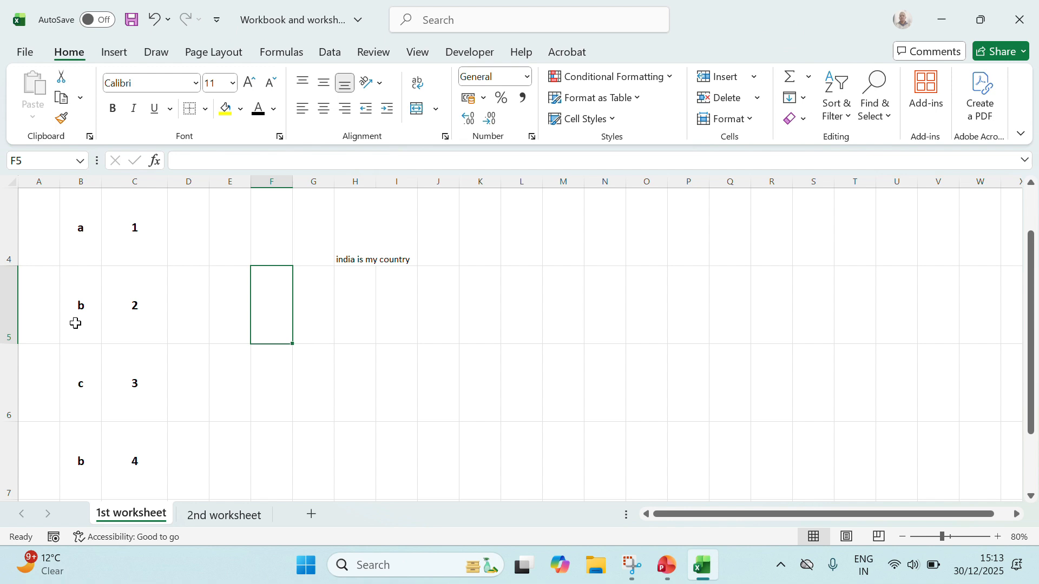
# Increase the indent once for the cells in columns A to J from row 4 down, and deselect them.
pyautogui.moveTo(68, 230); pyautogui.dragTo(133, 466)
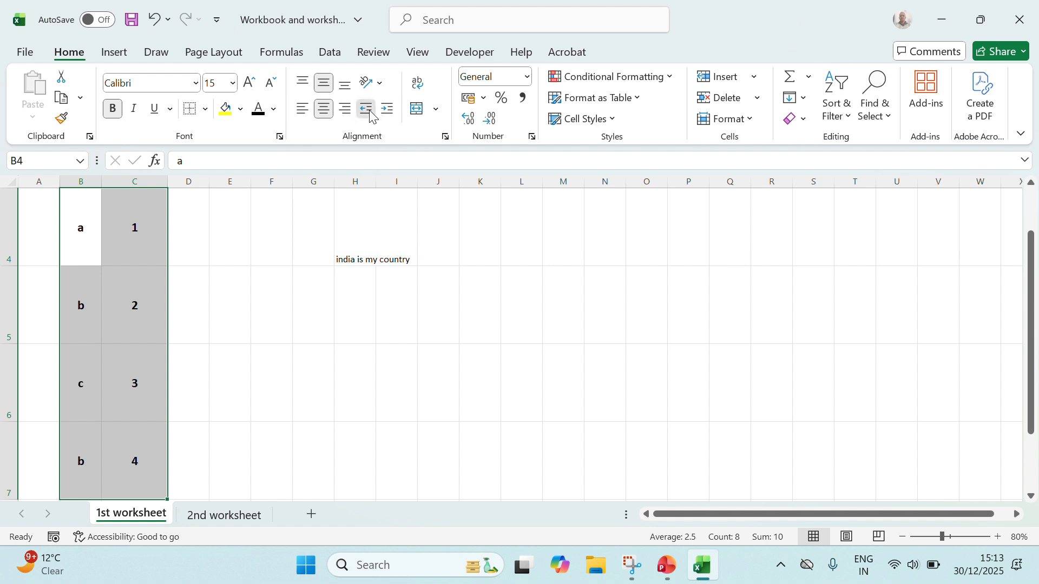
pyautogui.click(478, 253)
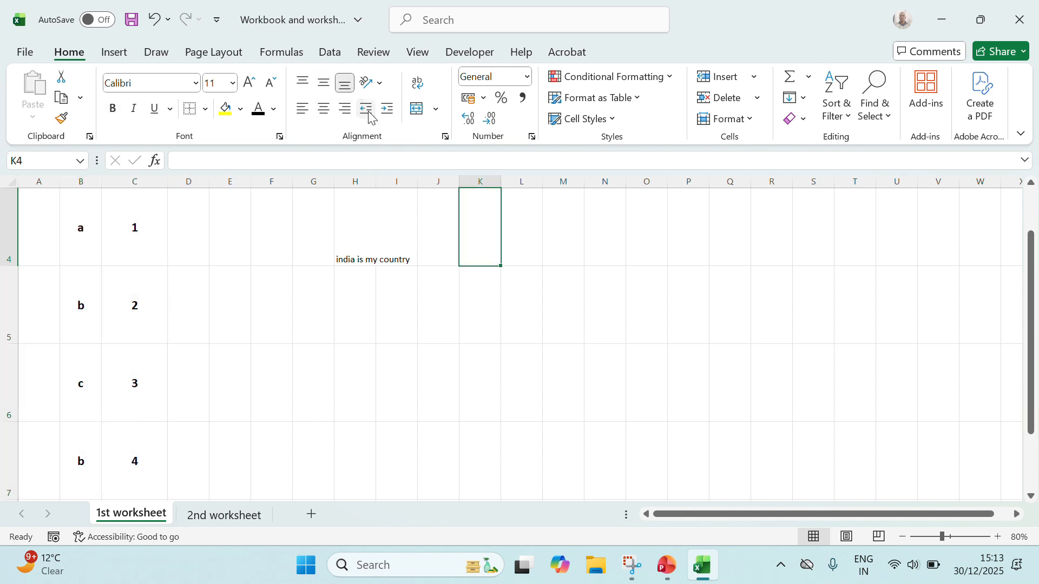
pyautogui.click(490, 338)
pyautogui.moveTo(426, 195); pyautogui.dragTo(32, 495)
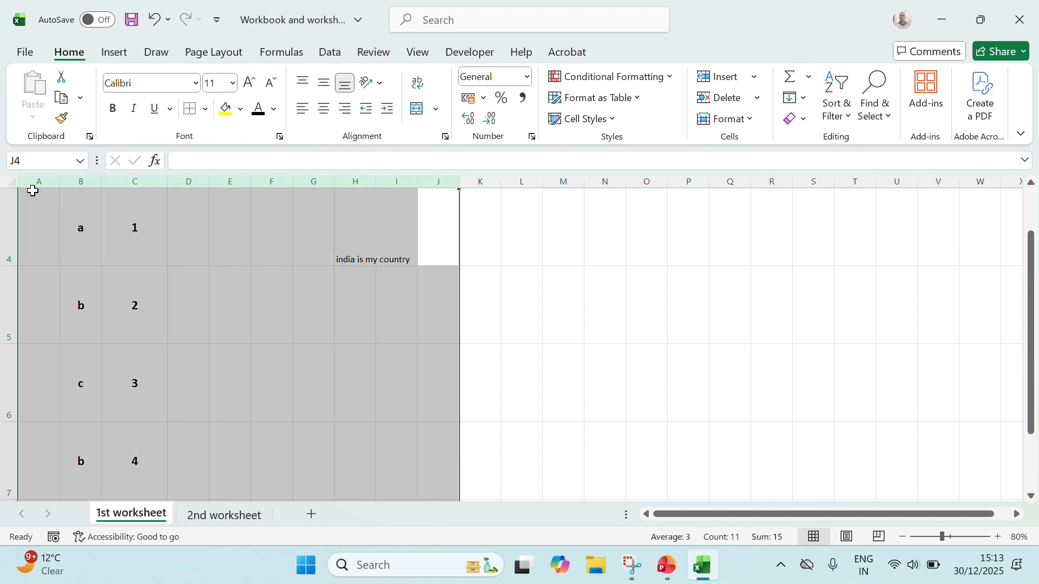
pyautogui.click(387, 108)
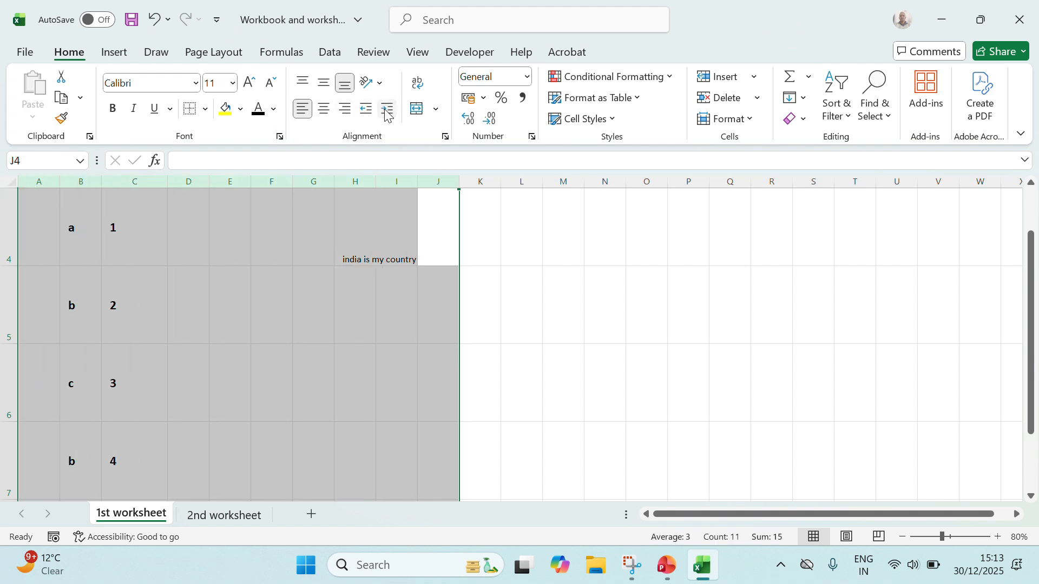
pyautogui.click(539, 248)
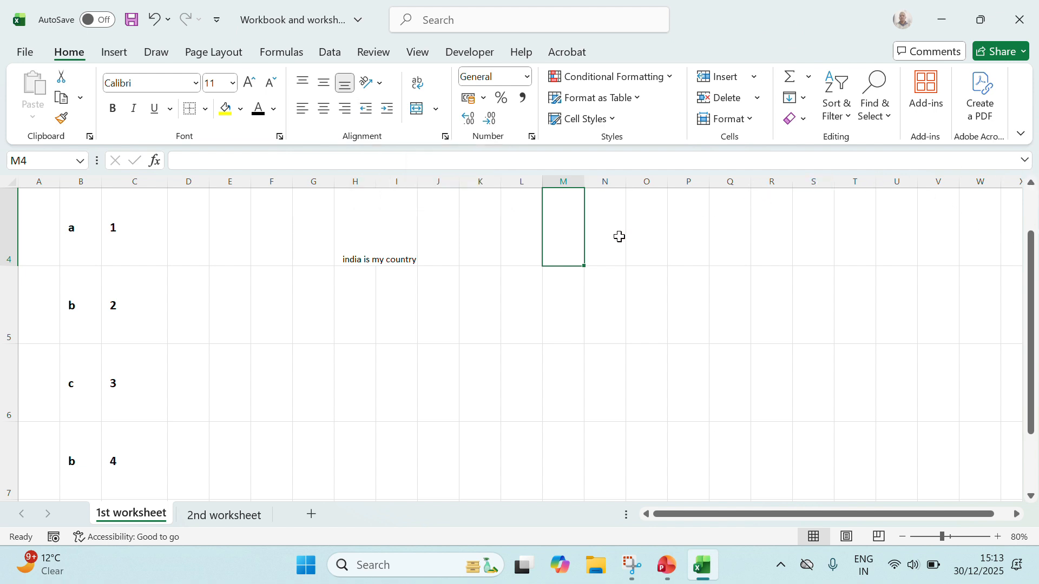
# Increase the indent of the text "india is my country" in cell H4 by nine levels.
pyautogui.scroll(1, 466, 228)
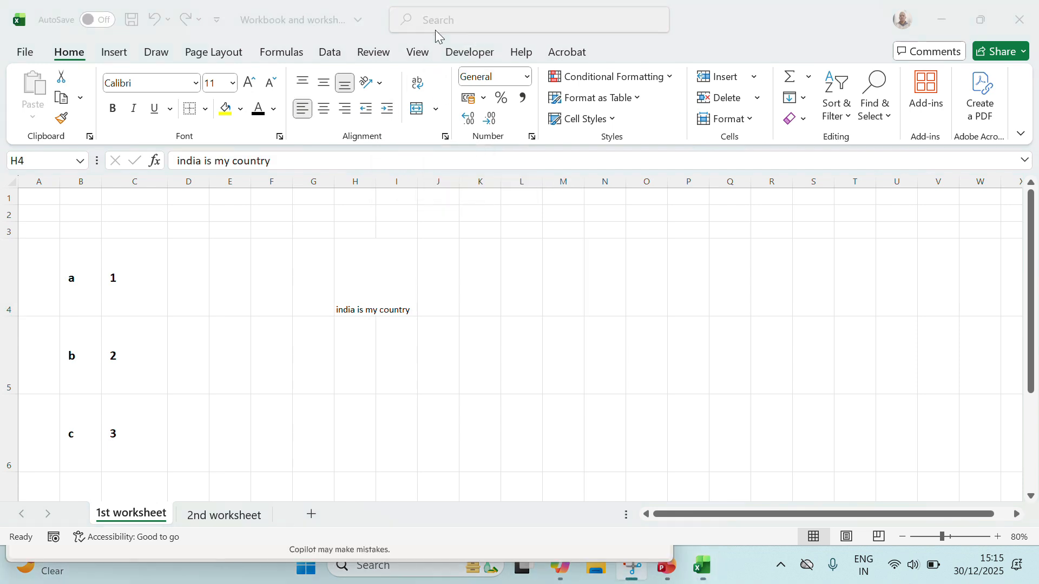
pyautogui.click(348, 297)
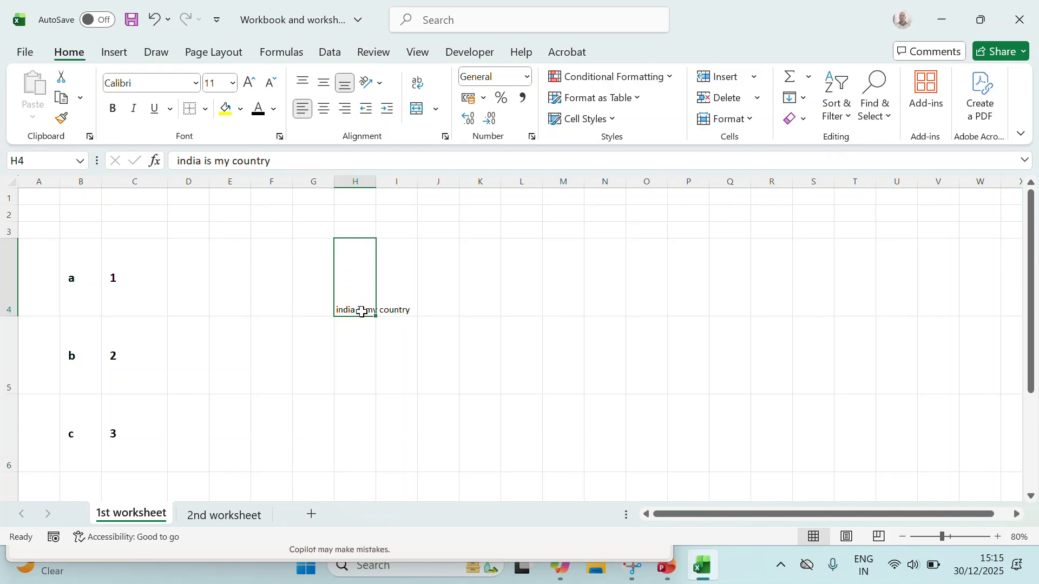
pyautogui.click(386, 112)
pyautogui.click(386, 112)
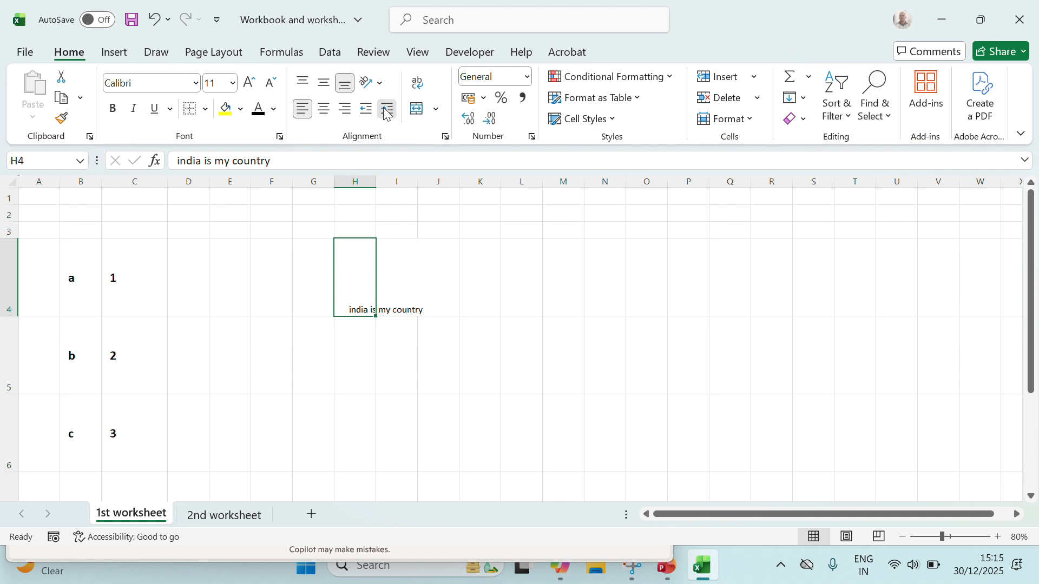
pyautogui.click(386, 112)
pyautogui.click(386, 112)
pyautogui.click(386, 113)
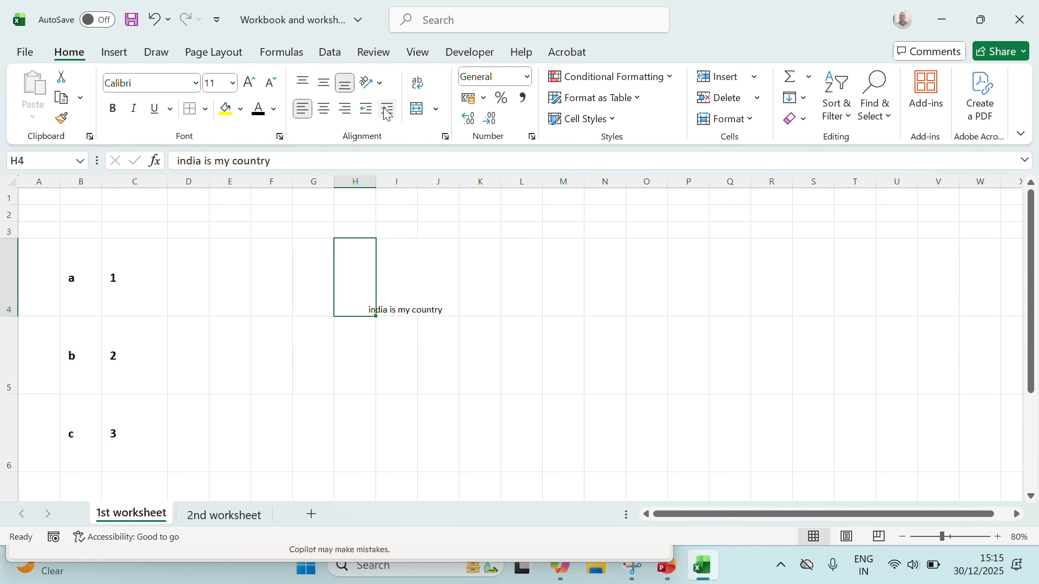
pyautogui.click(386, 113)
pyautogui.click(386, 113)
pyautogui.click(386, 112)
pyautogui.click(386, 113)
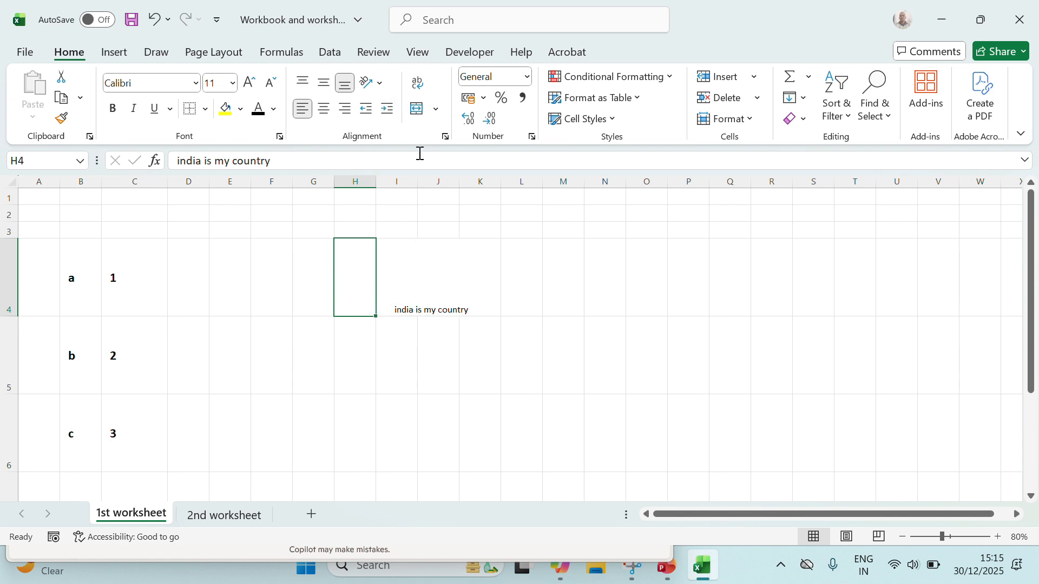
# Decrease the indent of cell H4 until its text is back at the cell's left edge.
pyautogui.click(369, 113)
pyautogui.click(368, 113)
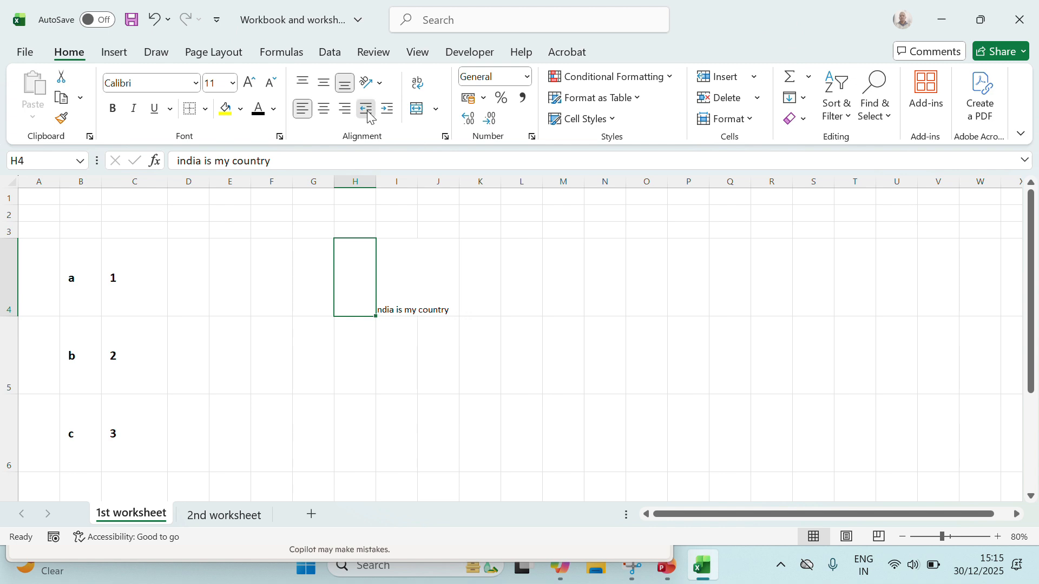
pyautogui.click(368, 112)
pyautogui.click(368, 113)
pyautogui.click(369, 112)
pyautogui.click(369, 112)
pyautogui.click(368, 112)
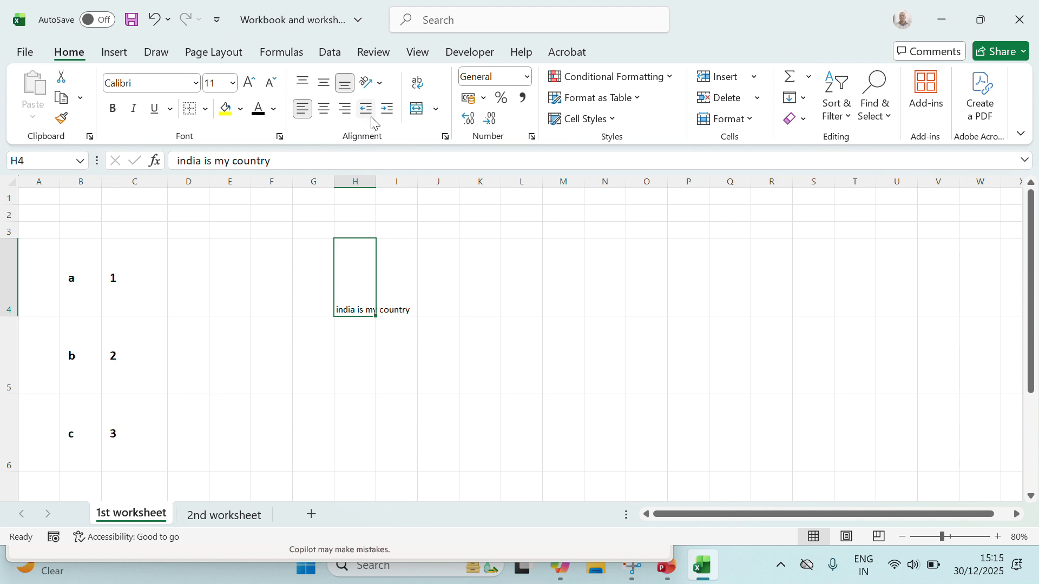
# Widen column H so the text fits inside cell H4, and select that cell.
pyautogui.moveTo(377, 182); pyautogui.dragTo(498, 185)
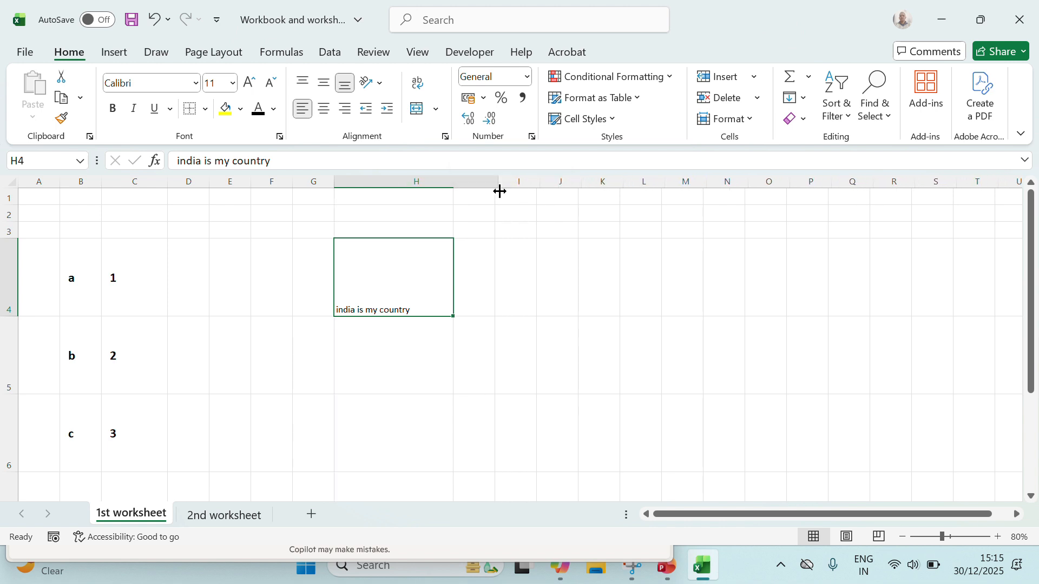
pyautogui.click(567, 236)
pyautogui.click(426, 270)
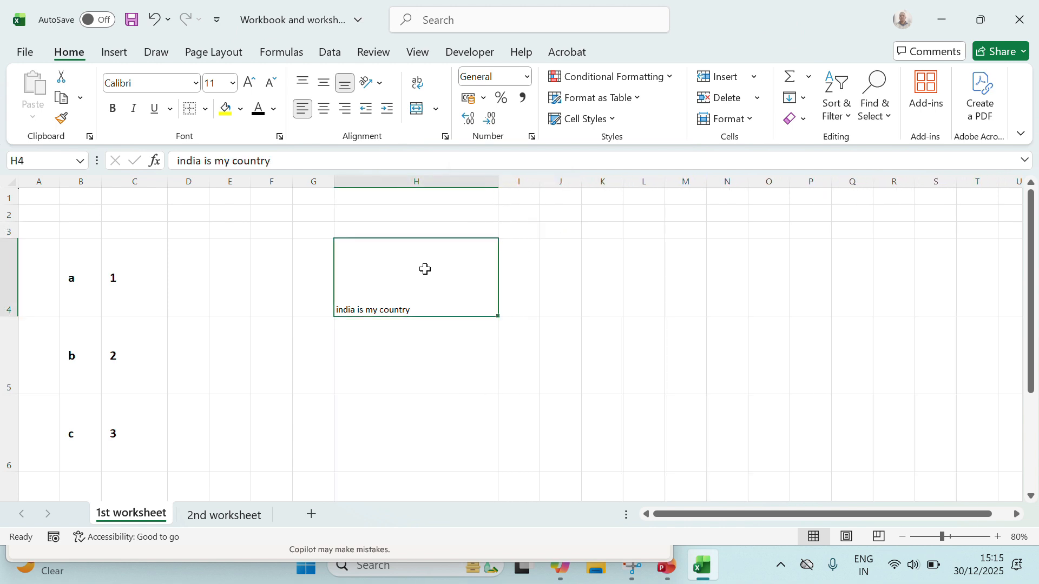
# Try the Angle Counterclockwise and Angle Clockwise orientations on the text in cell H4.
pyautogui.click(382, 88)
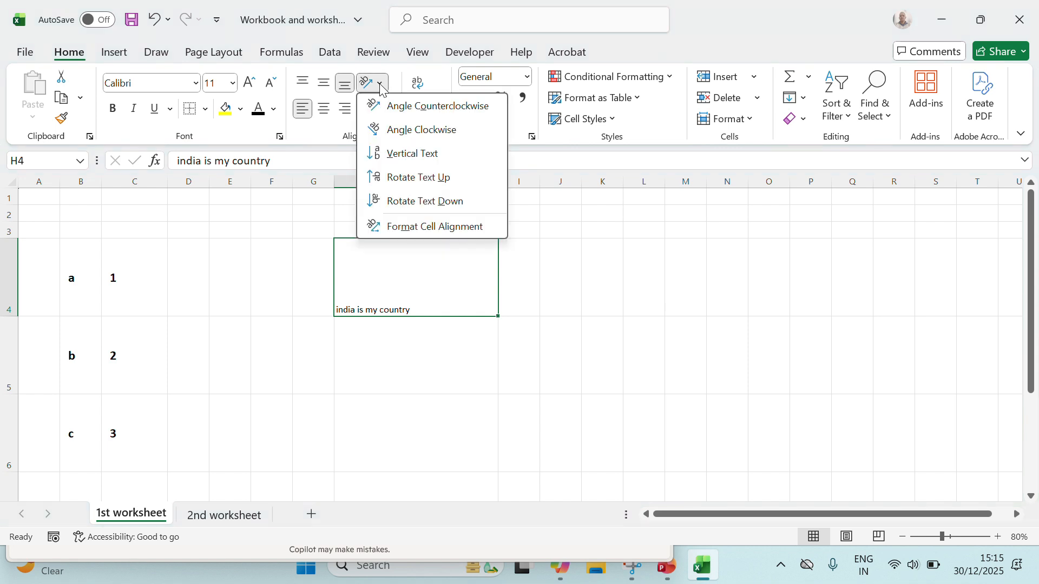
pyautogui.click(425, 110)
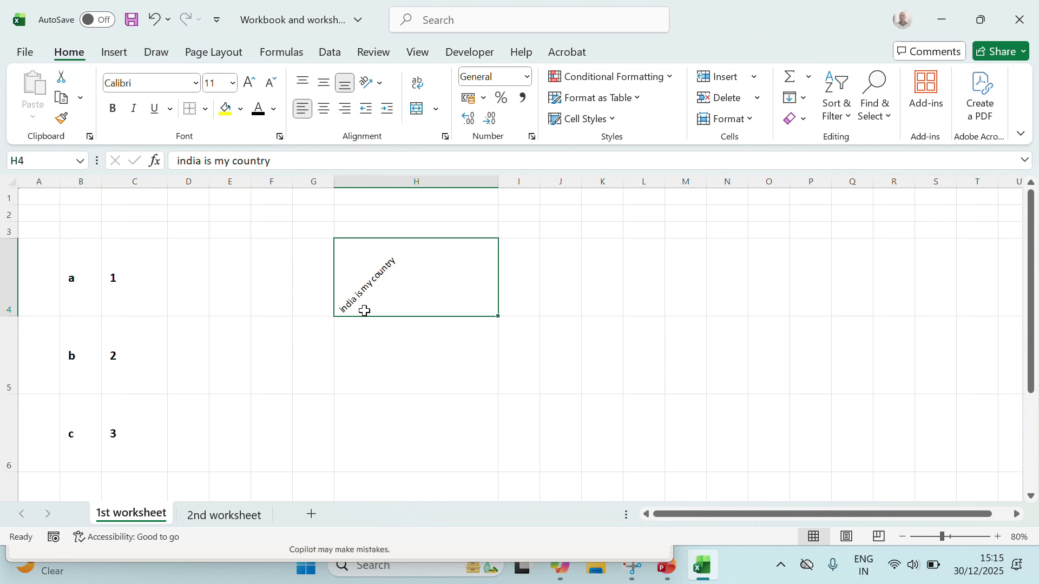
pyautogui.click(382, 85)
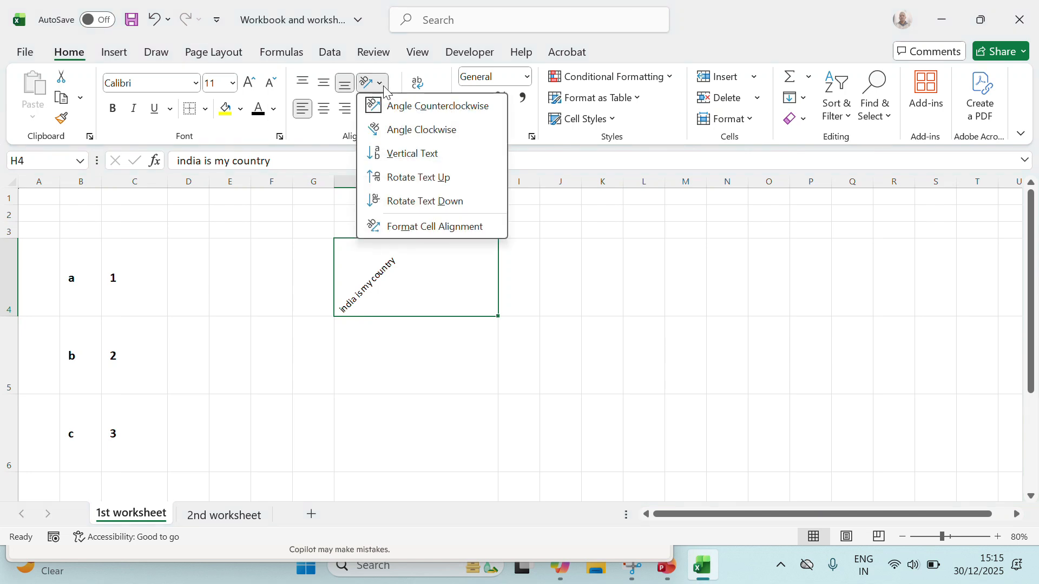
pyautogui.click(419, 131)
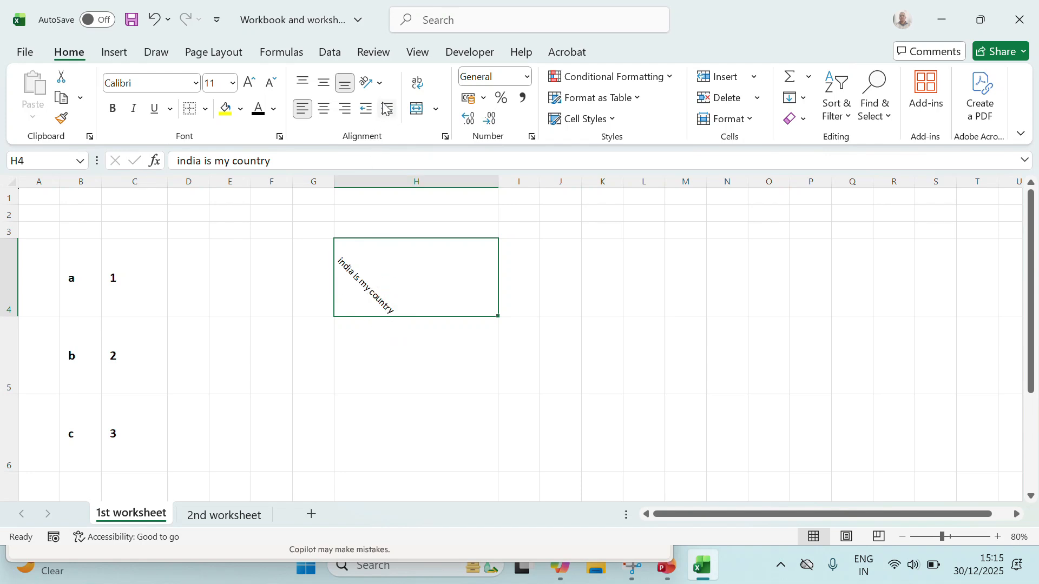
# Try the Vertical Text orientation on cell H4, and set its orientation to Rotate Text Up.
pyautogui.click(380, 83)
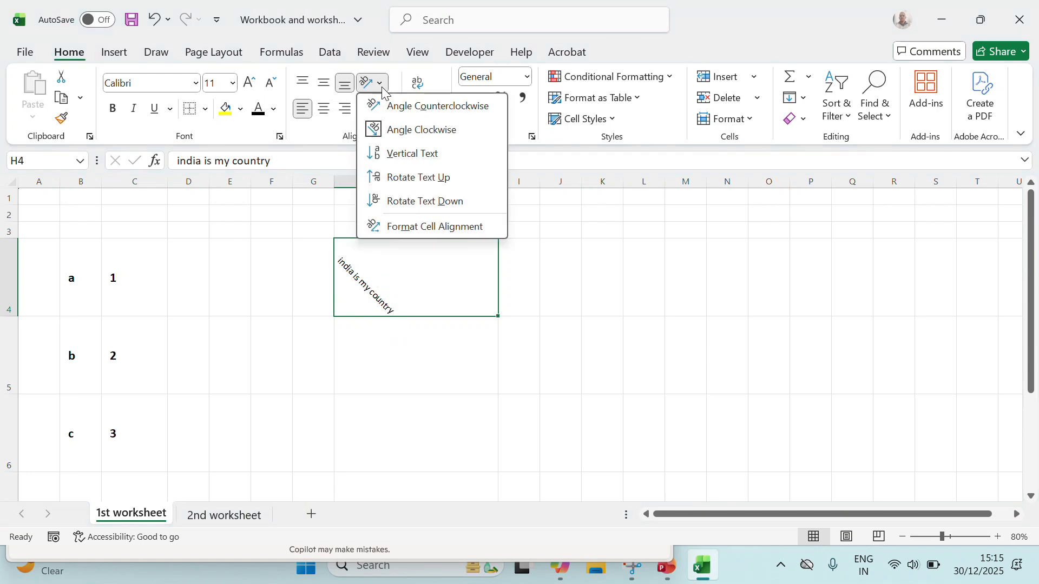
pyautogui.click(421, 155)
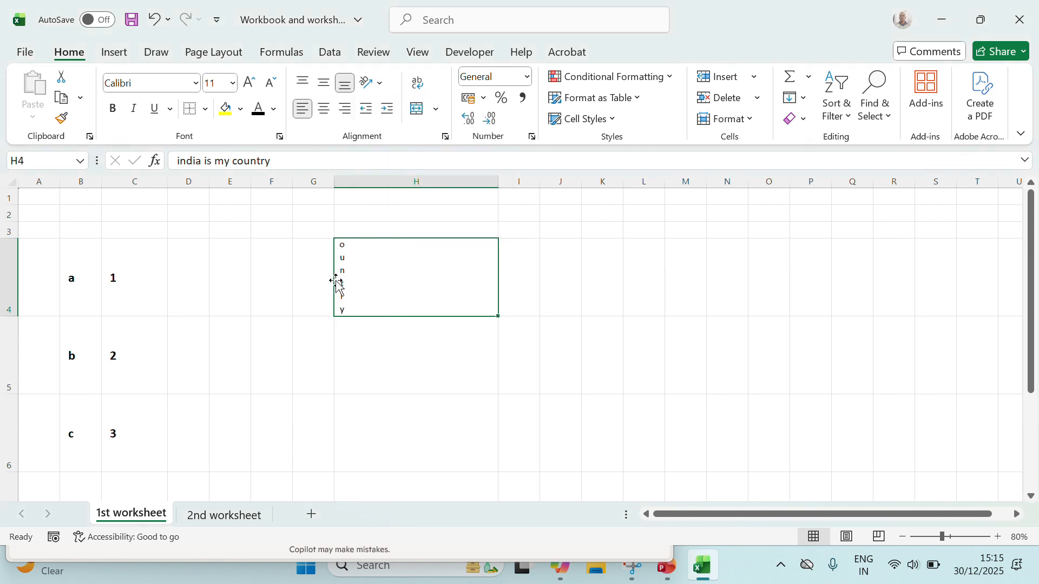
pyautogui.click(379, 88)
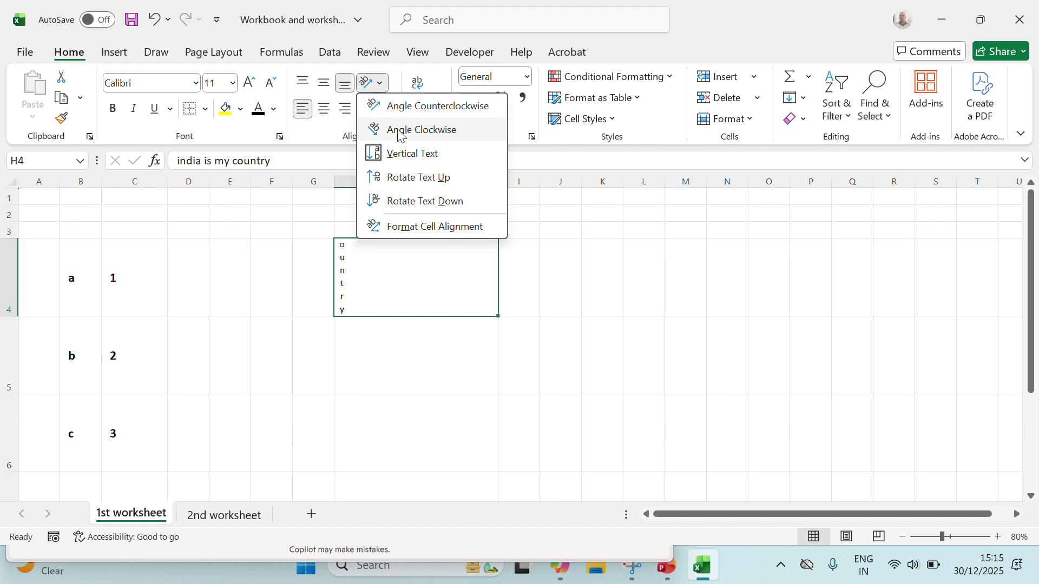
pyautogui.click(424, 180)
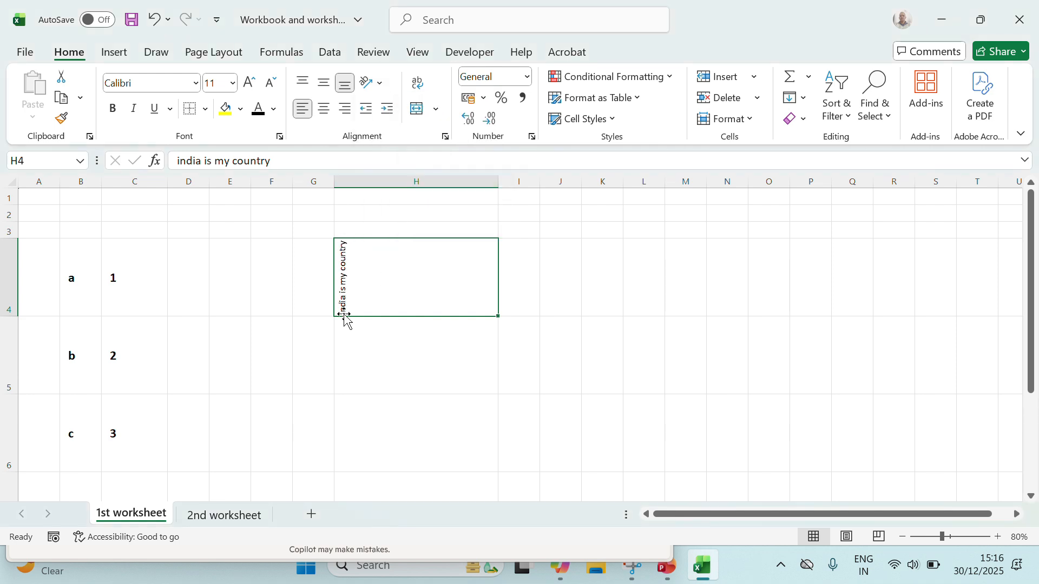
# Try the Rotate Text Down orientation on cell H4 and turn it off again so the text is horizontal.
pyautogui.click(383, 88)
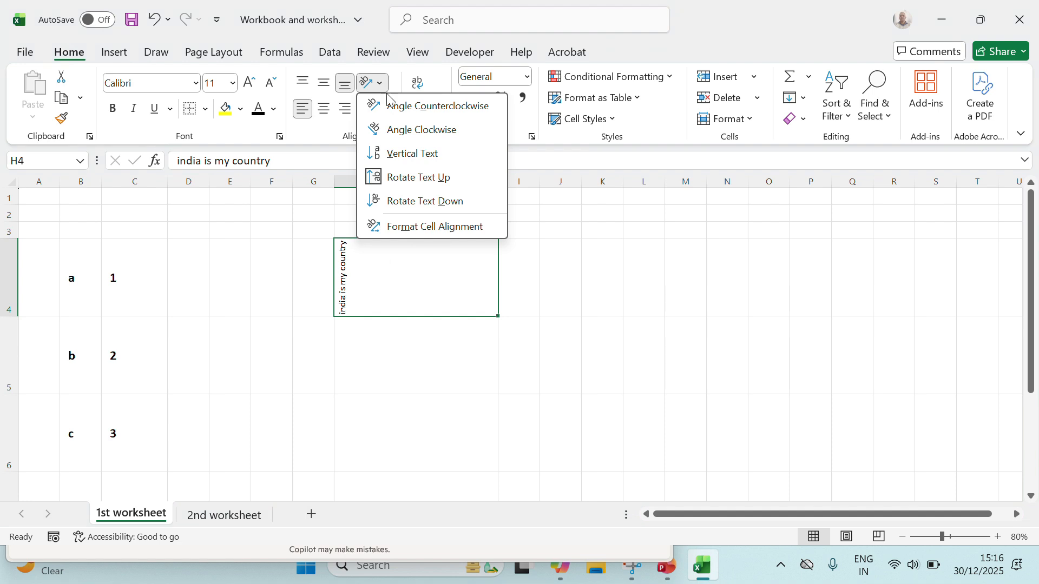
pyautogui.click(416, 201)
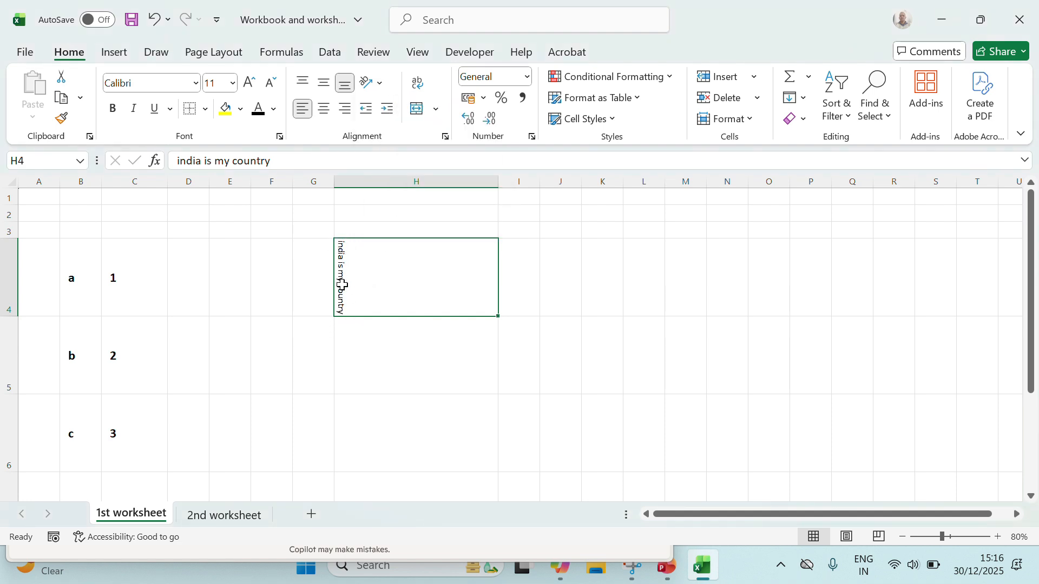
pyautogui.click(385, 91)
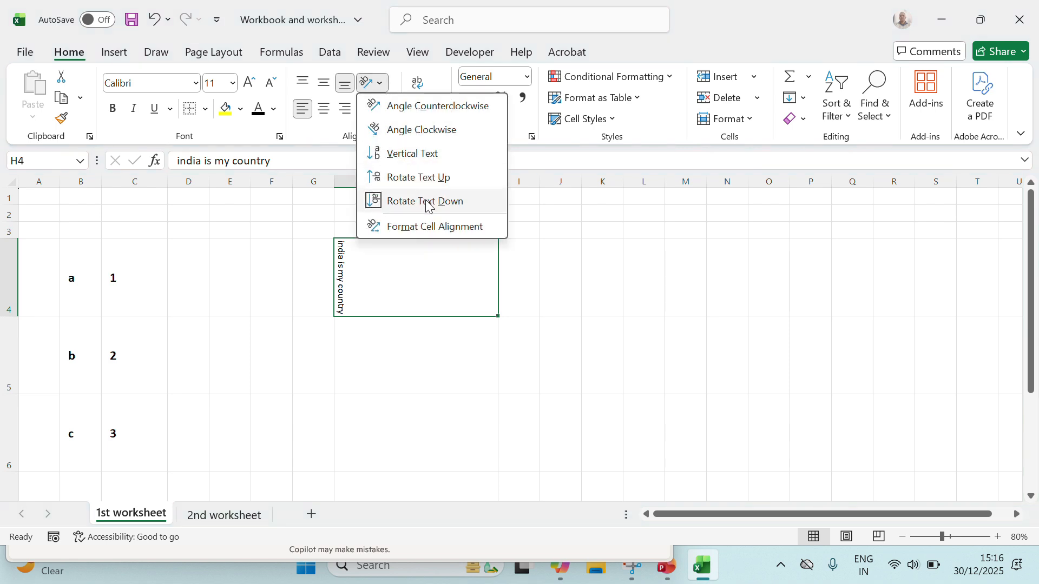
pyautogui.click(443, 207)
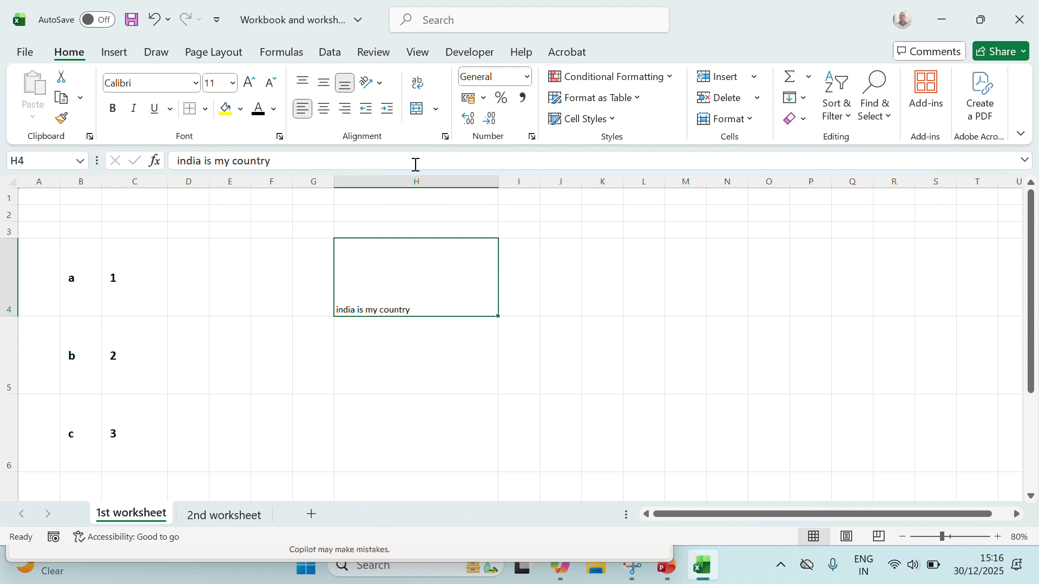
# Try a custom counterclockwise angle on cell H4's text by raising its orientation degrees in the cell alignment settings.
pyautogui.click(382, 86)
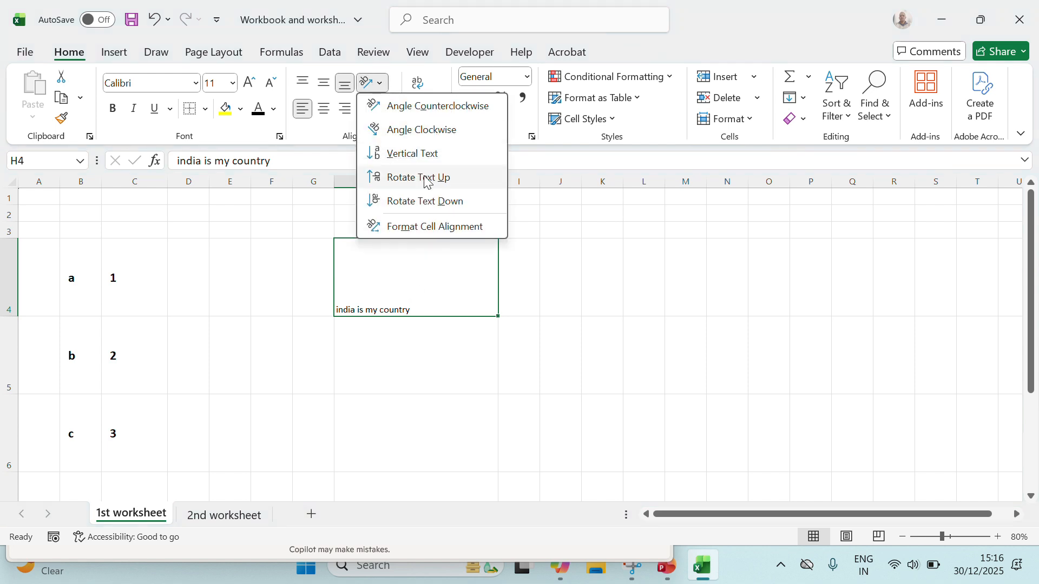
pyautogui.click(440, 227)
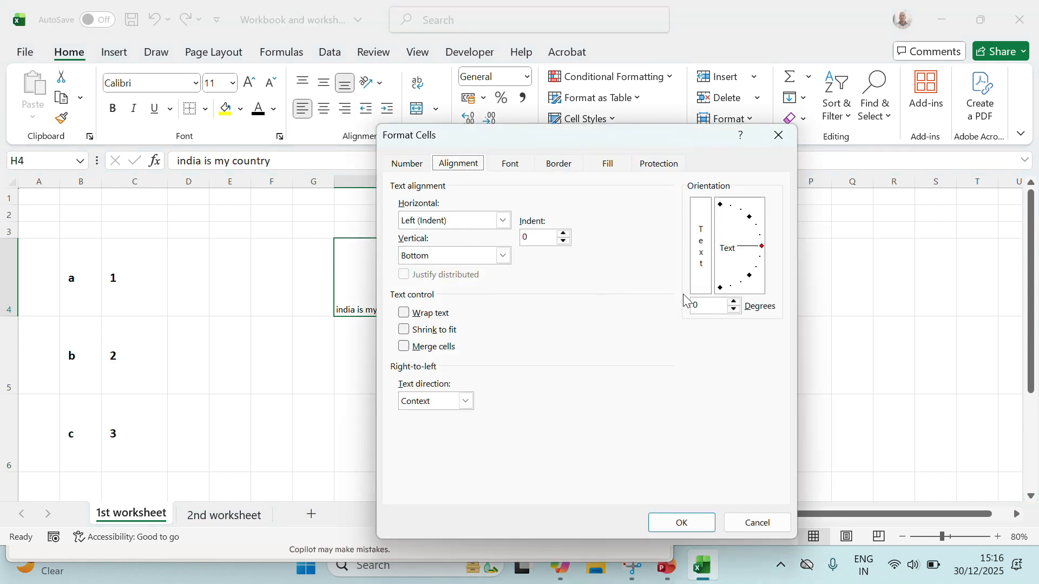
pyautogui.click(736, 304)
pyautogui.click(735, 302)
pyautogui.click(734, 302)
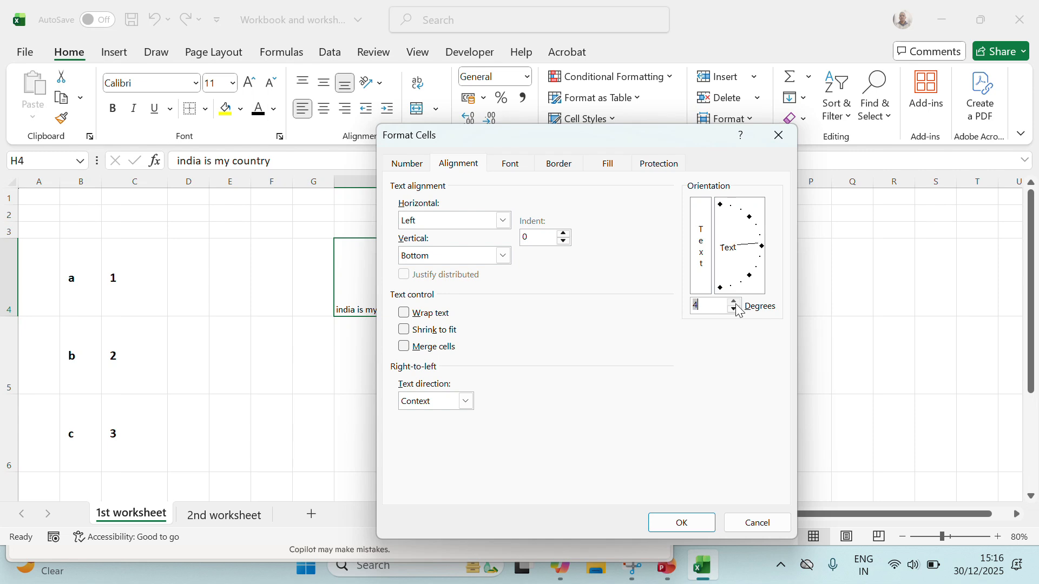
pyautogui.click(735, 302)
pyautogui.click(735, 302)
pyautogui.click(735, 302)
pyautogui.click(734, 302)
pyautogui.click(734, 302)
pyautogui.click(734, 302)
pyautogui.click(735, 302)
pyautogui.click(735, 302)
pyautogui.click(734, 302)
pyautogui.click(734, 302)
pyautogui.click(735, 302)
pyautogui.click(734, 302)
pyautogui.click(734, 302)
pyautogui.click(735, 302)
pyautogui.click(734, 302)
pyautogui.click(735, 304)
pyautogui.click(735, 303)
pyautogui.click(735, 304)
pyautogui.click(735, 304)
pyautogui.click(697, 520)
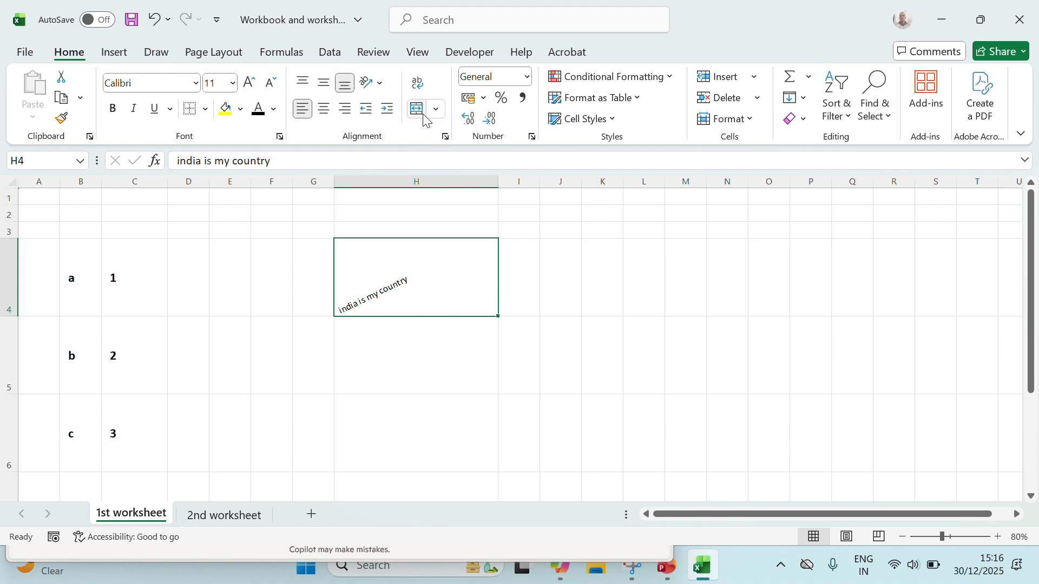
# Switch cell H4's text orientation to Rotate Text Down, to Rotate Text Up, and back to Rotate Text Down.
pyautogui.click(385, 86)
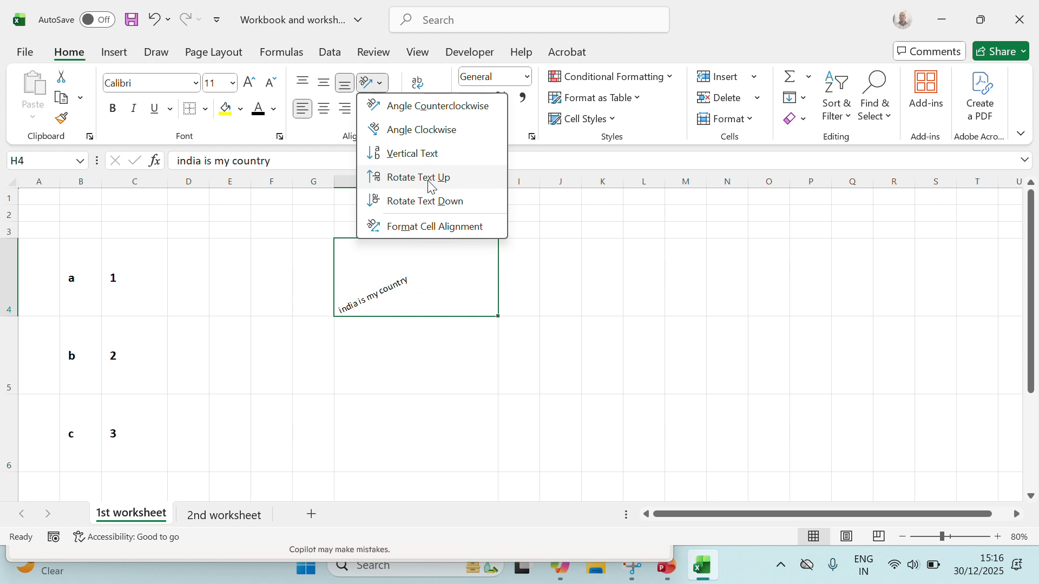
pyautogui.click(452, 209)
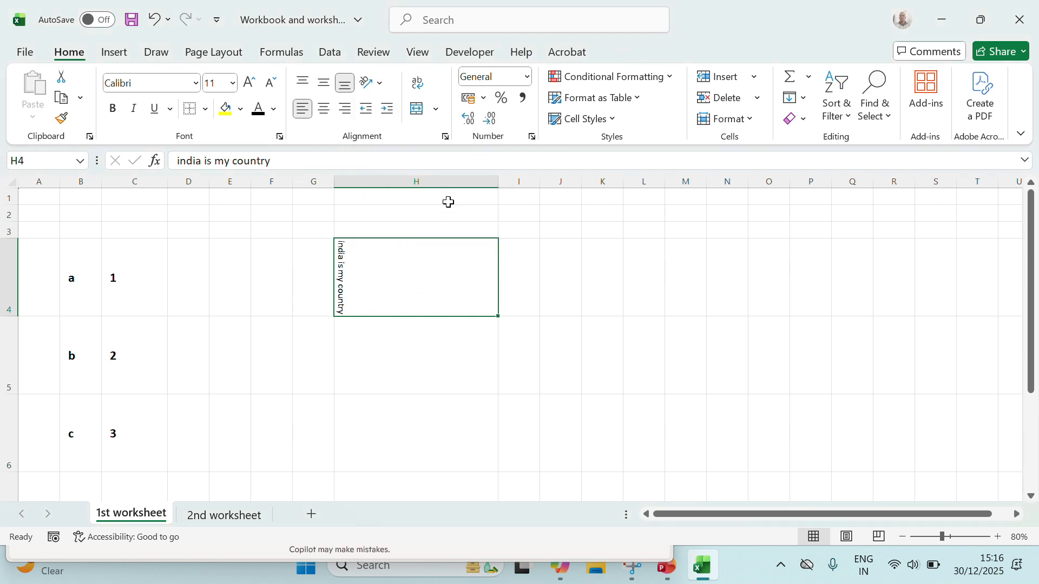
pyautogui.click(375, 83)
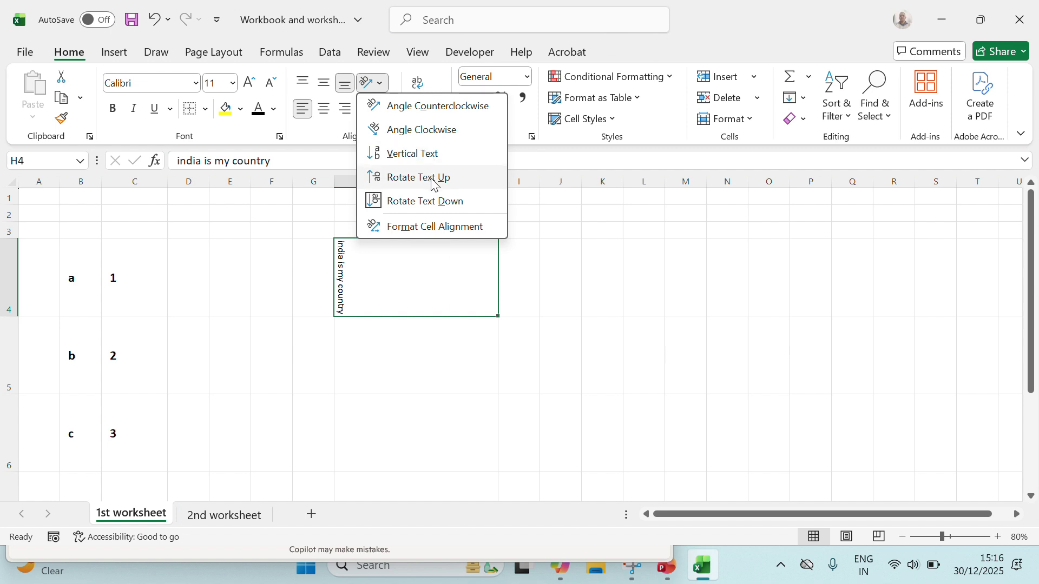
pyautogui.click(435, 181)
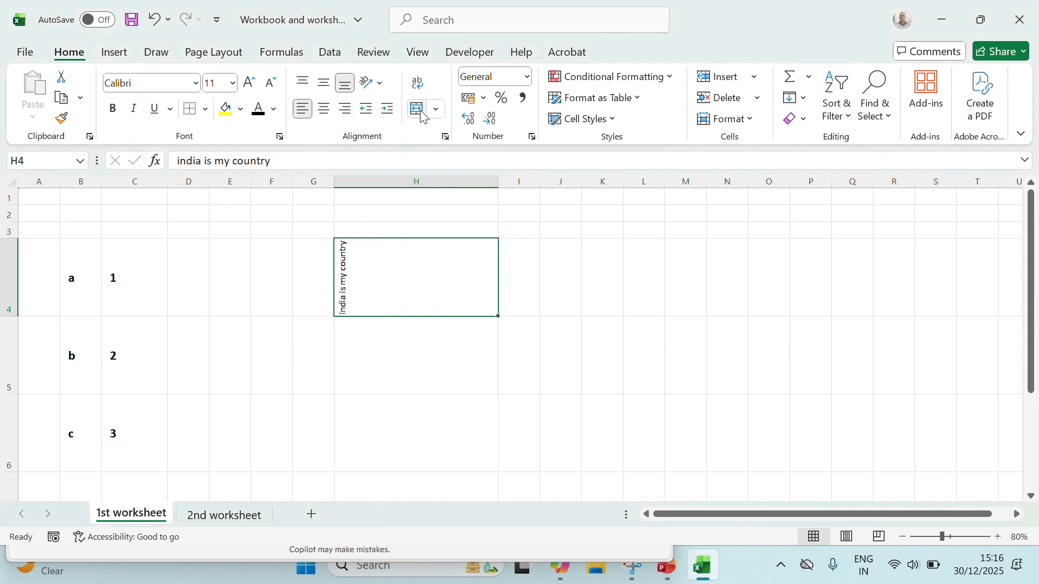
pyautogui.click(379, 90)
pyautogui.click(428, 201)
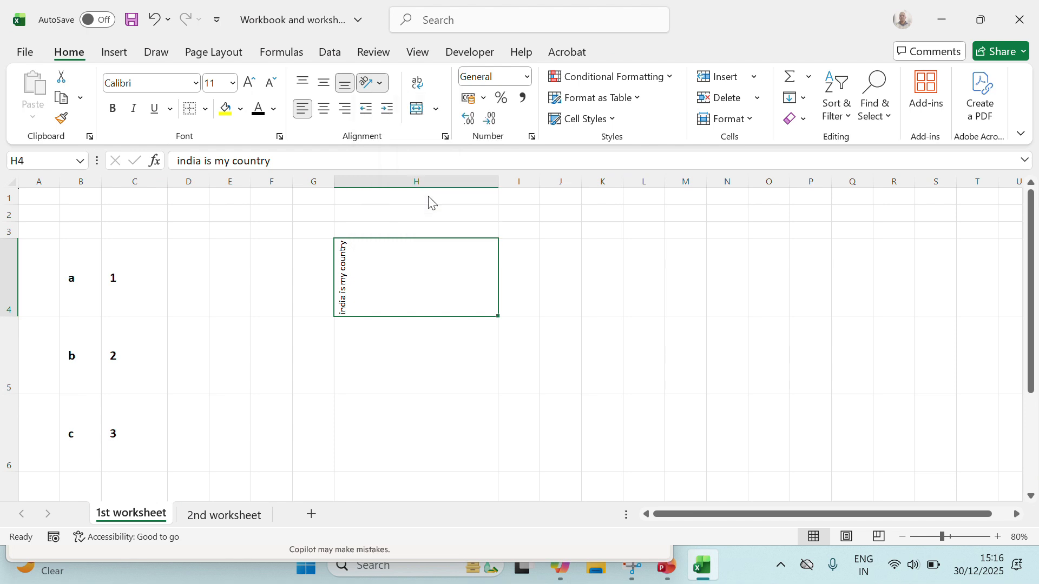
# Try the Vertical Text orientation on cell H4 and return its text to Rotate Text Down.
pyautogui.click(371, 83)
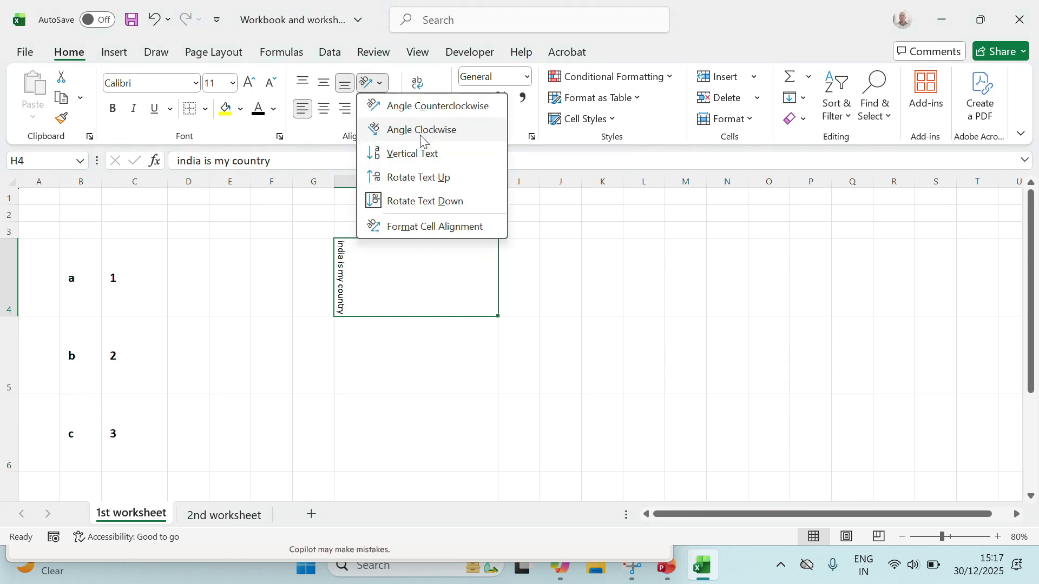
pyautogui.click(439, 154)
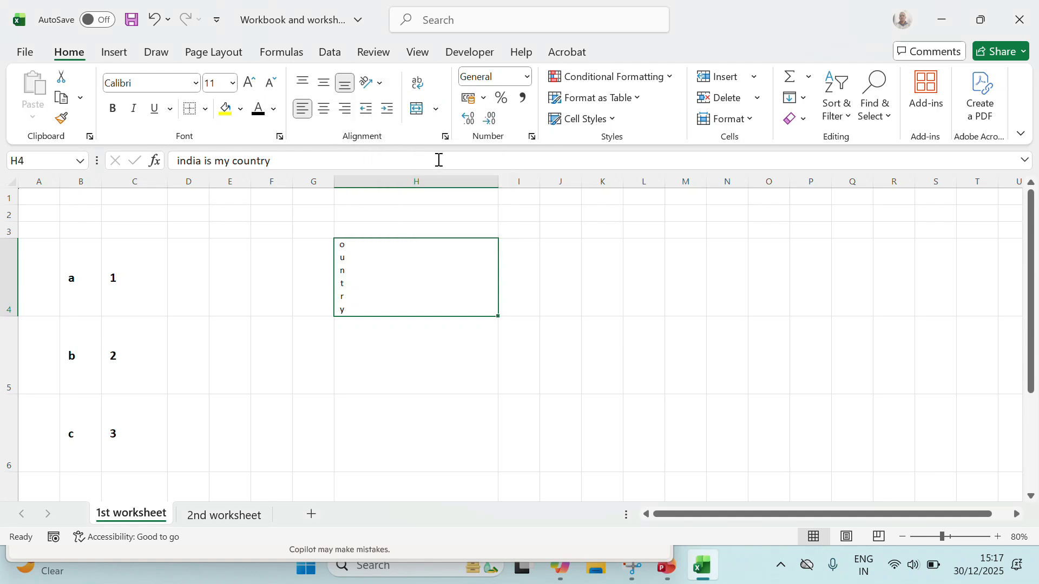
pyautogui.click(372, 82)
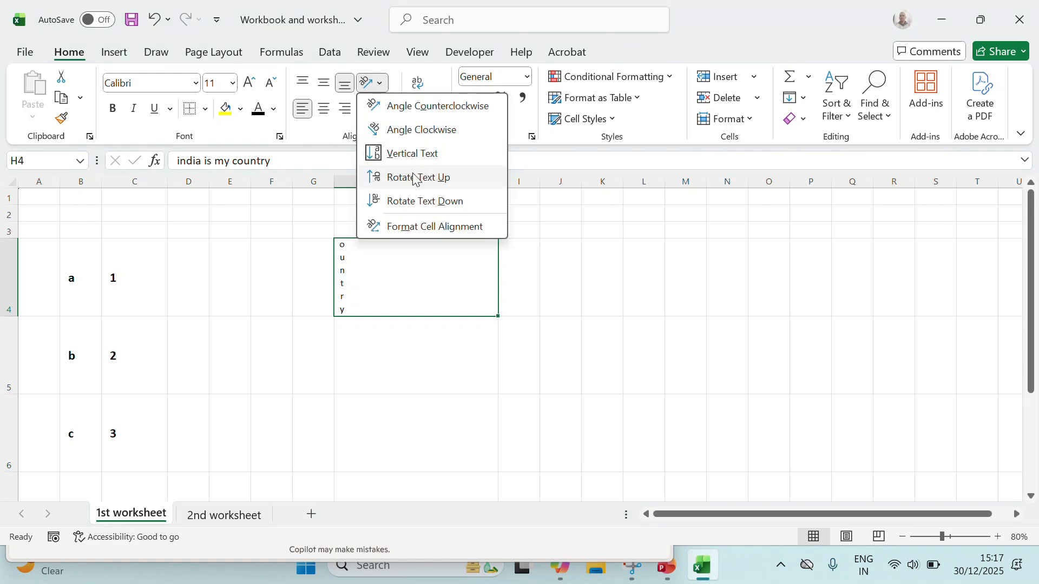
pyautogui.click(429, 204)
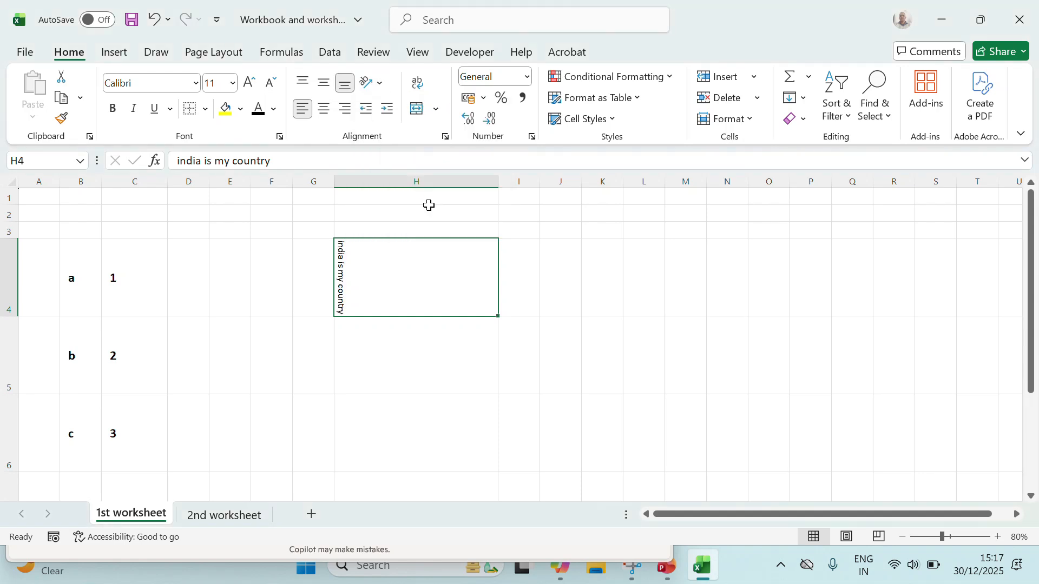
# Set cell H4's text orientation to 90 degrees in the cell alignment settings, and reopen those settings to check the angle.
pyautogui.click(380, 85)
pyautogui.click(415, 226)
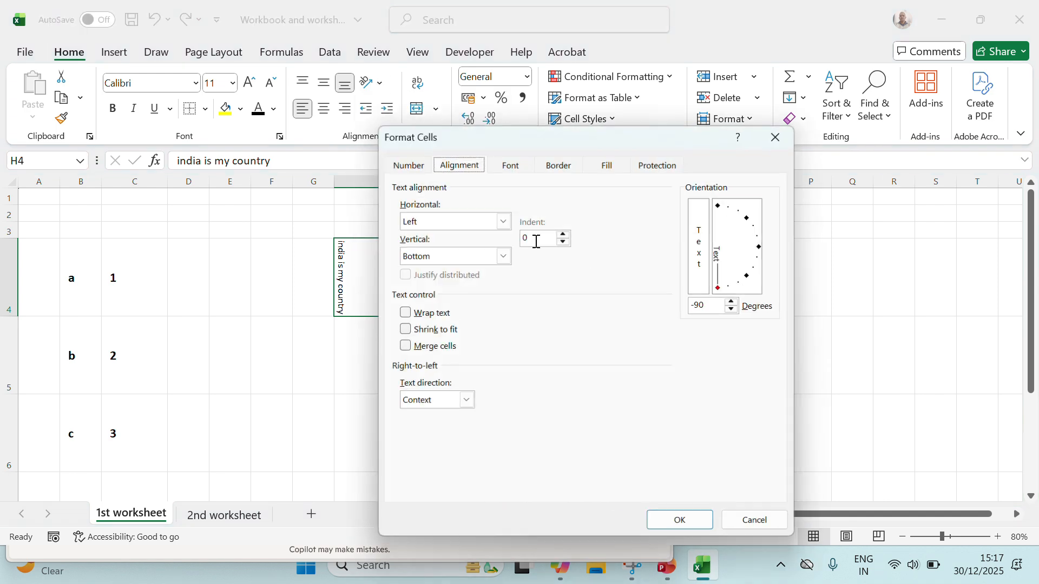
pyautogui.click(698, 307)
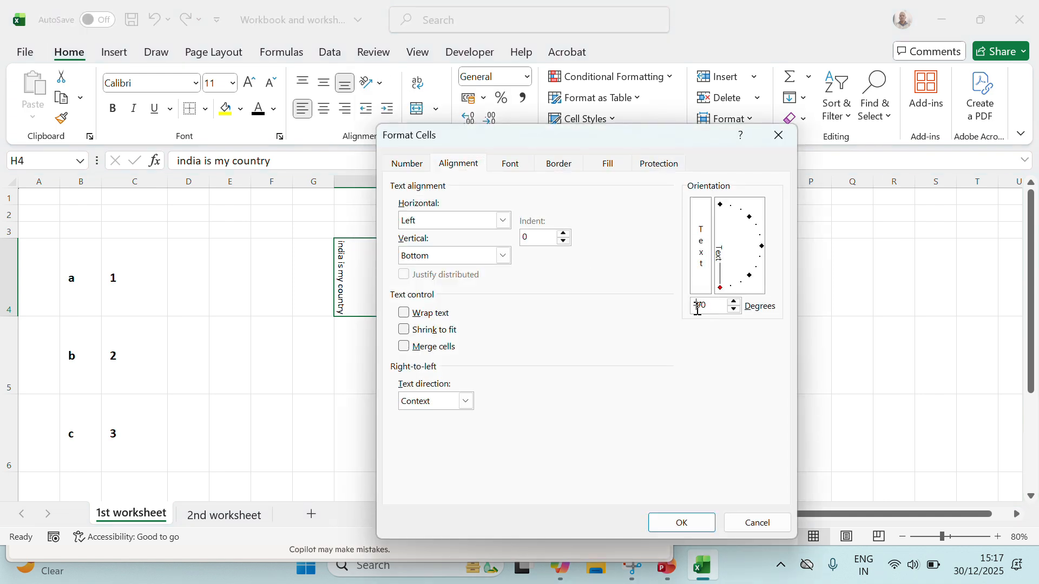
pyautogui.press('BackSpace')
pyautogui.click(691, 524)
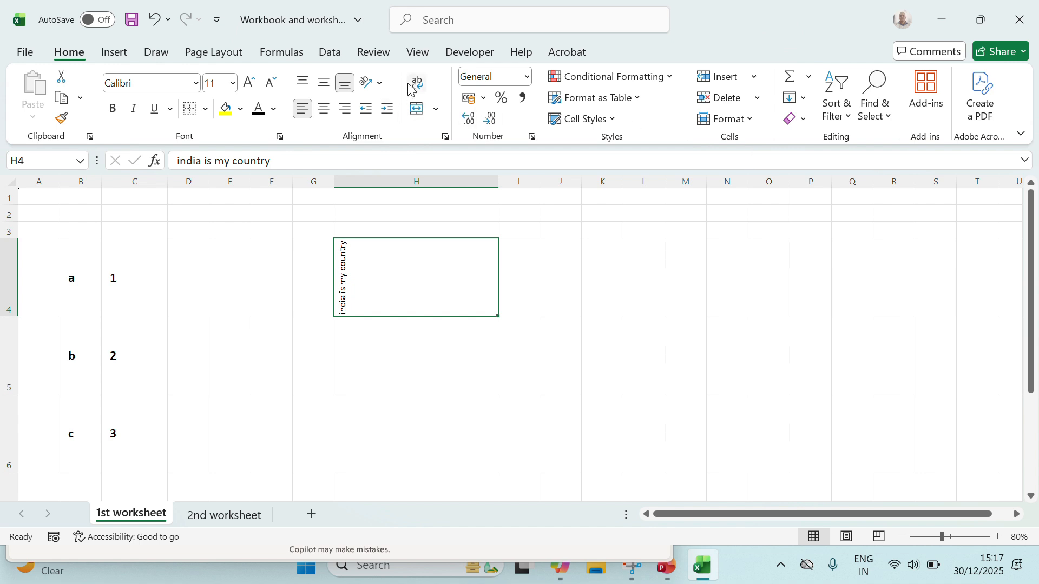
pyautogui.click(372, 83)
pyautogui.click(445, 229)
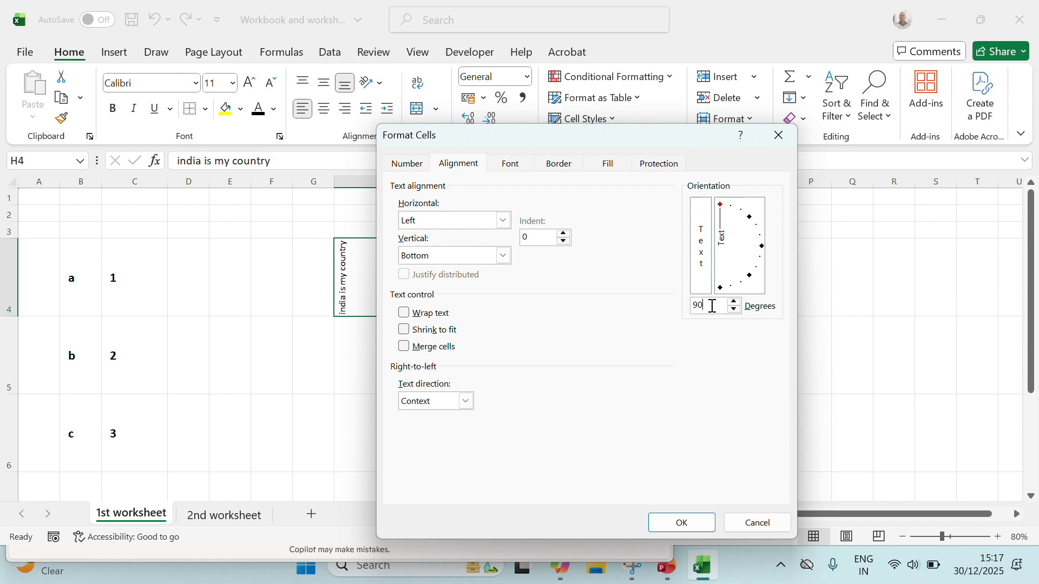
pyautogui.click(683, 523)
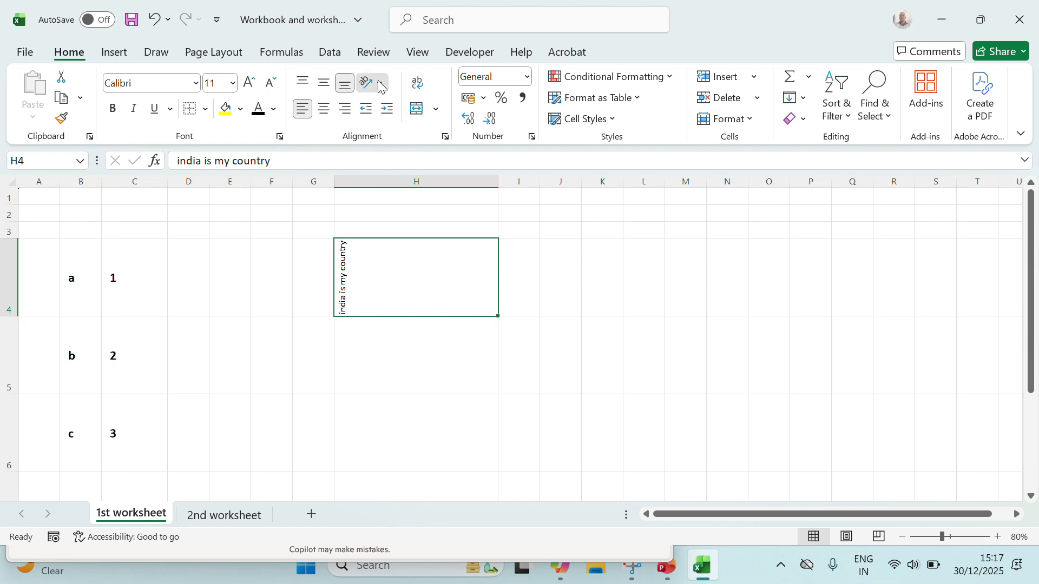
# Set the text orientation of cell H4 to 0 degrees in the cell alignment settings.
pyautogui.click(445, 137)
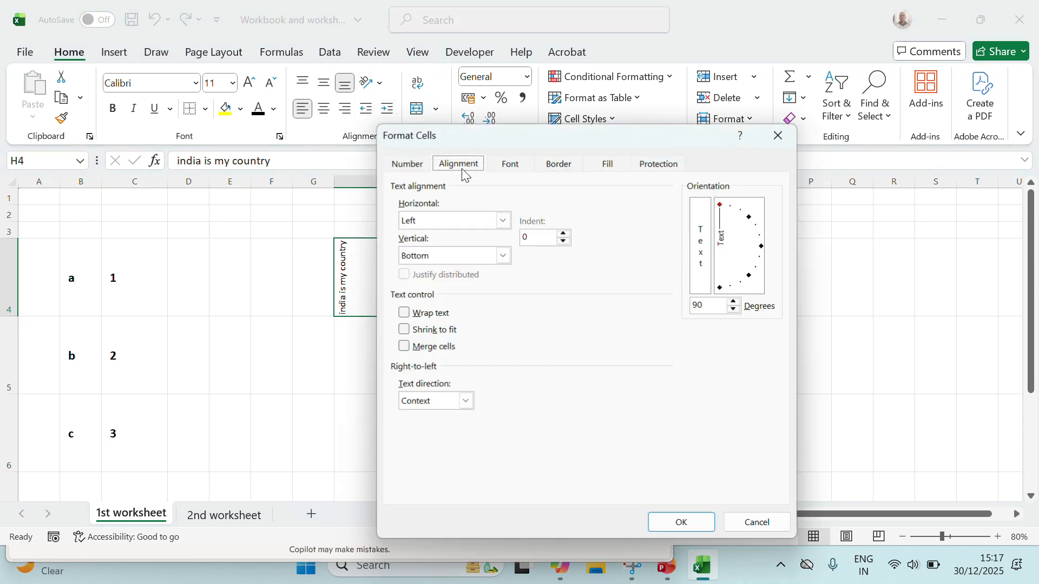
pyautogui.doubleClick(724, 310)
pyautogui.write('0')
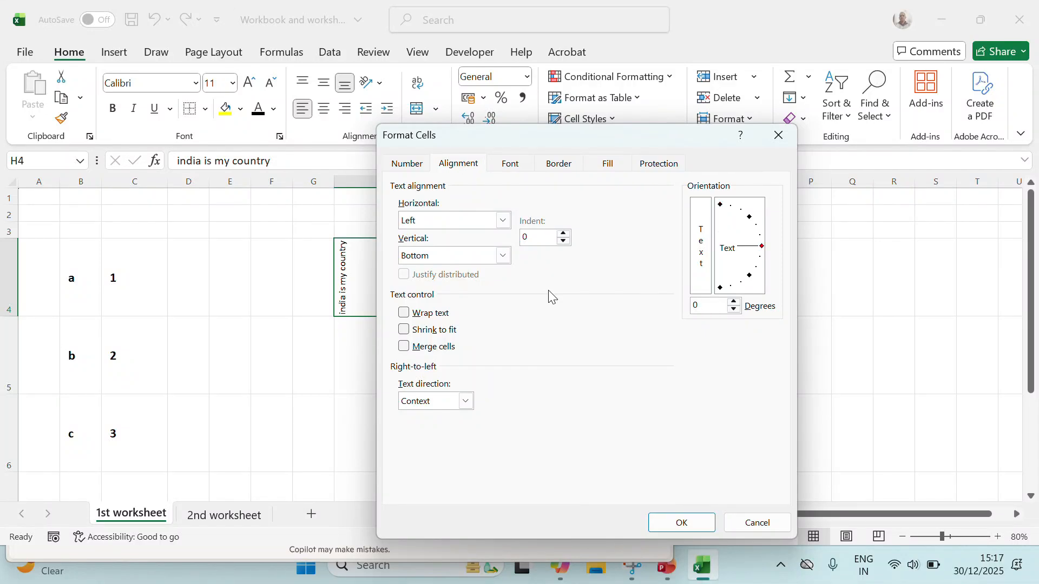
pyautogui.click(680, 523)
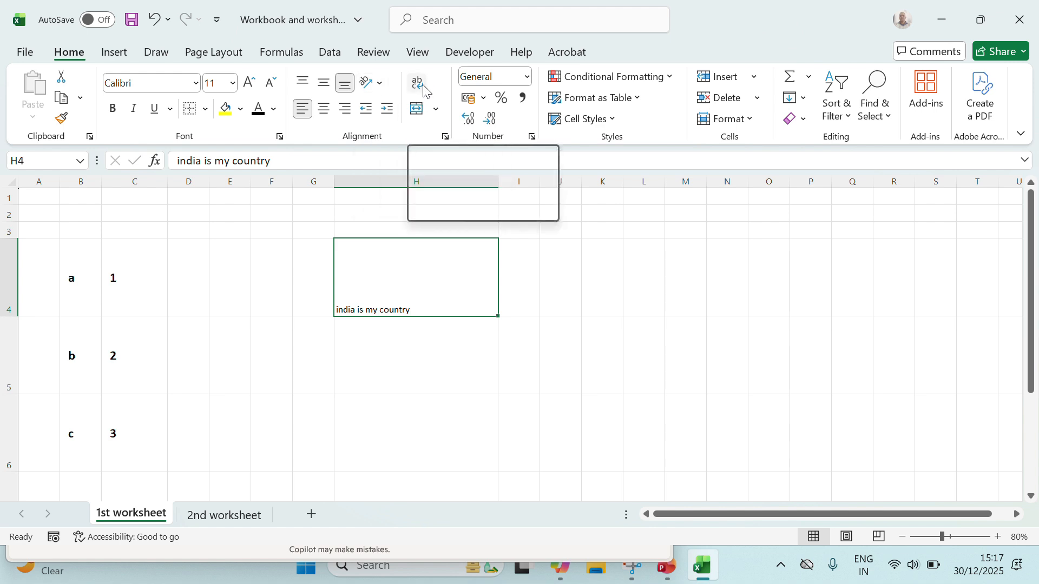
# Narrow column H until the text of cell H4 spills over into I4, and check both cells.
pyautogui.click(583, 318)
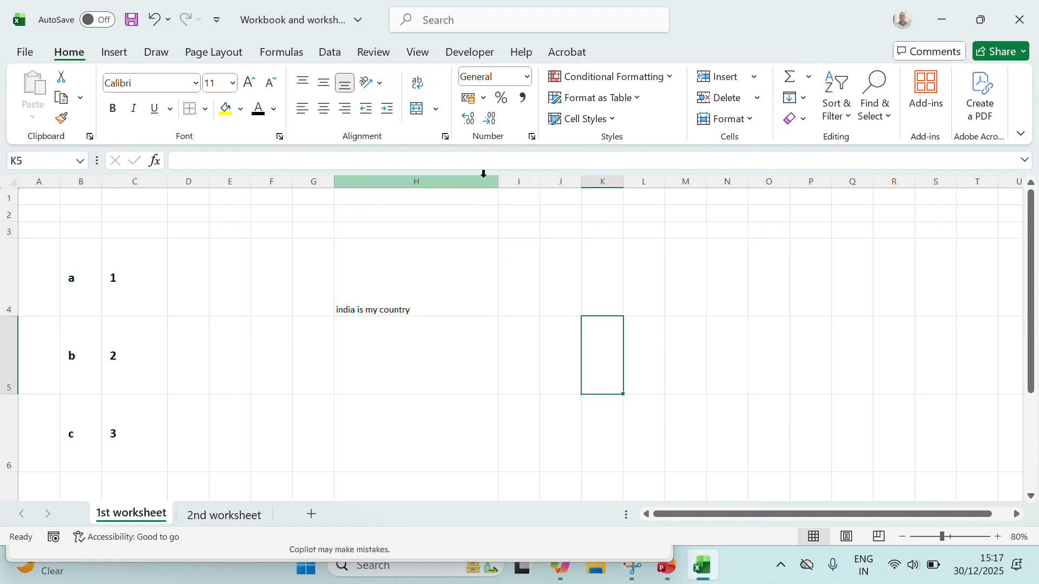
pyautogui.moveTo(499, 181); pyautogui.dragTo(363, 223)
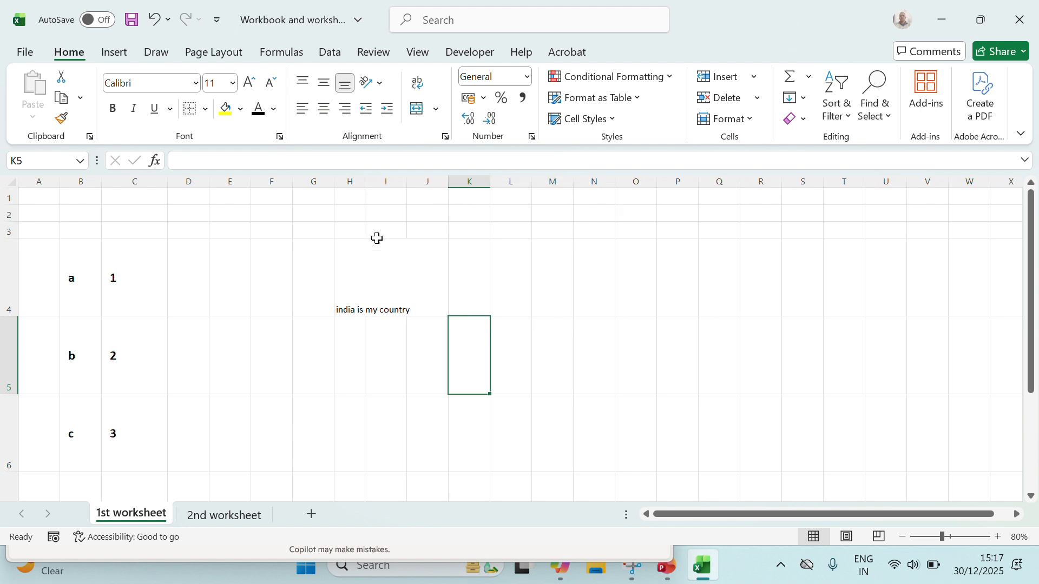
pyautogui.click(385, 264)
pyautogui.click(346, 282)
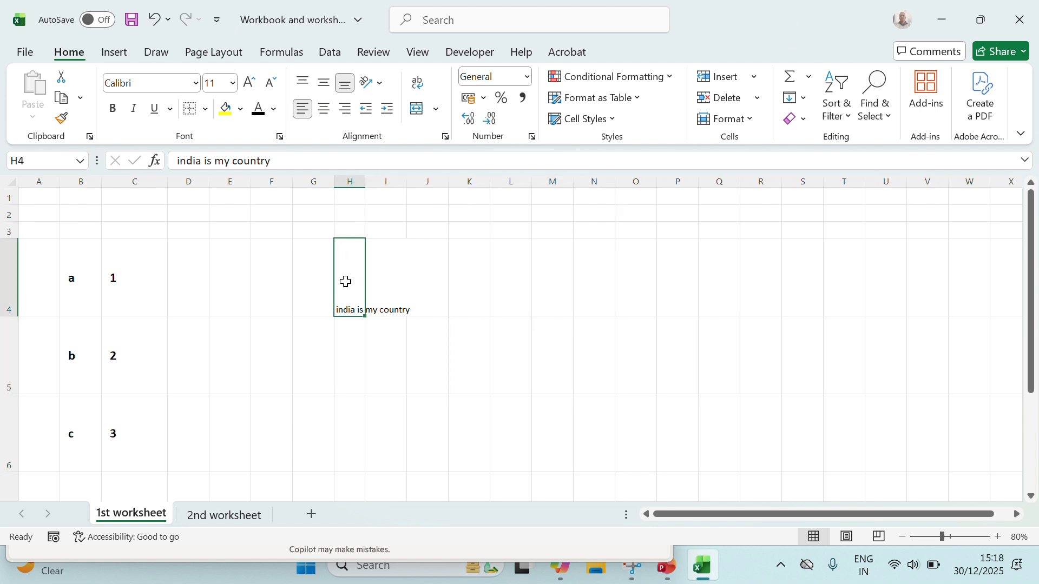
pyautogui.click(381, 299)
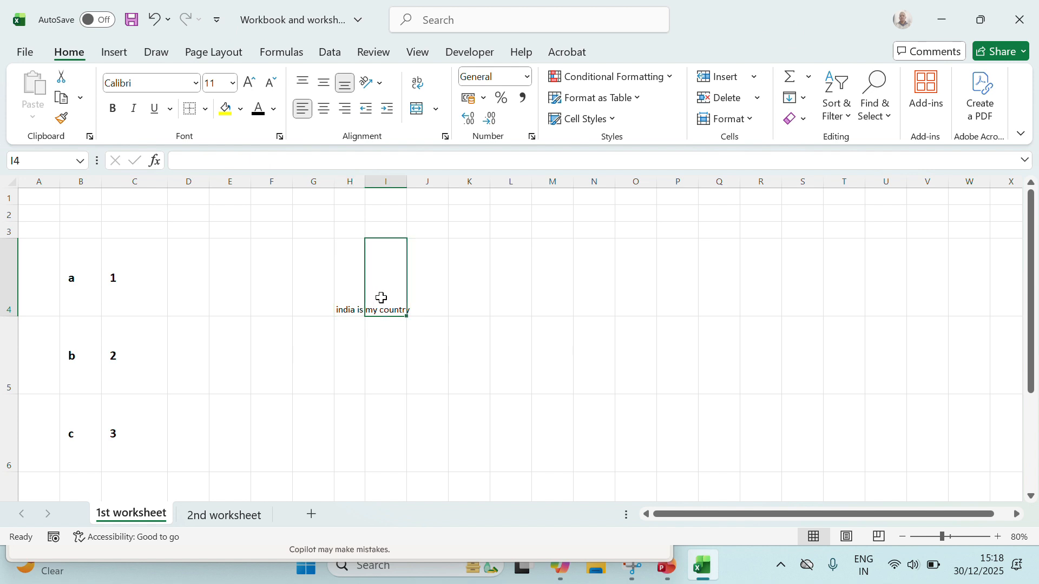
# Apply All Borders to cells H4 and I4.
pyautogui.moveTo(350, 260); pyautogui.dragTo(389, 288)
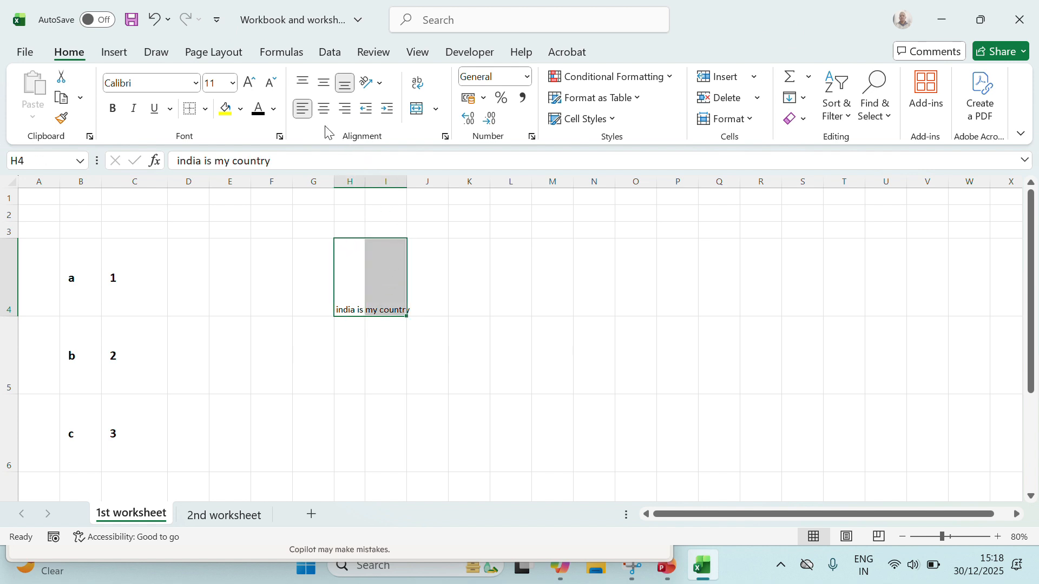
pyautogui.click(205, 109)
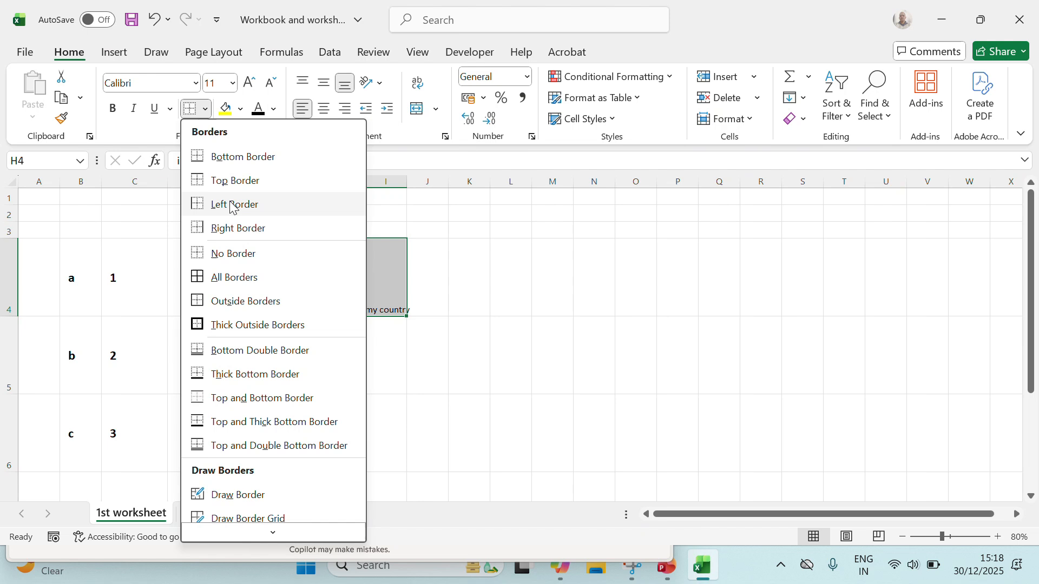
pyautogui.click(244, 276)
pyautogui.click(545, 327)
pyautogui.moveTo(352, 258); pyautogui.dragTo(367, 254)
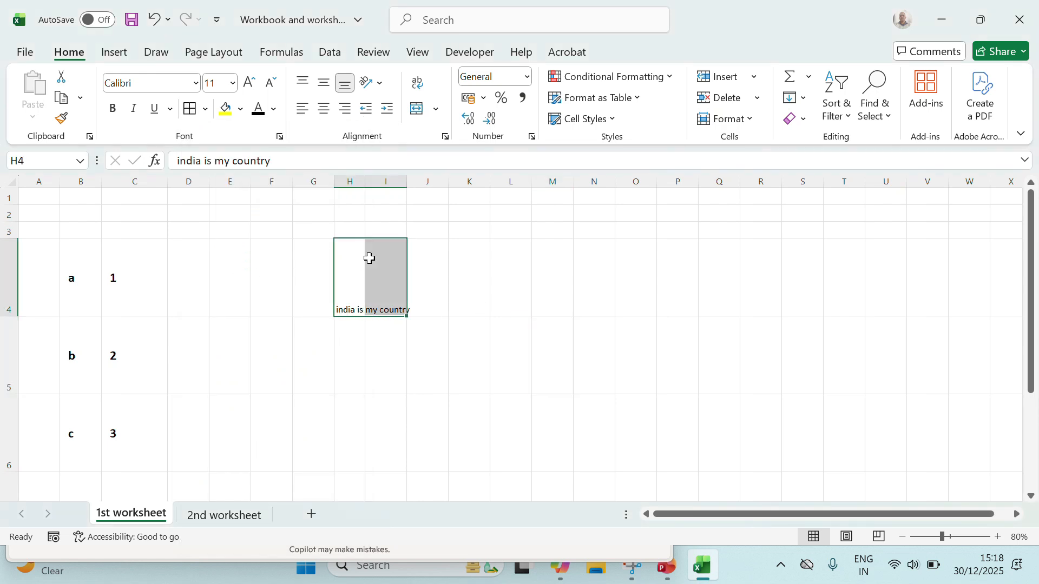
pyautogui.click(508, 323)
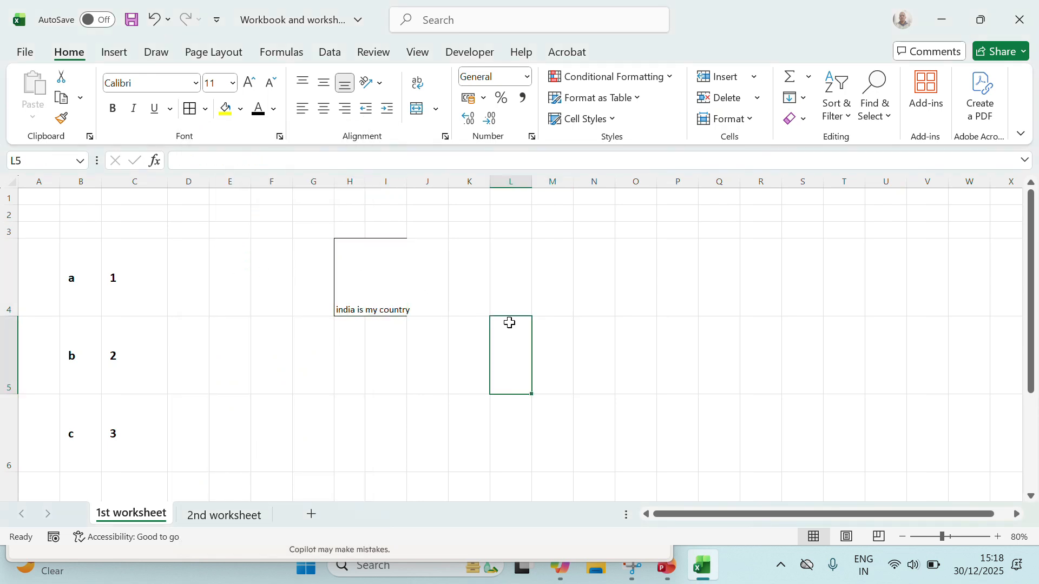
pyautogui.click(349, 297)
pyautogui.click(501, 304)
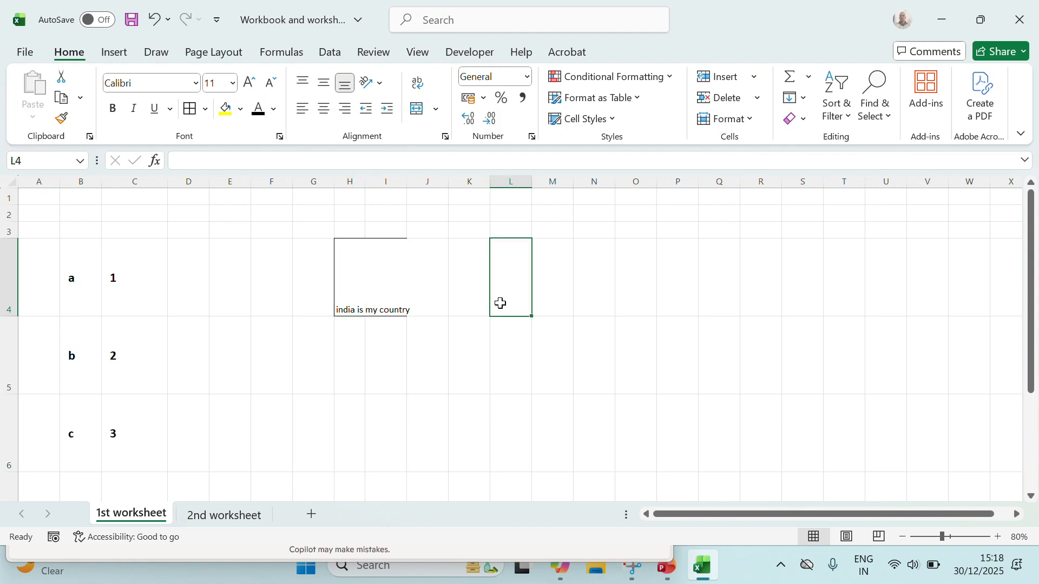
pyautogui.click(373, 293)
pyautogui.click(498, 322)
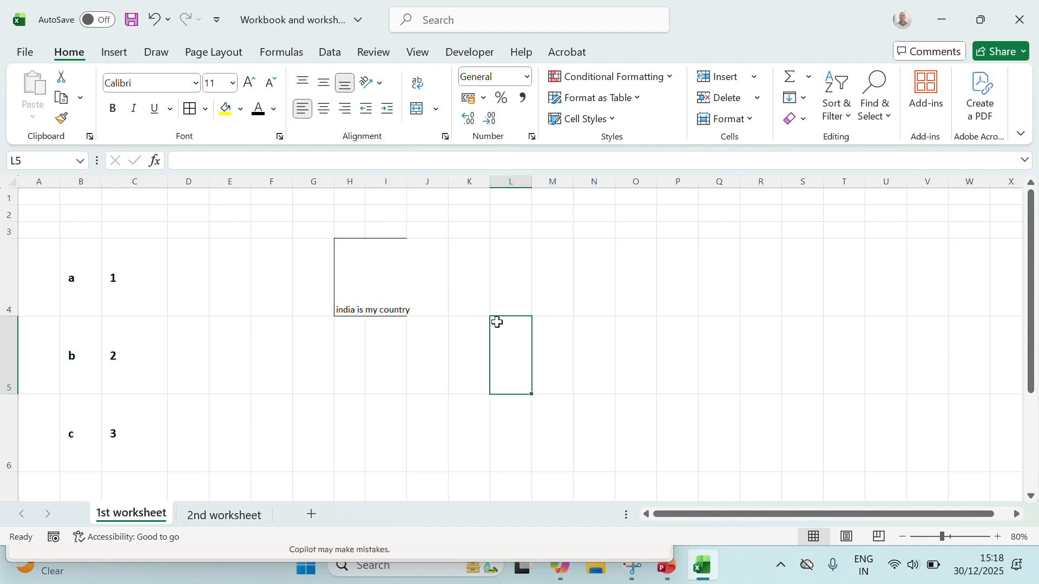
# Widen column H slightly and check how the text of H4 extends into cell I4.
pyautogui.moveTo(365, 182); pyautogui.dragTo(380, 183)
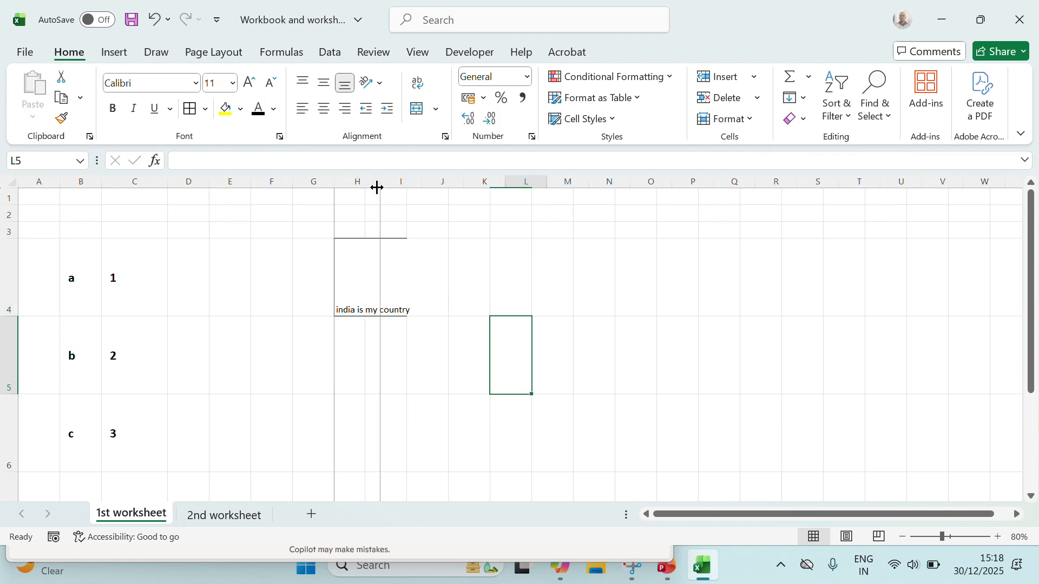
pyautogui.click(475, 305)
pyautogui.click(382, 298)
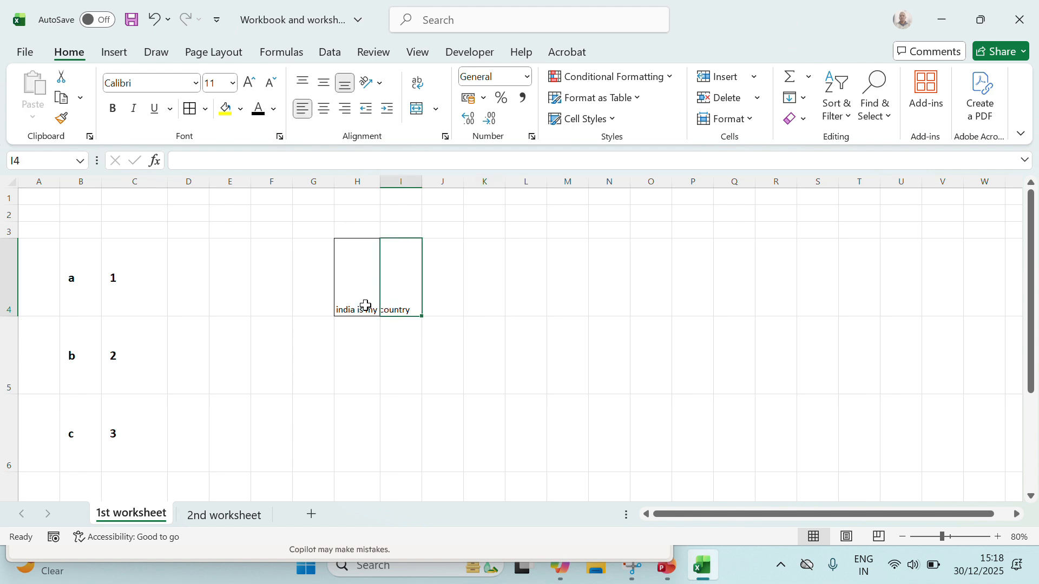
# Wrap the text of cell H4 within its column width.
pyautogui.click(354, 273)
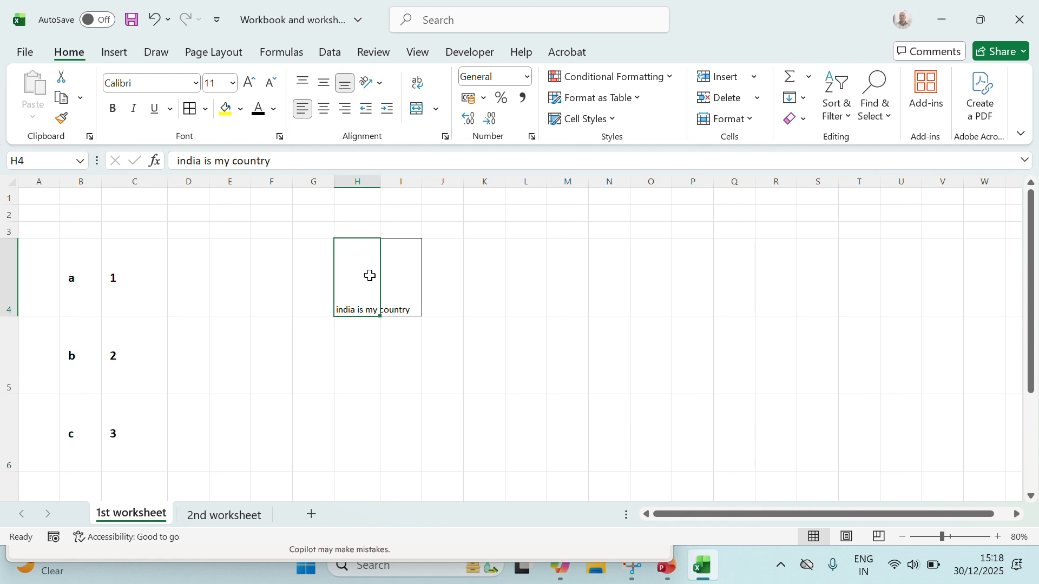
pyautogui.click(416, 86)
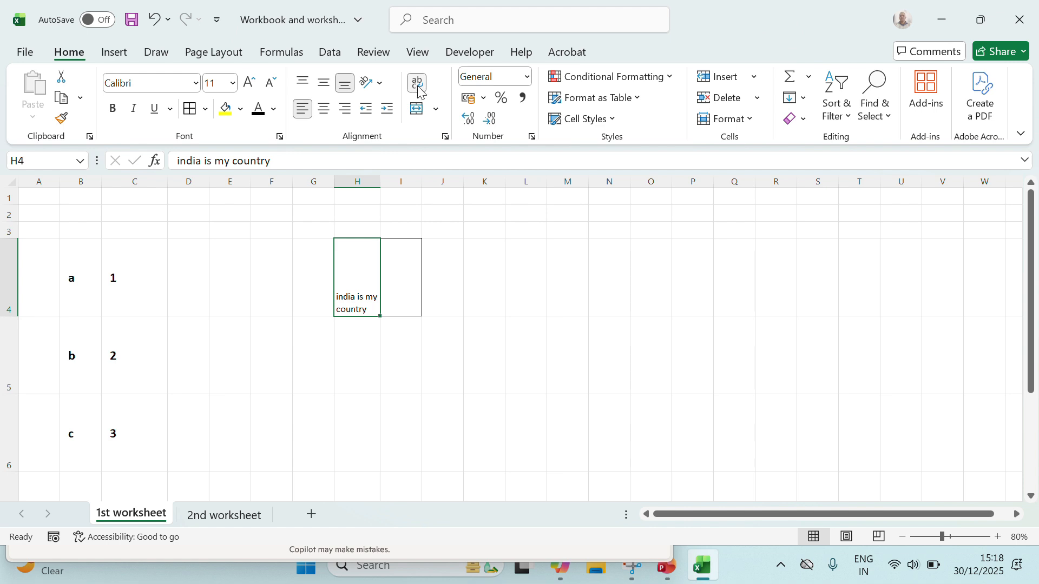
pyautogui.click(580, 388)
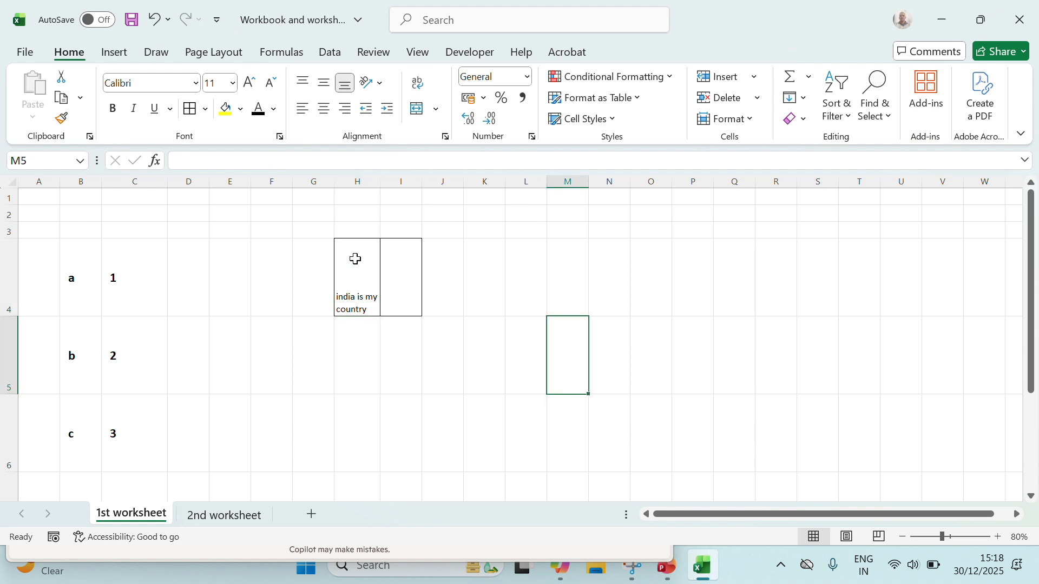
# Turn off text wrapping for cell H4.
pyautogui.click(362, 297)
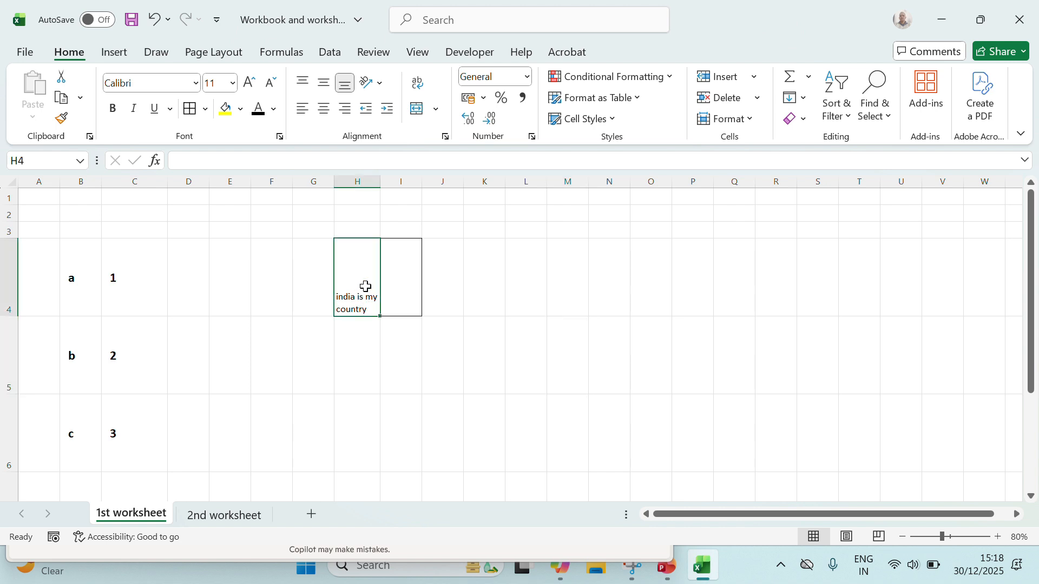
pyautogui.click(422, 89)
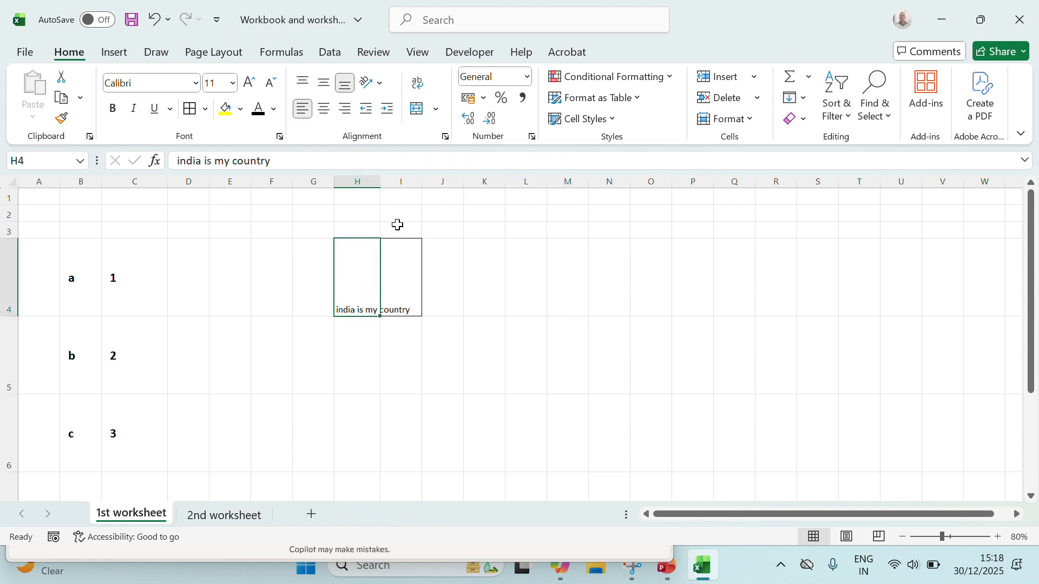
pyautogui.click(548, 320)
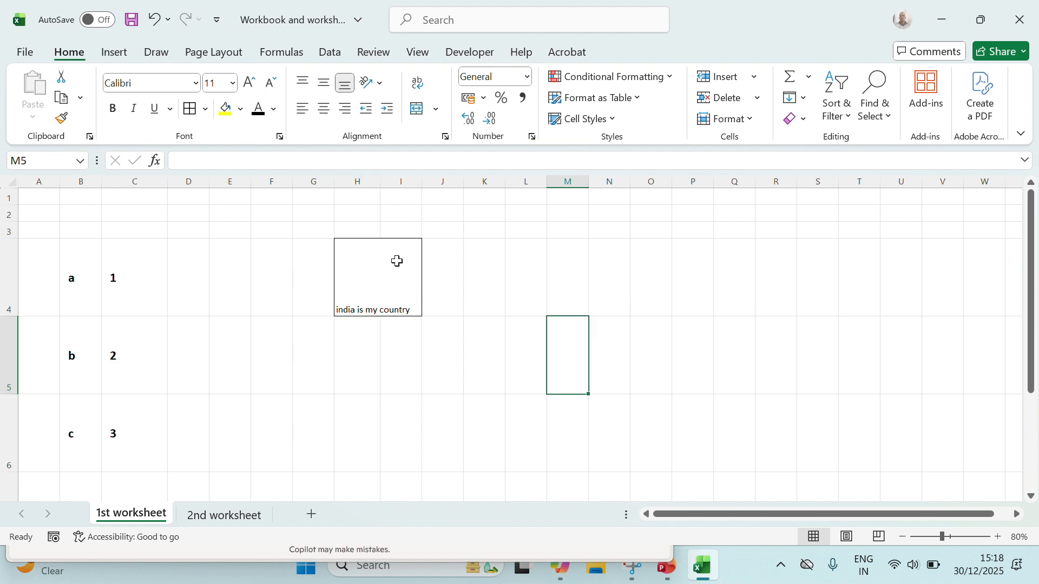
# Turn text wrapping back on for cell H4 and deselect the cell.
pyautogui.click(360, 279)
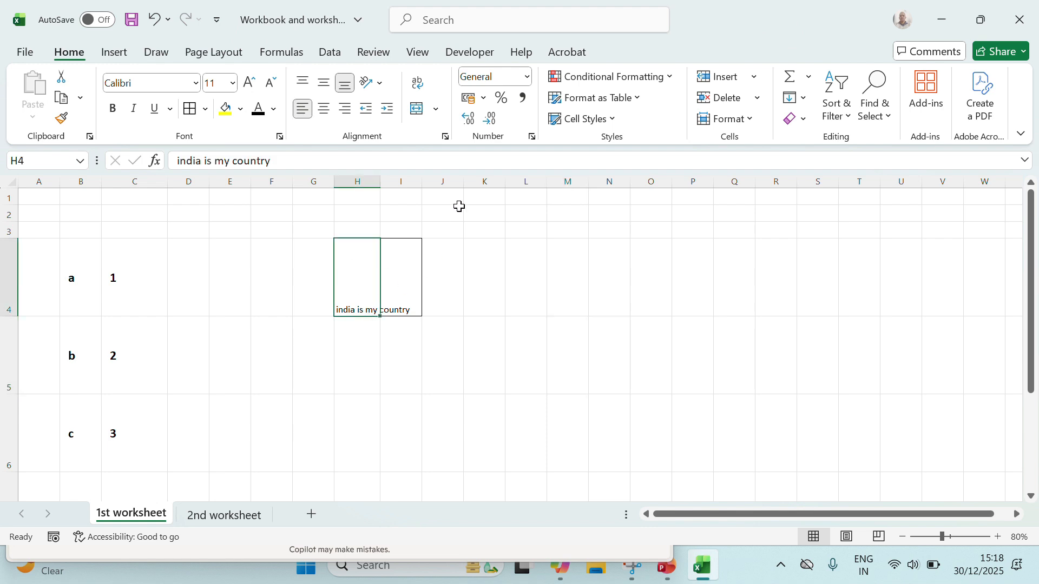
pyautogui.click(418, 86)
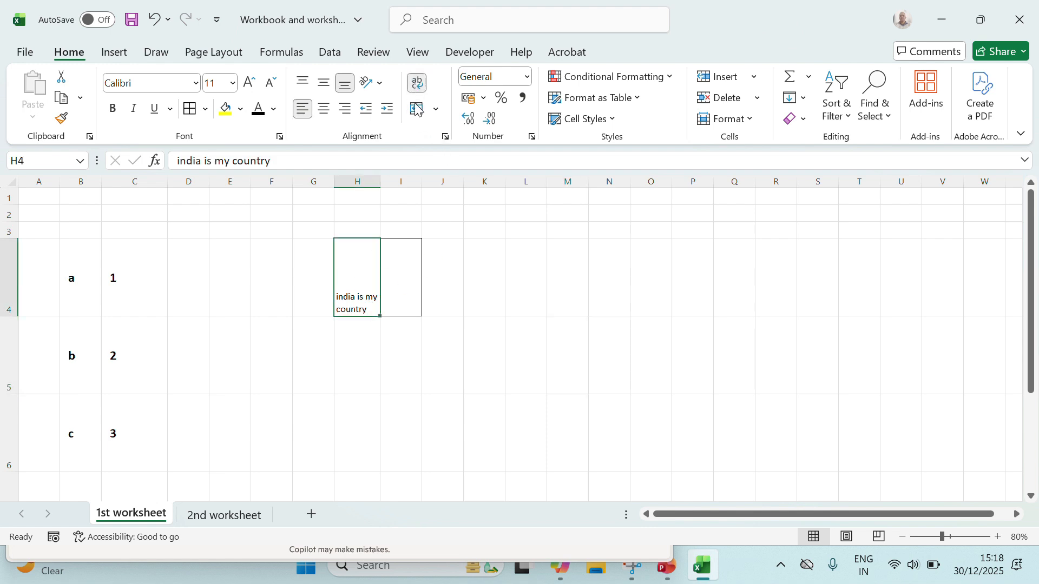
pyautogui.click(618, 415)
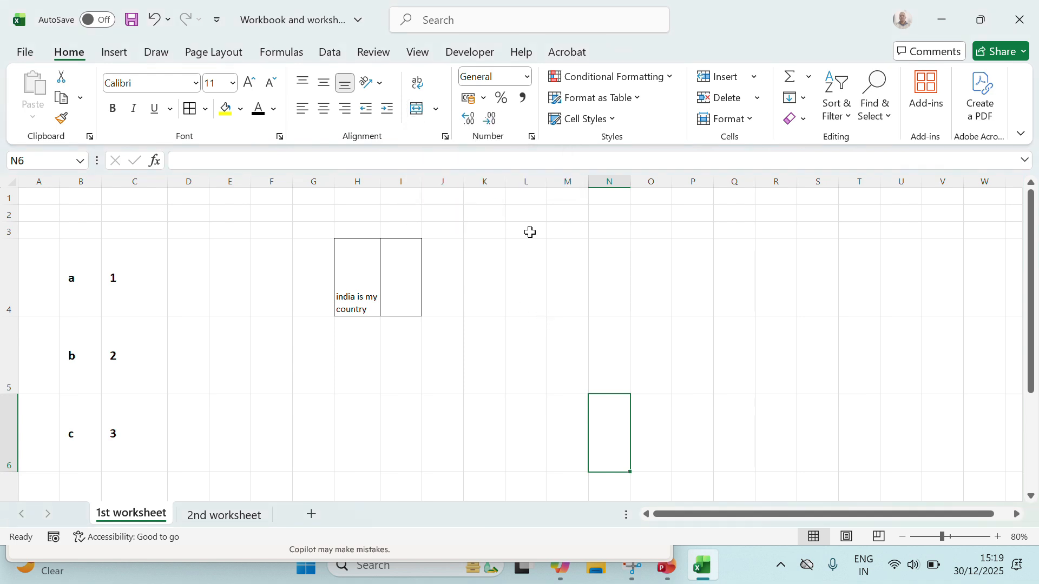
pyautogui.click(623, 327)
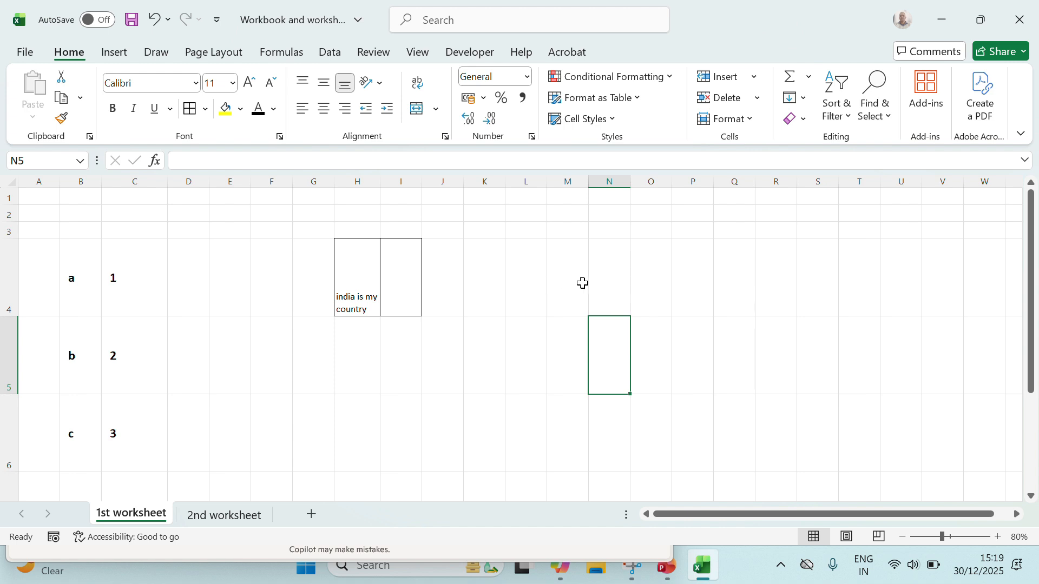
# Apply All Borders to cells K4 to M4.
pyautogui.moveTo(483, 253); pyautogui.dragTo(557, 283)
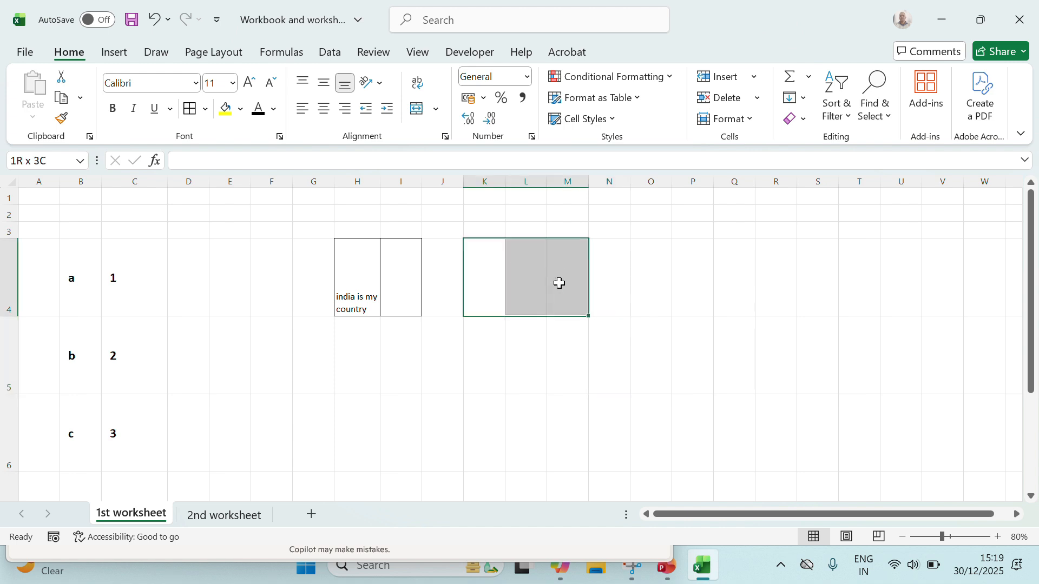
pyautogui.click(191, 109)
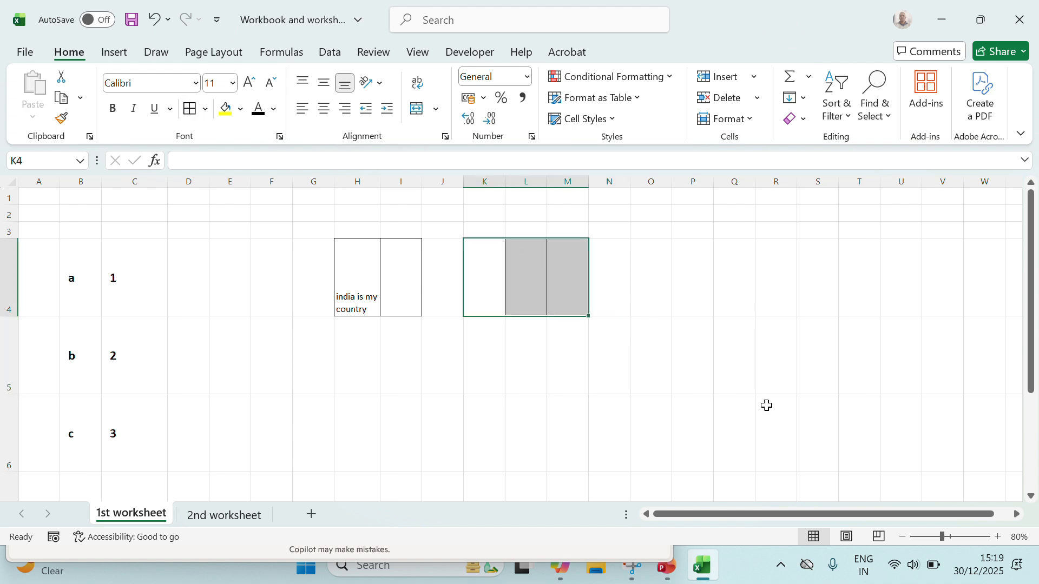
pyautogui.click(766, 407)
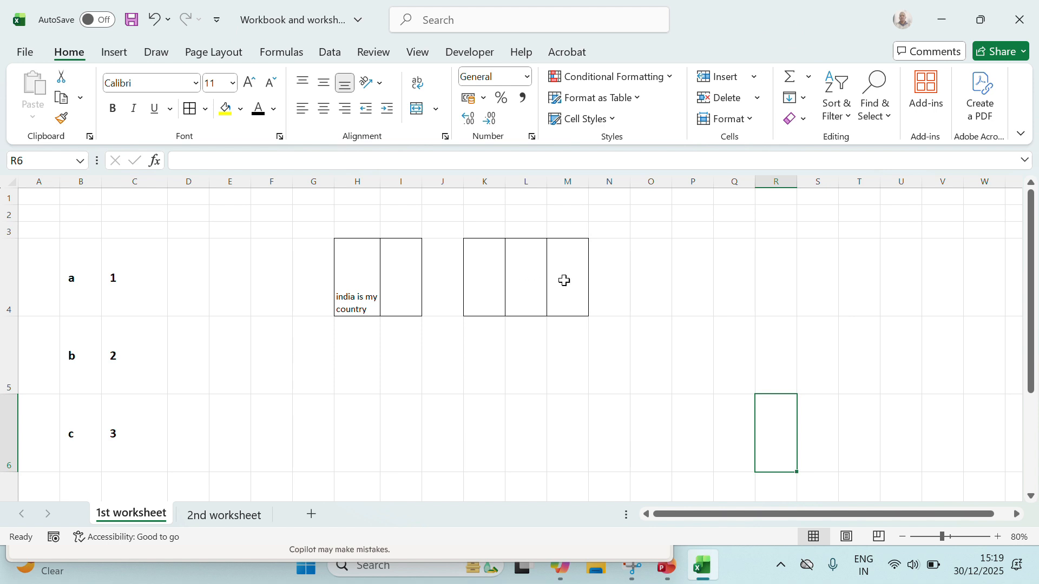
# Merge and center cells K4 to M4, and select the merged cell to check it.
pyautogui.moveTo(485, 274); pyautogui.dragTo(559, 263)
pyautogui.click(437, 110)
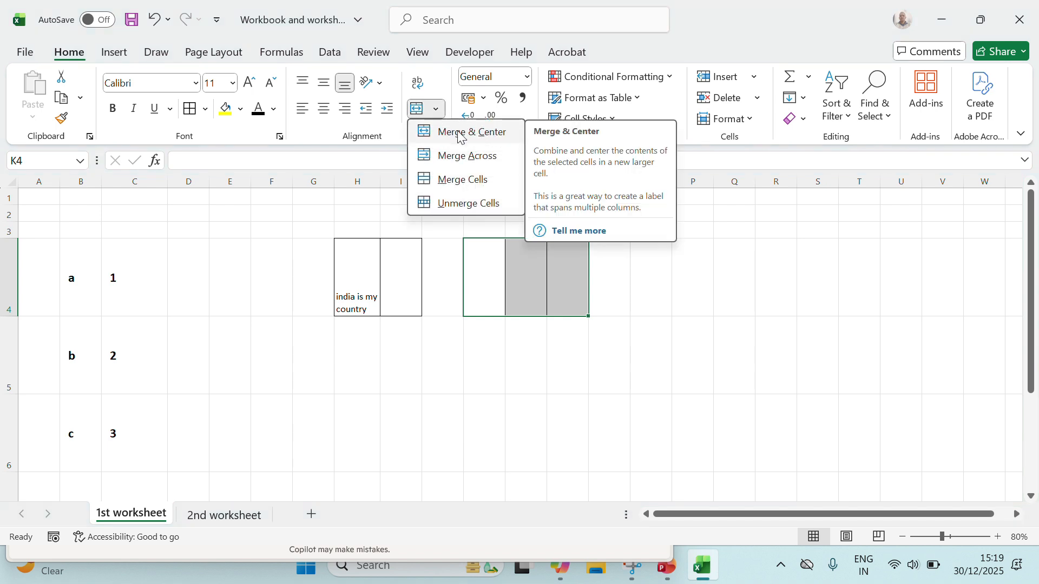
pyautogui.click(475, 133)
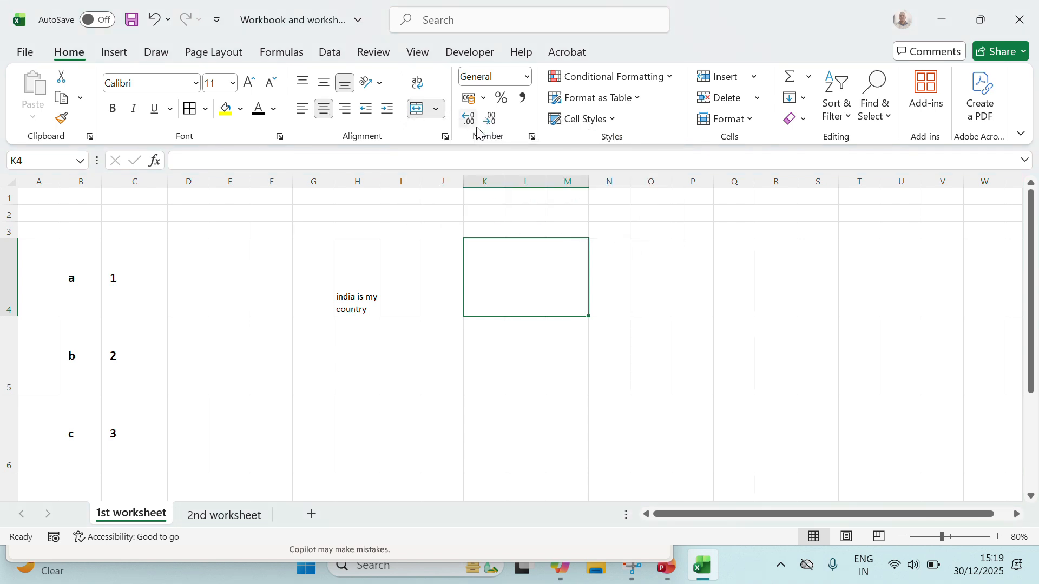
pyautogui.click(678, 292)
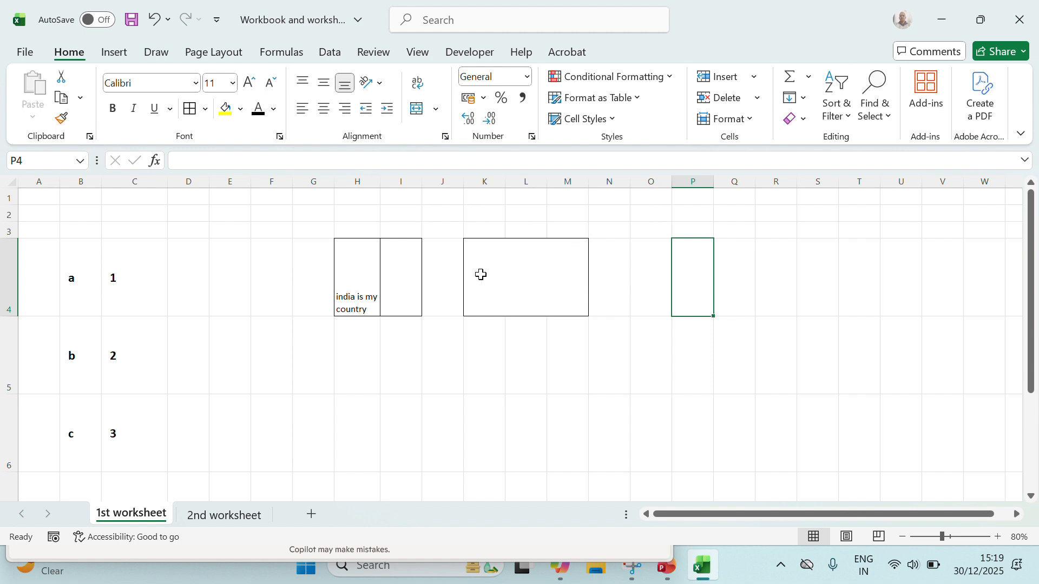
pyautogui.click(481, 275)
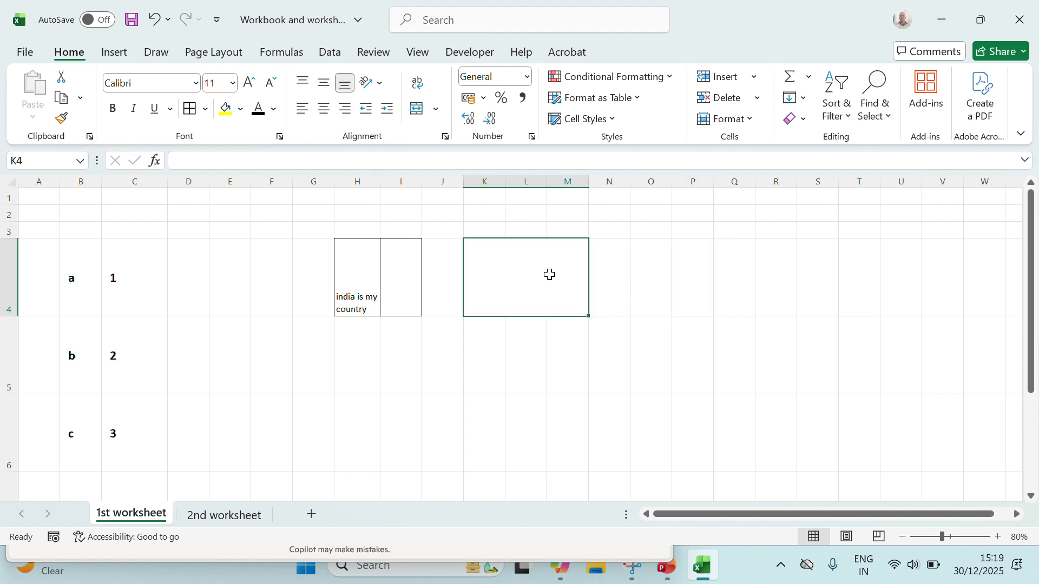
# Unmerge the cells in K4:P5, merge and center the whole range into one cell, and check it.
pyautogui.click(705, 332)
pyautogui.moveTo(477, 275); pyautogui.dragTo(700, 351)
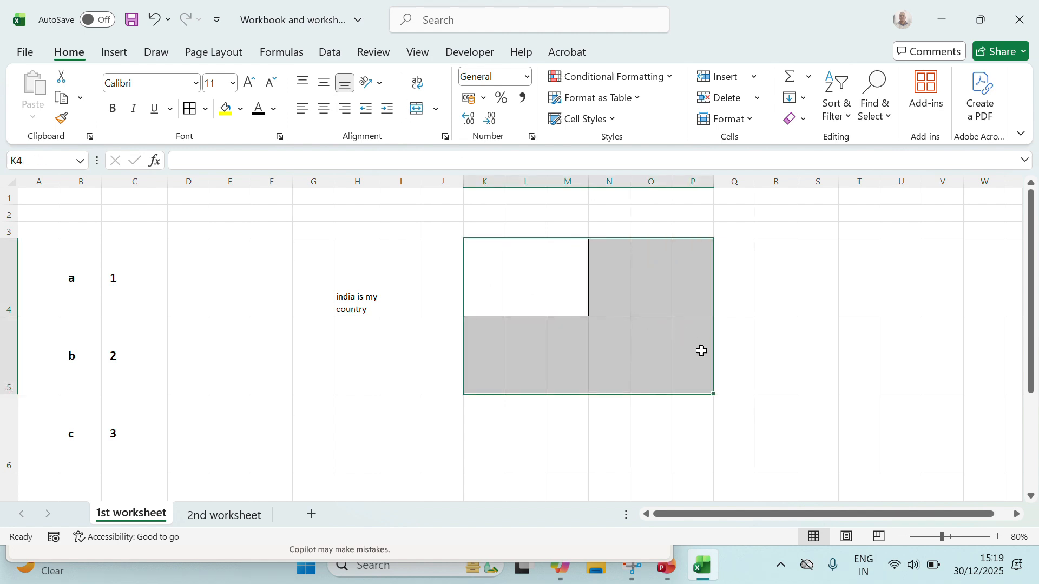
pyautogui.click(434, 117)
pyautogui.click(455, 202)
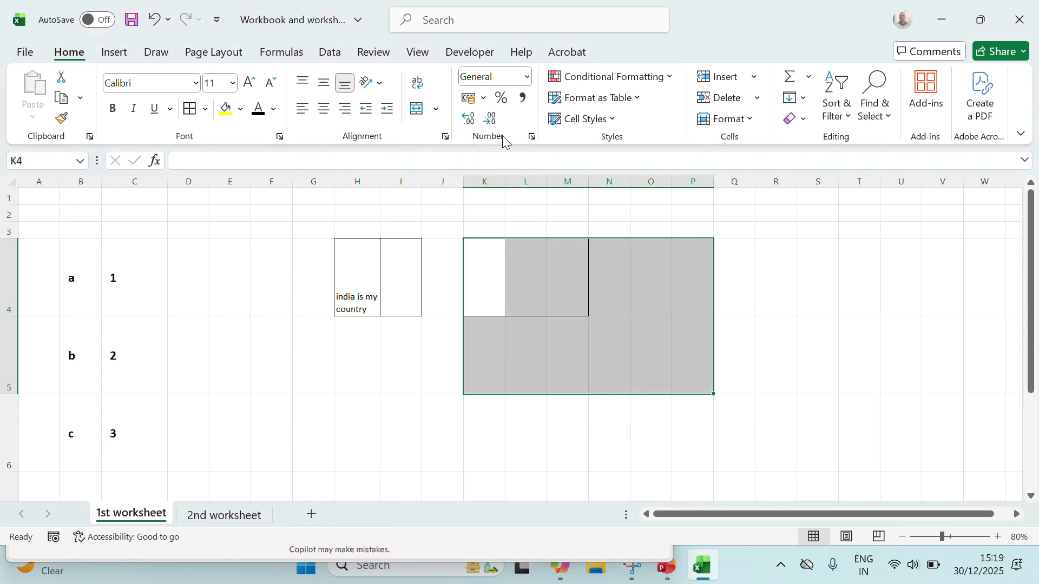
pyautogui.click(422, 110)
pyautogui.click(865, 302)
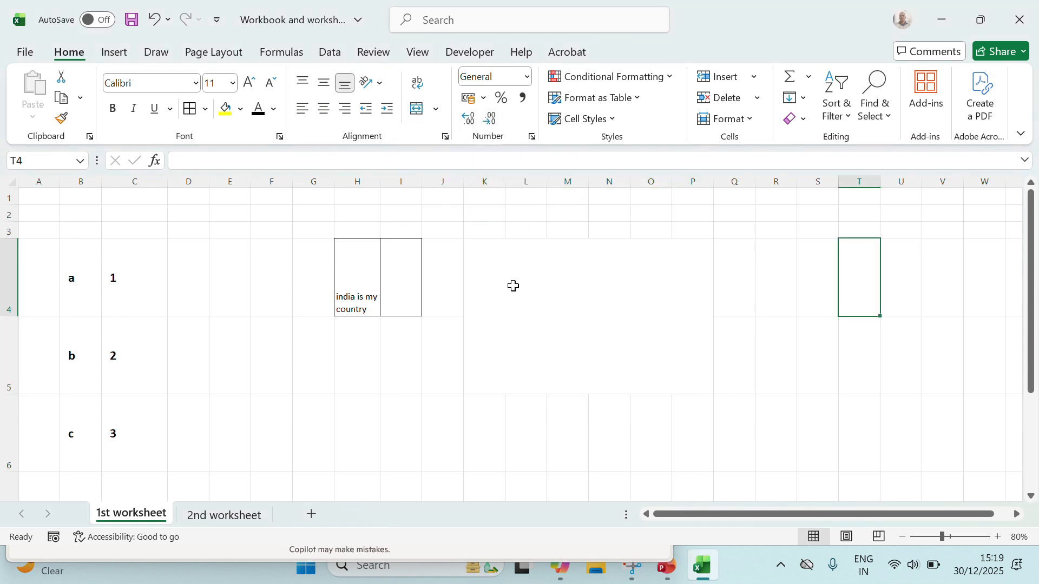
pyautogui.click(471, 264)
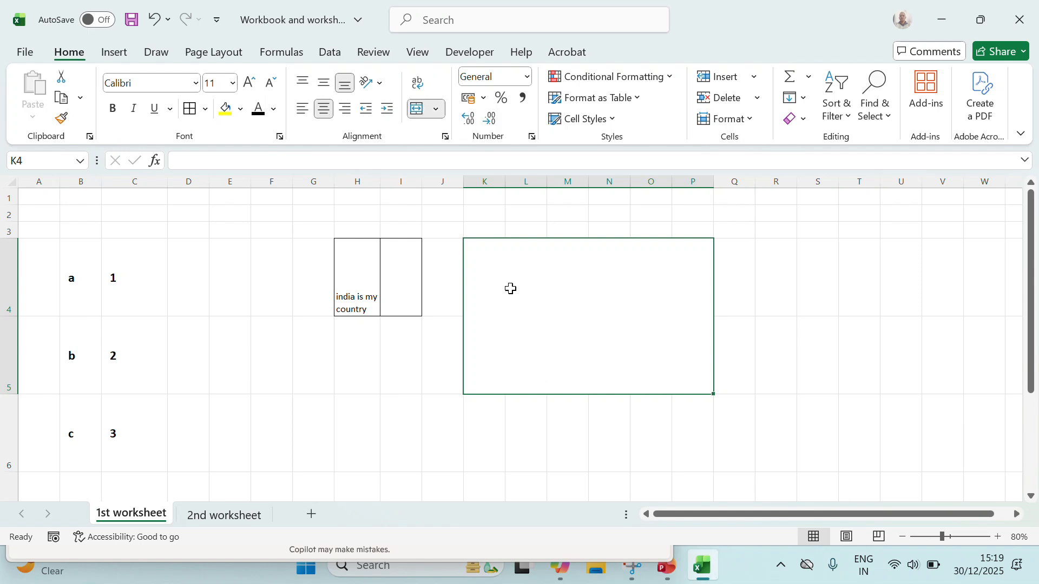
# Merge range R4:V5 with Merge Across, and check the merged cells in rows 4 and 5 separately.
pyautogui.click(436, 110)
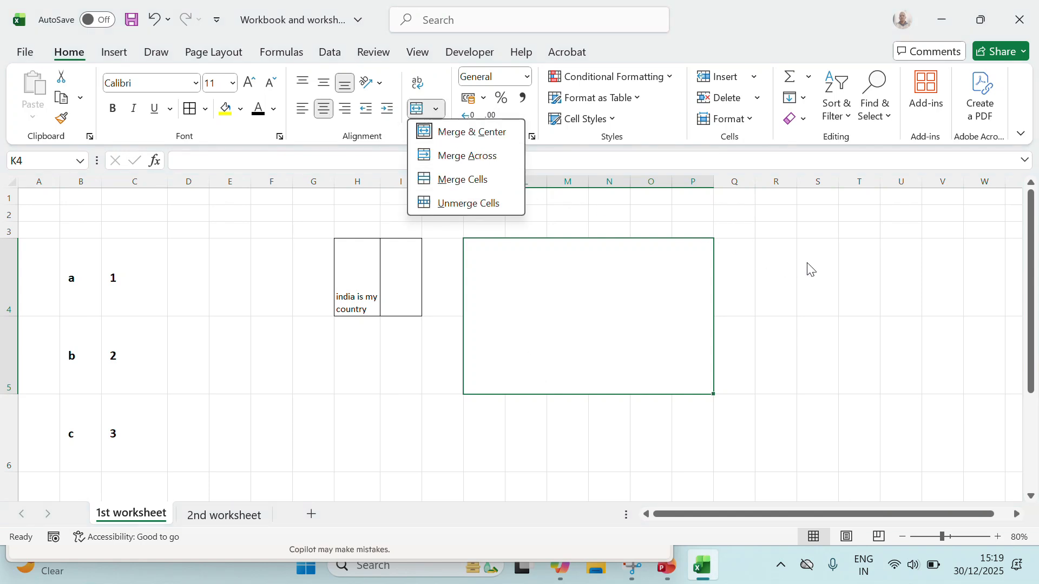
pyautogui.click(823, 283)
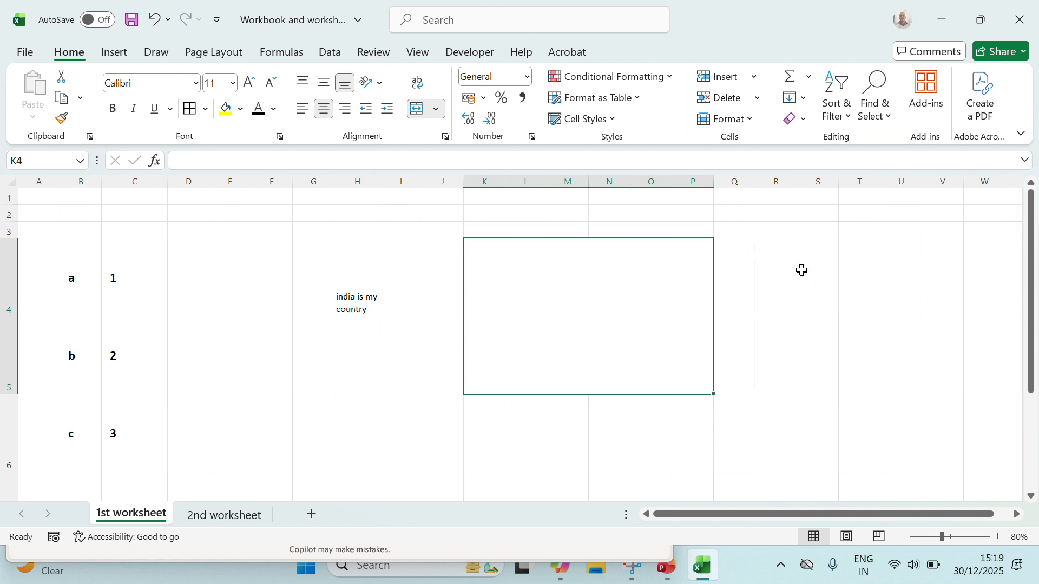
pyautogui.moveTo(781, 264); pyautogui.dragTo(939, 343)
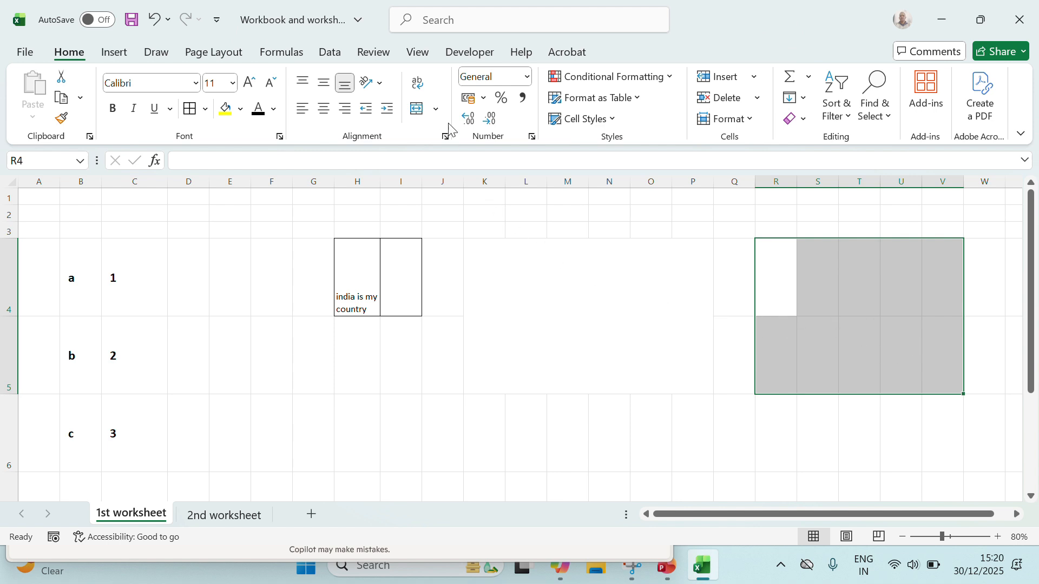
pyautogui.click(439, 110)
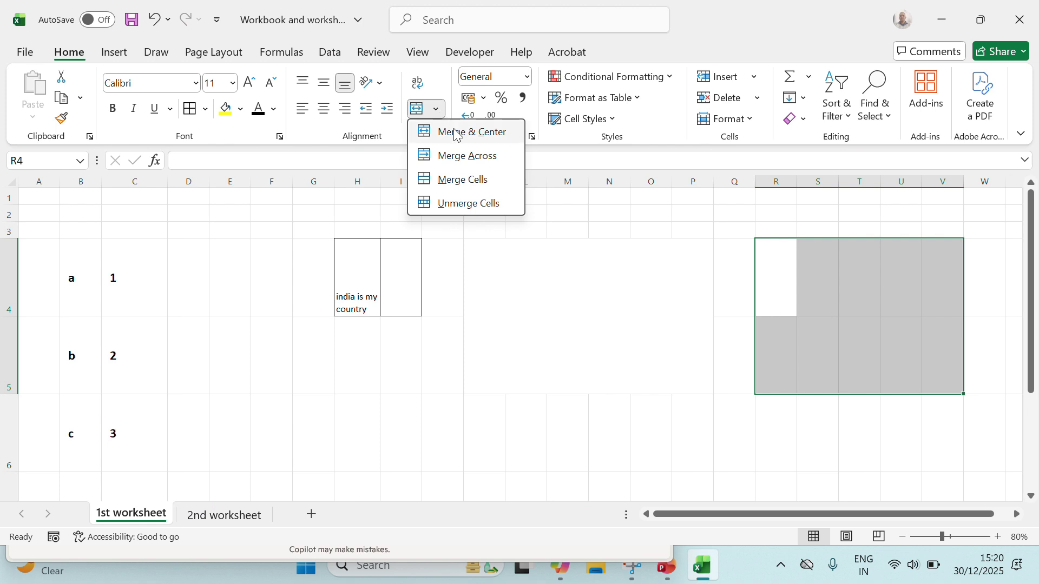
pyautogui.click(485, 158)
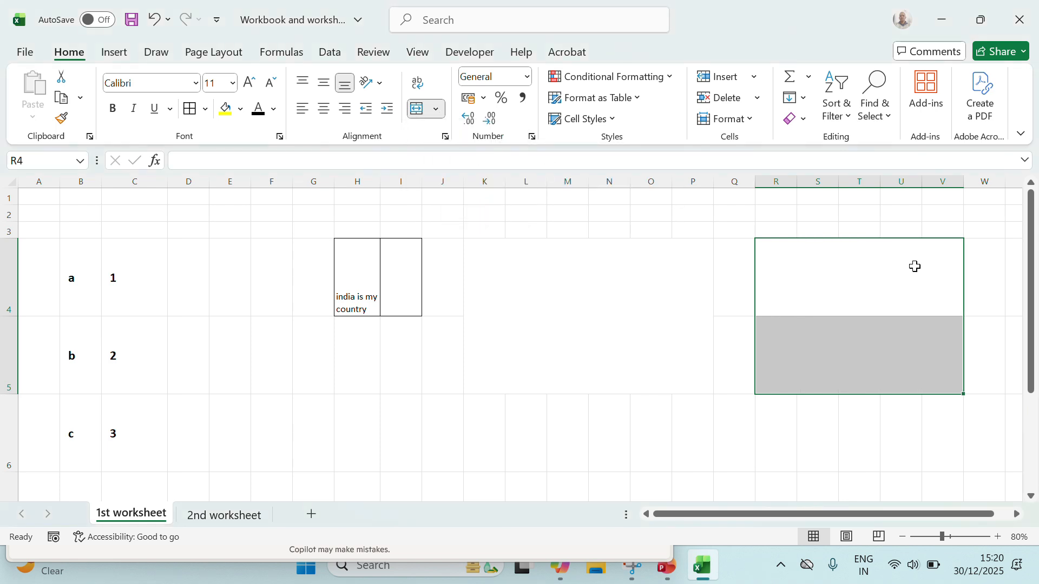
pyautogui.moveTo(916, 267); pyautogui.dragTo(969, 281)
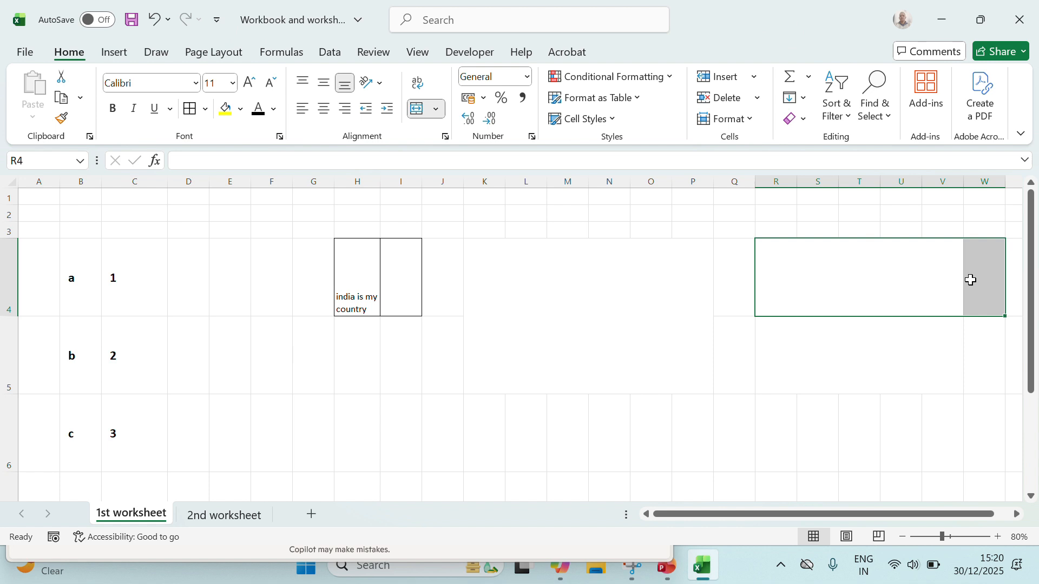
pyautogui.click(930, 341)
pyautogui.click(796, 287)
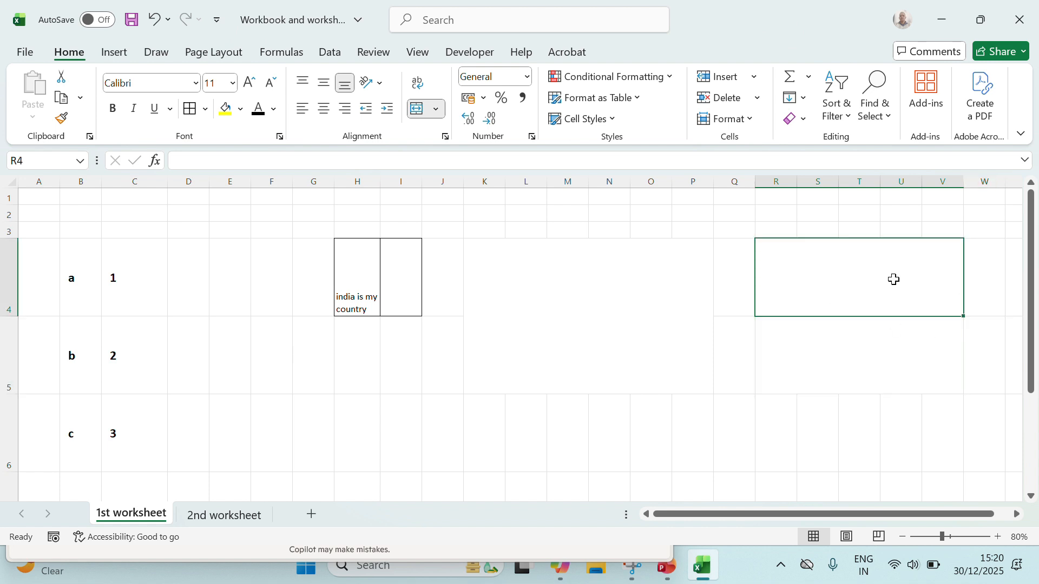
pyautogui.click(791, 356)
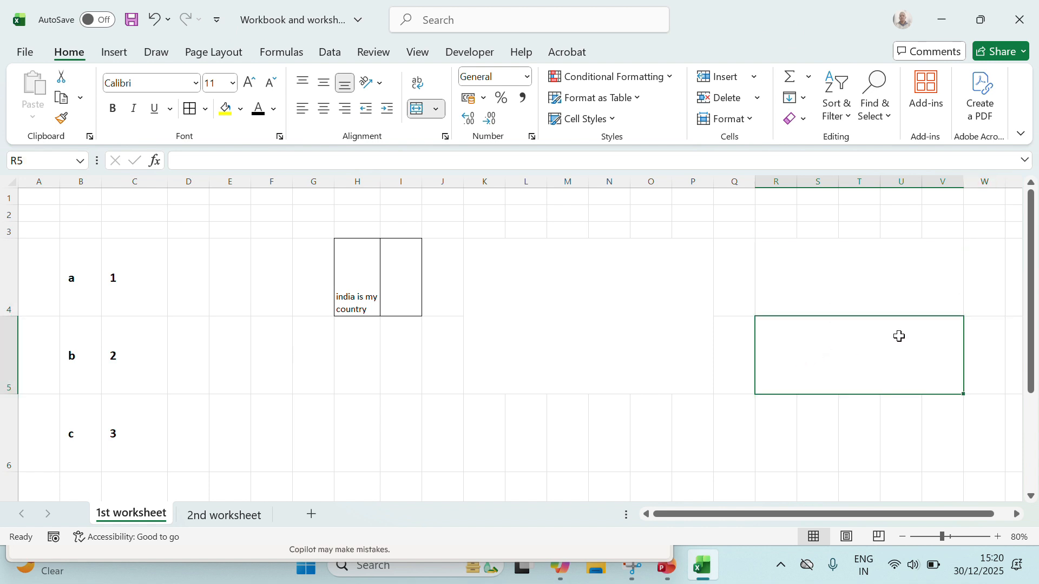
# Apply All Borders to the two merged rows in R4:V5, and select the merged cell at K4 for comparison.
pyautogui.moveTo(782, 270); pyautogui.dragTo(881, 338)
pyautogui.click(190, 108)
pyautogui.click(619, 348)
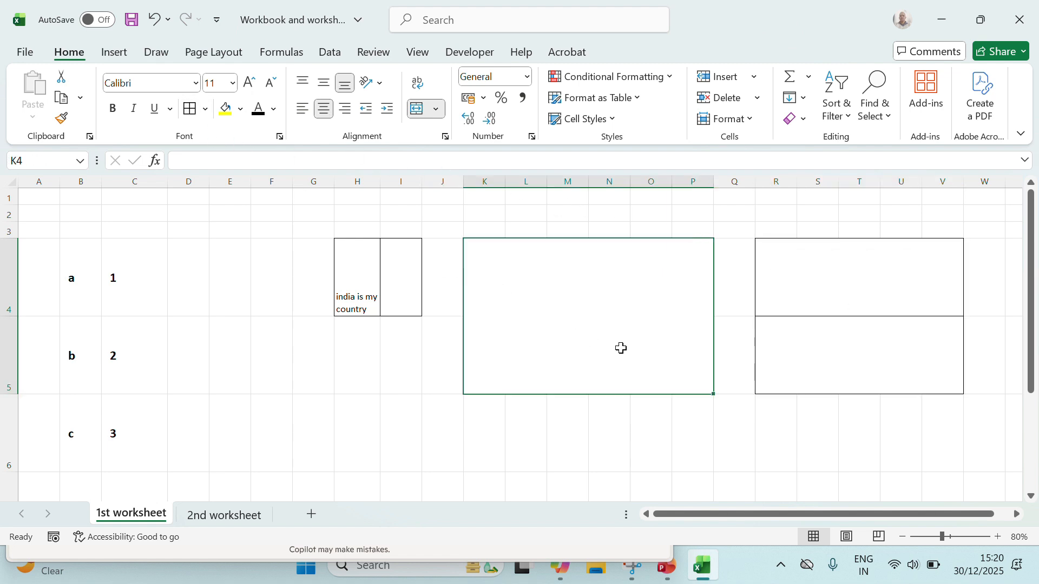
# Examine the Merge Cells option among the merge choices without applying it.
pyautogui.click(999, 346)
pyautogui.click(968, 417)
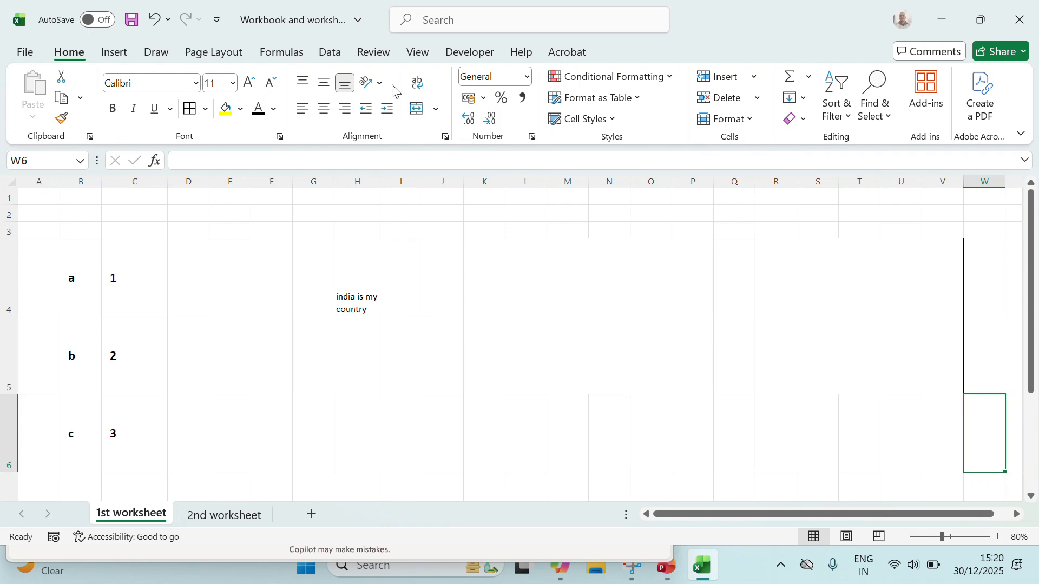
pyautogui.click(437, 111)
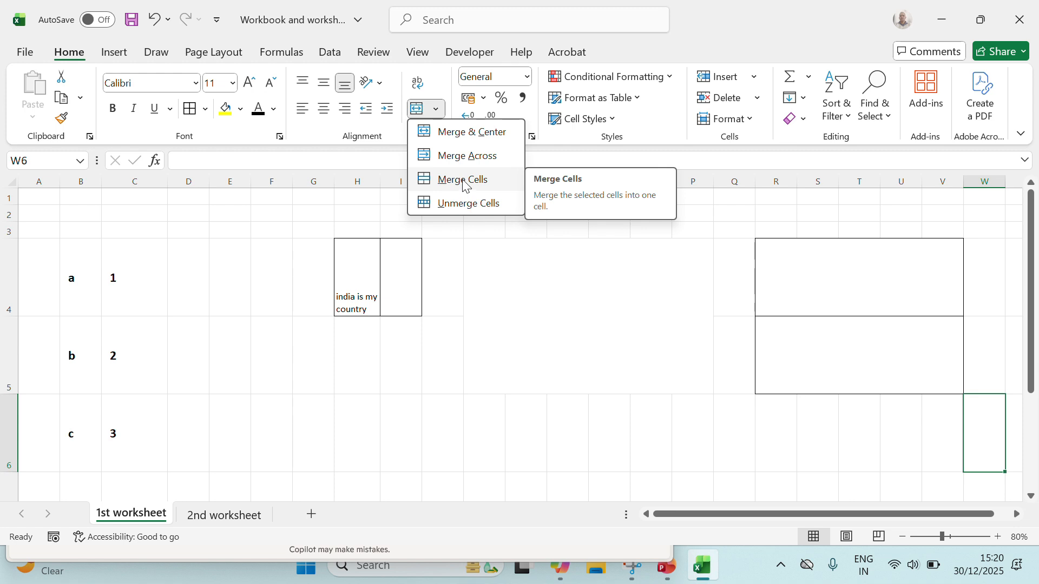
pyautogui.click(599, 325)
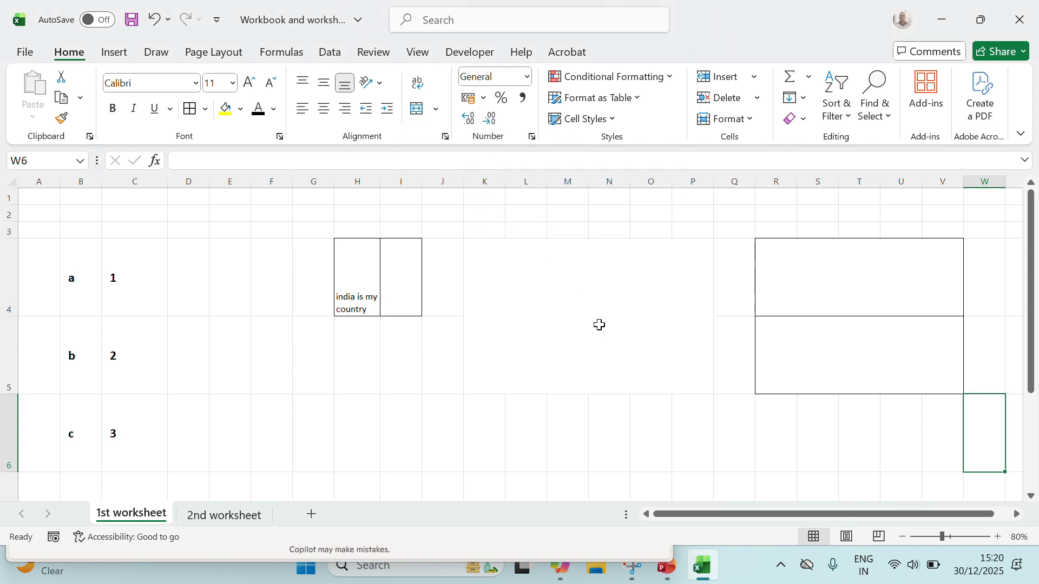
# Merge the range K4:V6, including its already merged blocks, into one single cell using Merge Cells.
pyautogui.moveTo(776, 451); pyautogui.dragTo(569, 272)
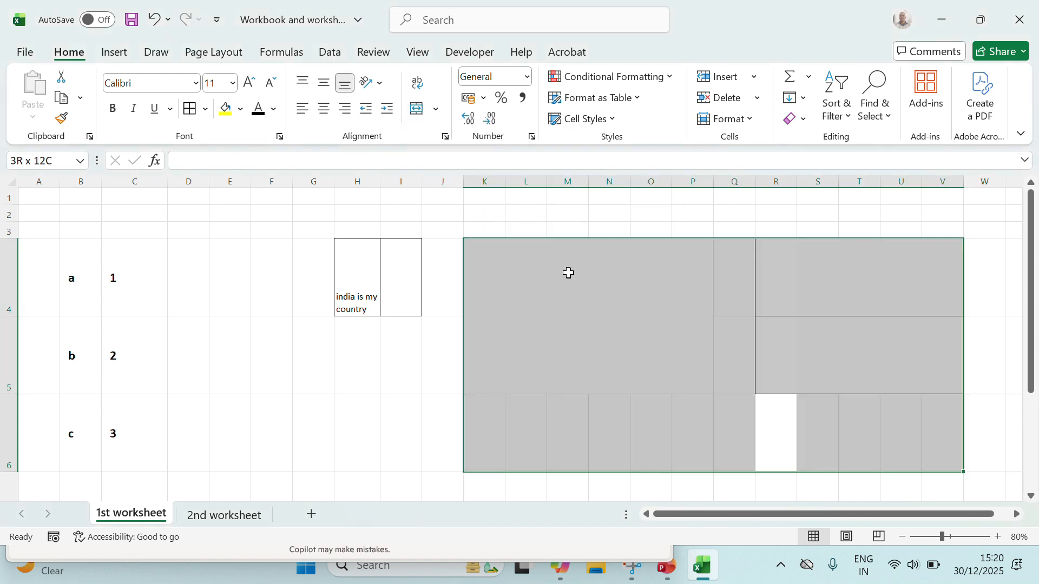
pyautogui.click(437, 109)
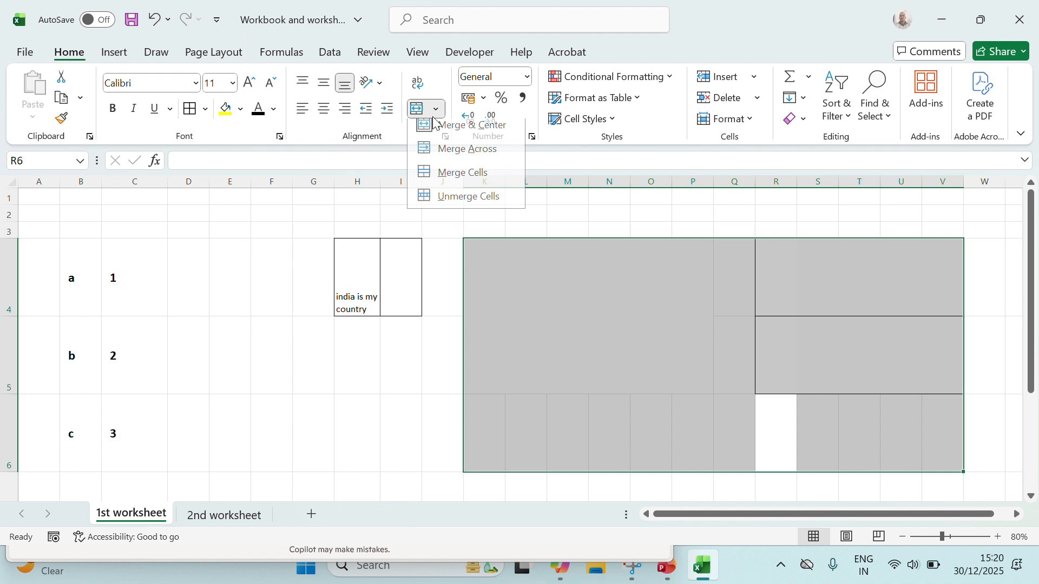
pyautogui.click(462, 181)
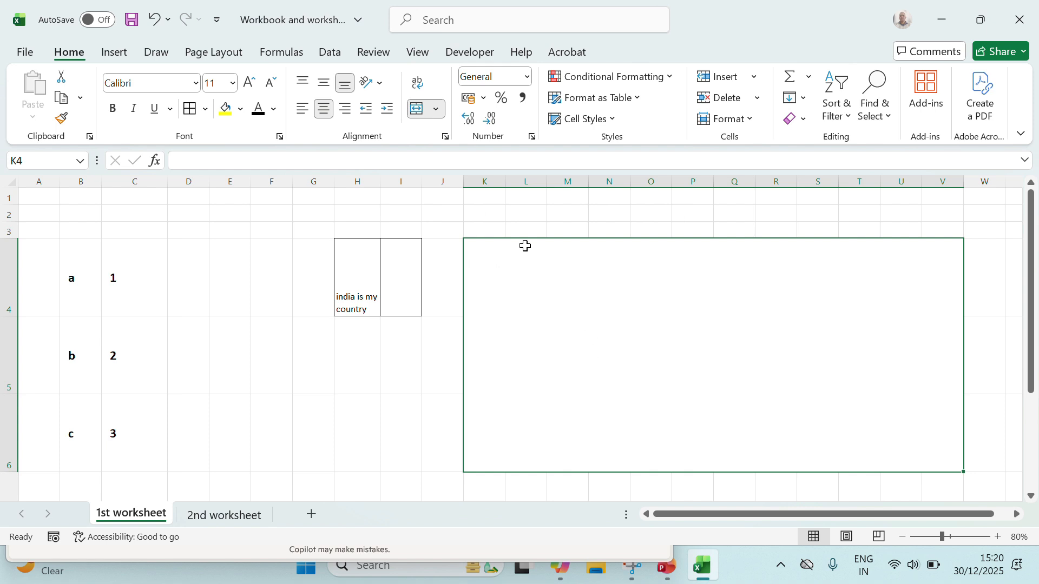
# Unmerge all cells in the range J3:V6, and check that they can be selected individually.
pyautogui.click(436, 109)
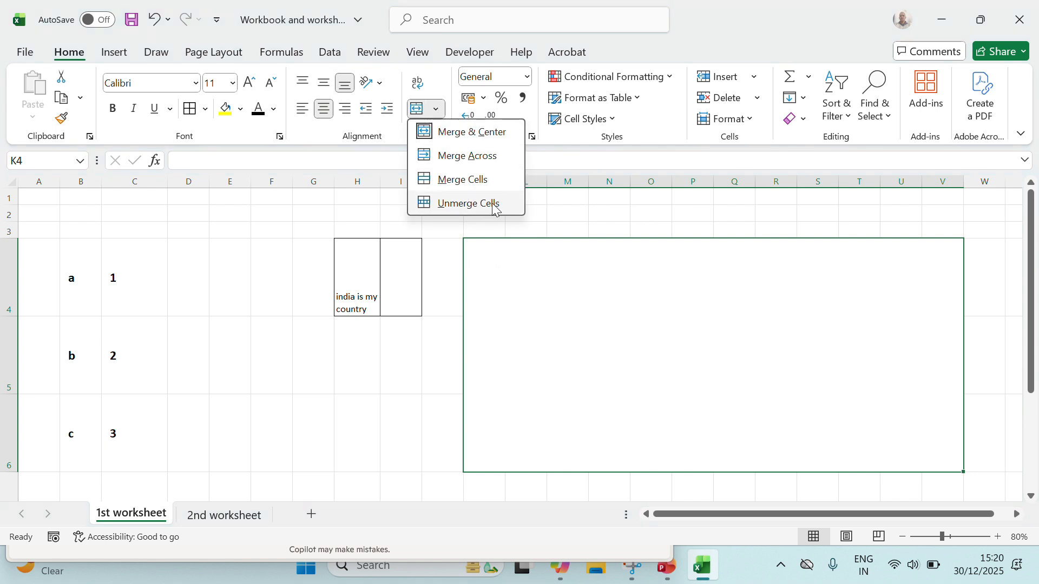
pyautogui.click(423, 351)
pyautogui.moveTo(452, 229)
pyautogui.mouseDown()
pyautogui.moveTo(779, 253)
pyautogui.moveTo(841, 312)
pyautogui.mouseUp()
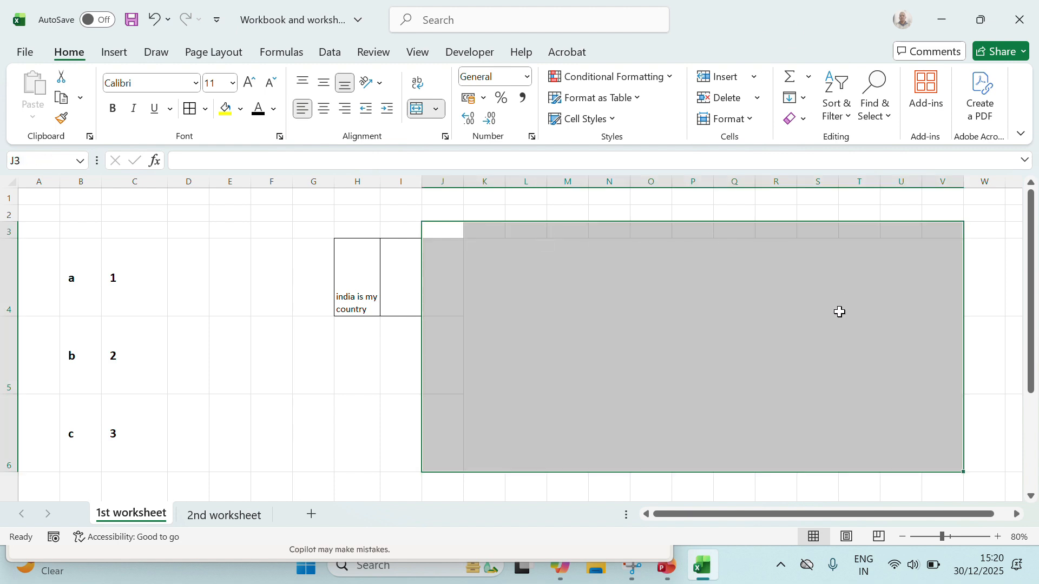
pyautogui.click(436, 109)
pyautogui.click(468, 205)
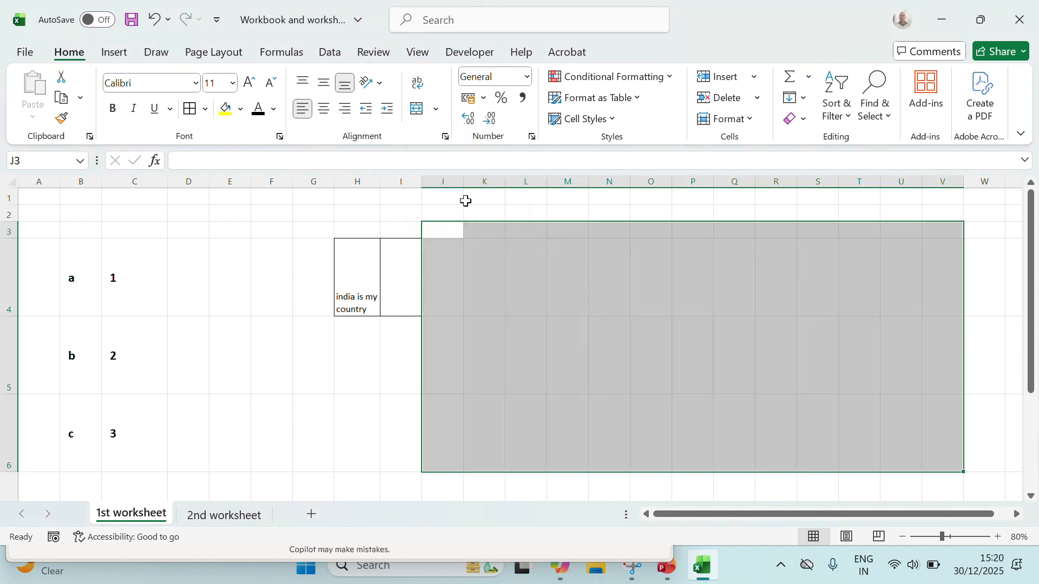
pyautogui.click(790, 341)
pyautogui.moveTo(469, 266); pyautogui.dragTo(911, 422)
pyautogui.click(951, 328)
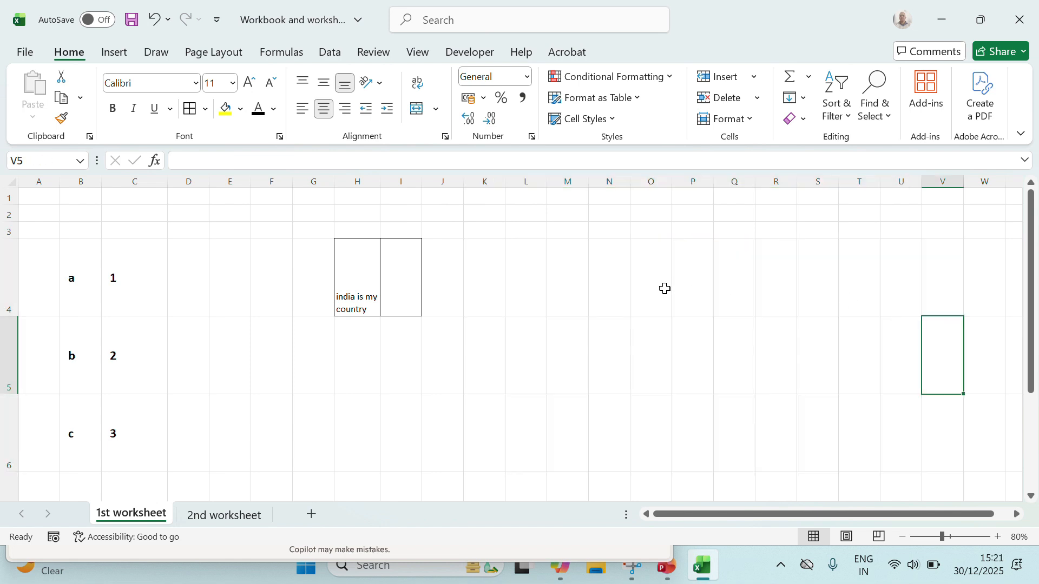
pyautogui.click(778, 281)
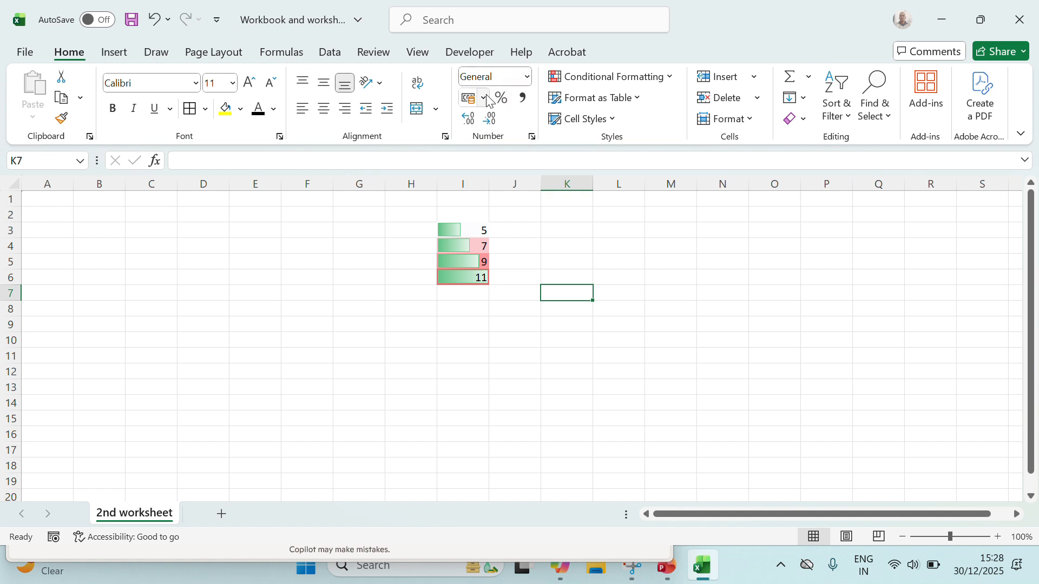
# Enter the values 6, 7, 8 and 9 in cells K3 to K6 of the 2nd worksheet.
pyautogui.click(565, 234)
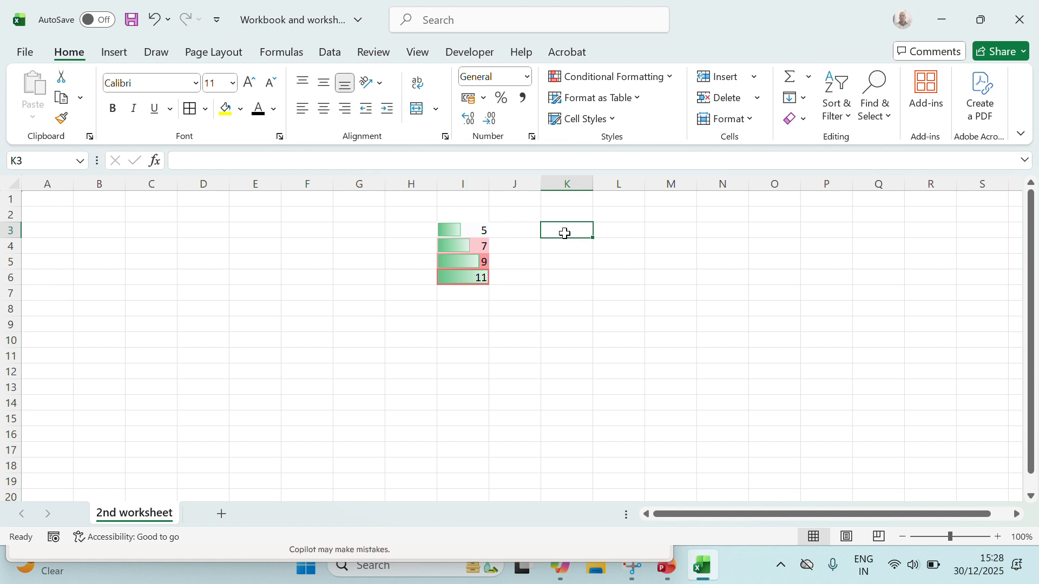
pyautogui.write('6')
pyautogui.press('Return')
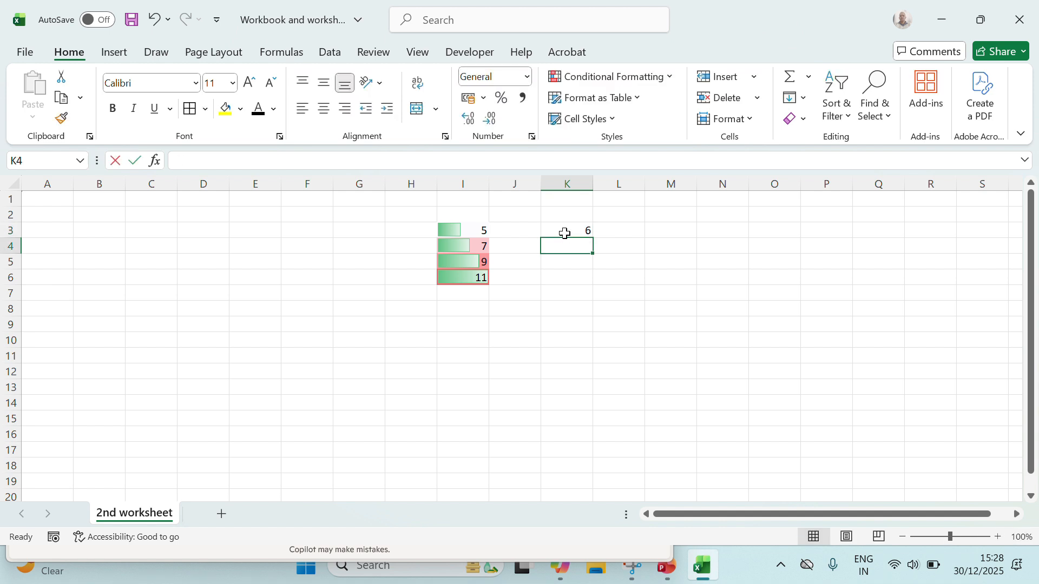
pyautogui.write('7')
pyautogui.press('Return')
pyautogui.write('8')
pyautogui.press('Return')
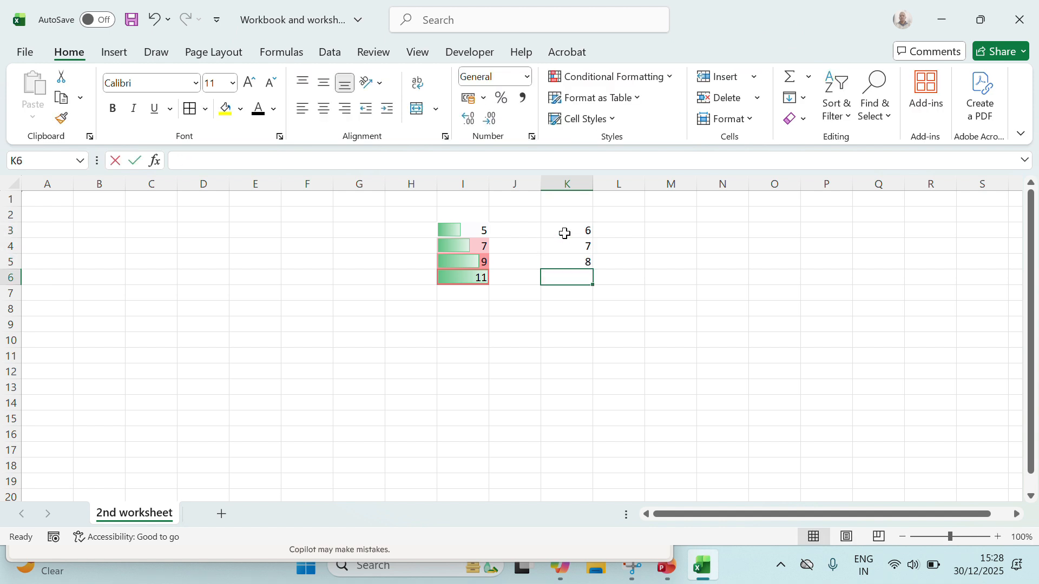
pyautogui.write('9')
pyautogui.press('Return')
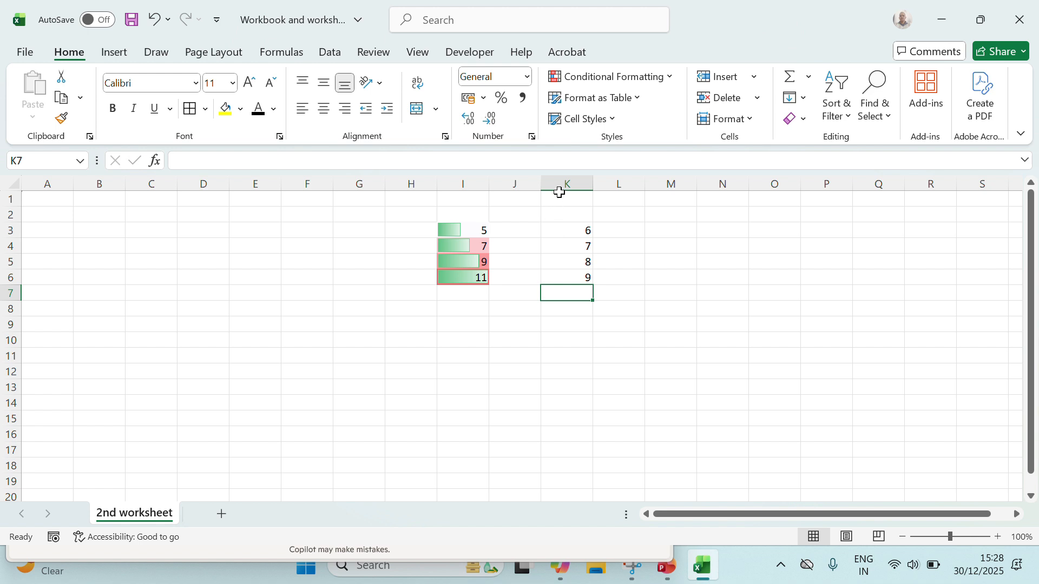
# Center the contents of column K horizontally.
pyautogui.click(561, 186)
pyautogui.click(323, 108)
pyautogui.click(639, 296)
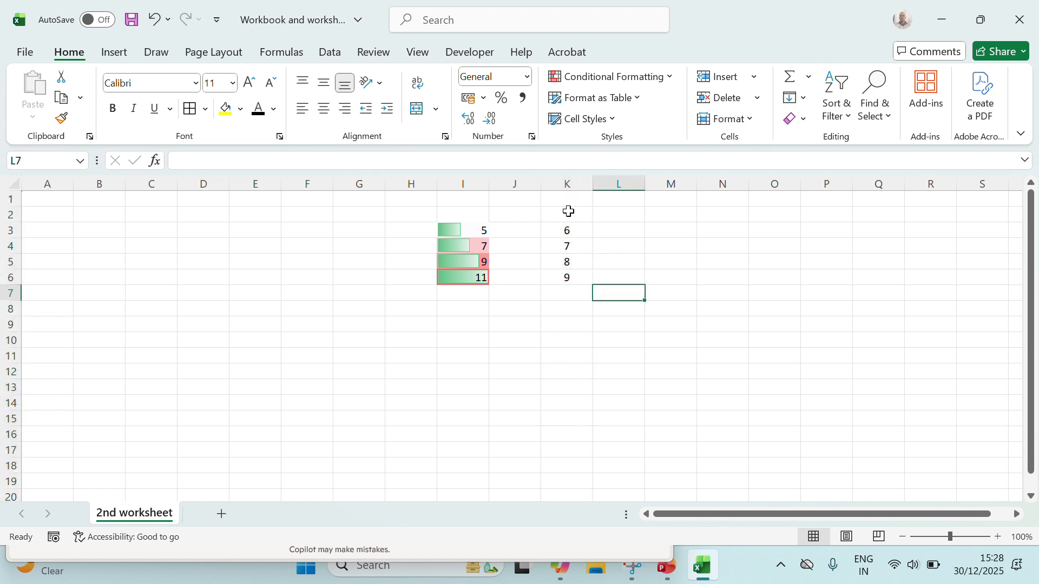
# Apply the £ English (United Kingdom) accounting format to K3 and the $ English (United States) format to K4.
pyautogui.click(571, 230)
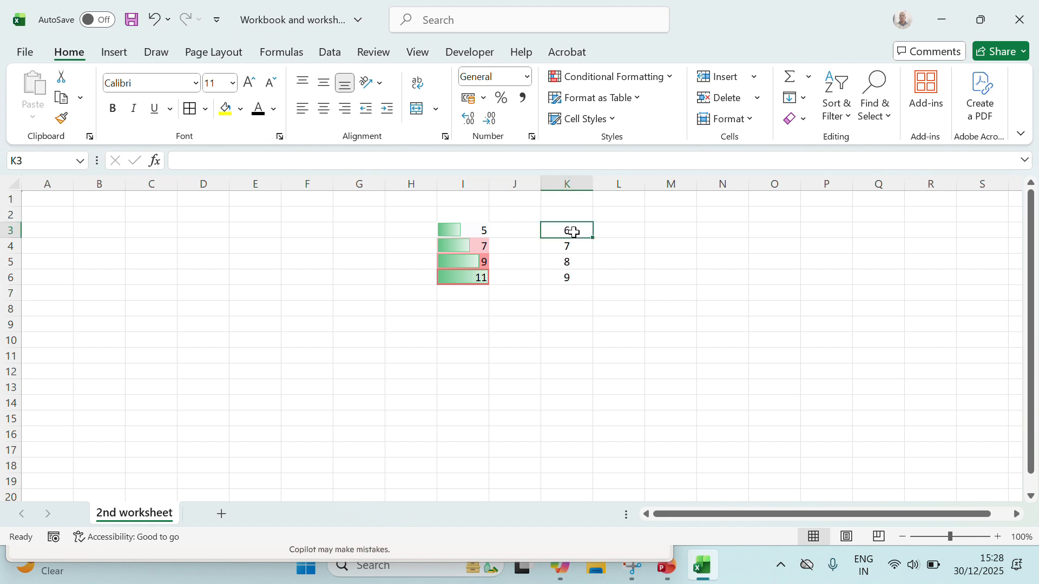
pyautogui.click(483, 98)
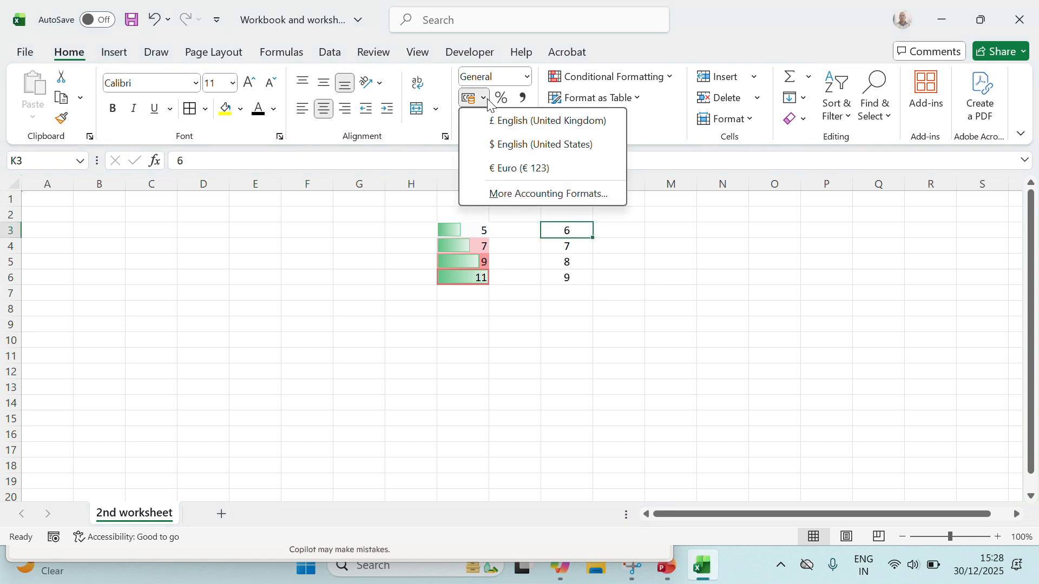
pyautogui.click(532, 127)
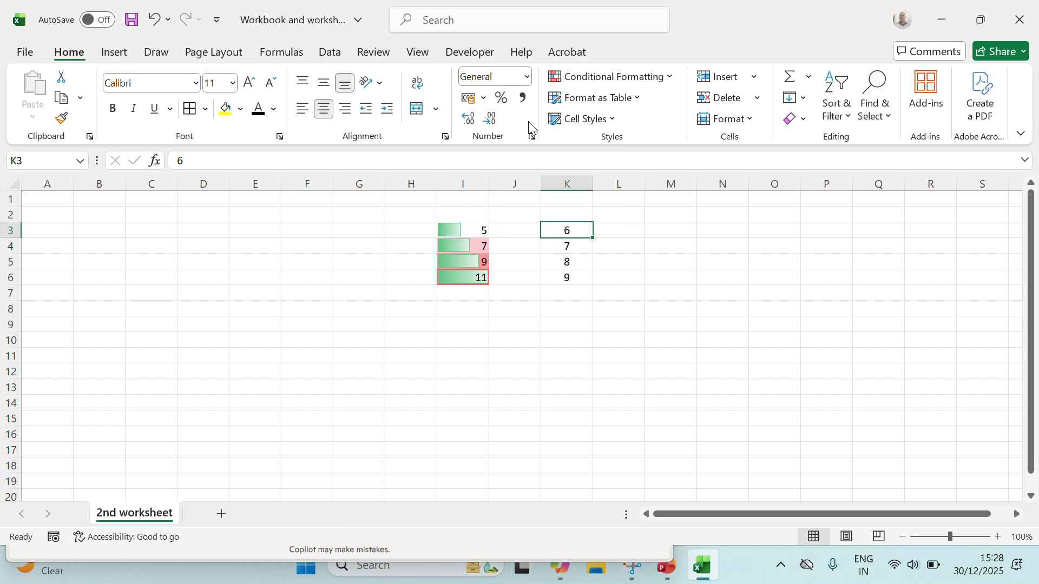
pyautogui.click(573, 251)
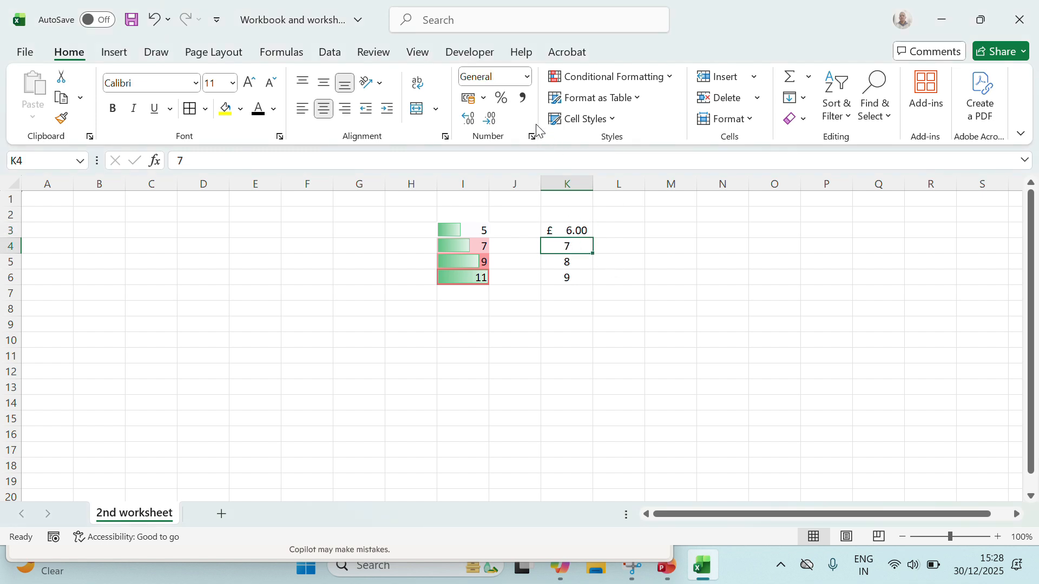
pyautogui.click(484, 98)
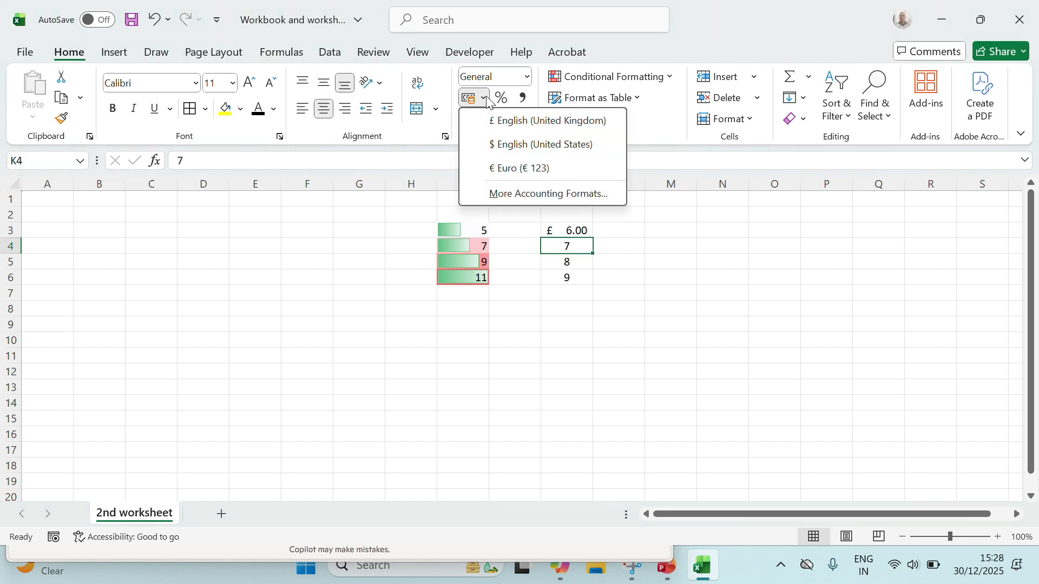
pyautogui.click(521, 149)
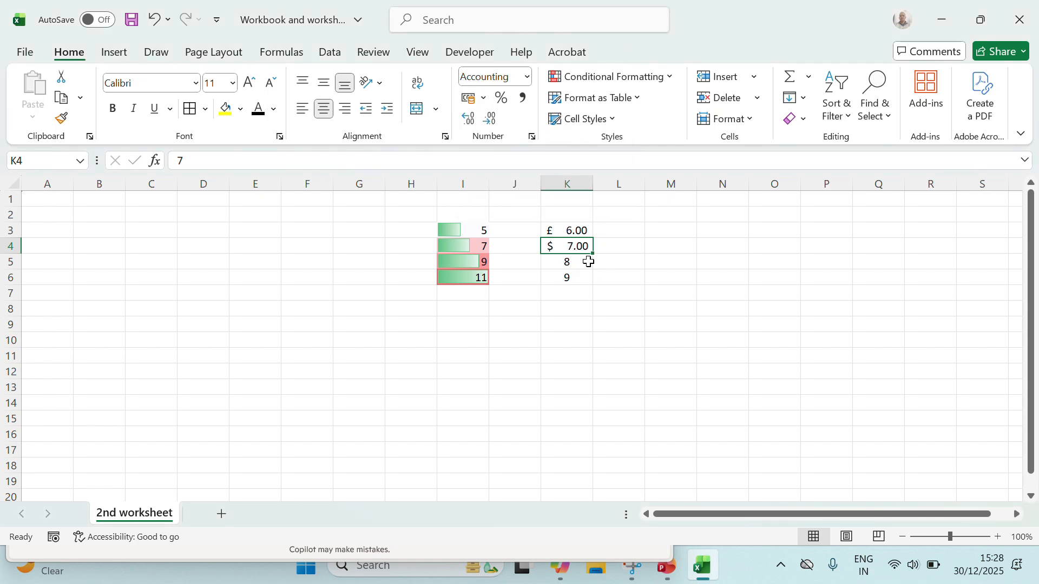
# Apply the € Euro (€ 123) accounting format to cell K5.
pyautogui.click(570, 264)
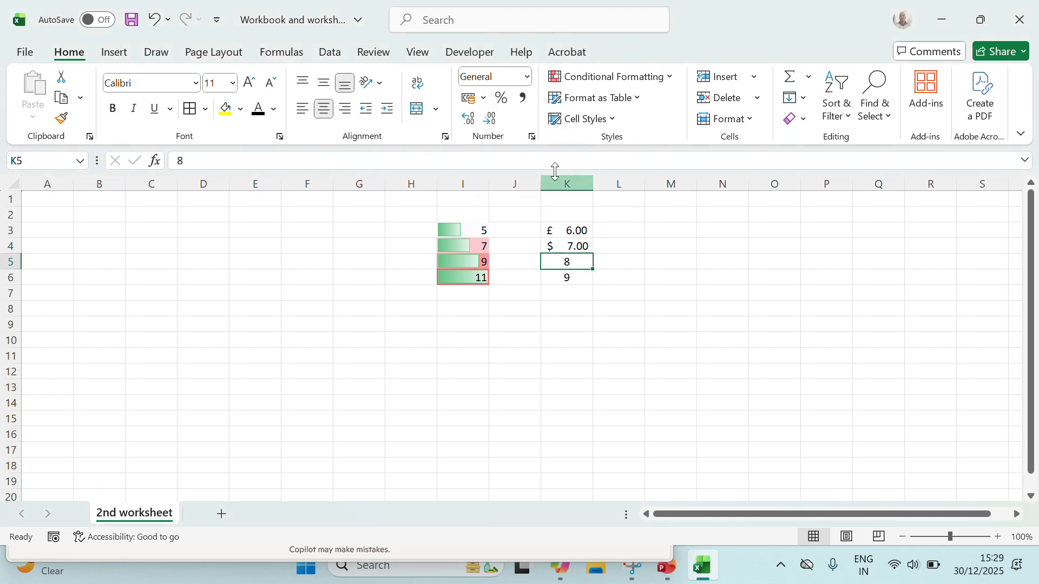
pyautogui.click(484, 98)
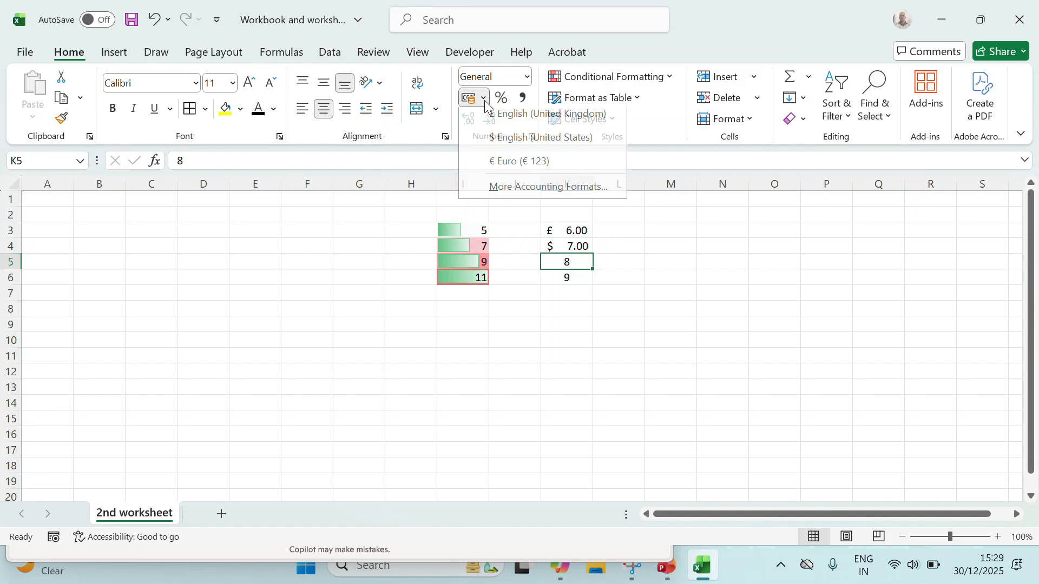
pyautogui.click(511, 170)
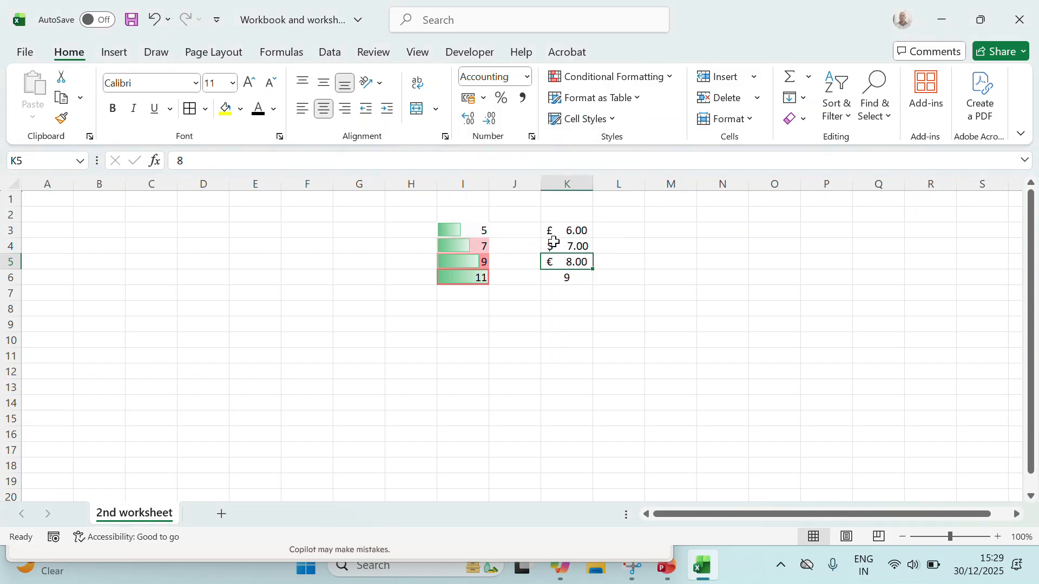
# Format cell K6 as Accounting with the Bitcoin (₿ 123) symbol from the additional accounting formats.
pyautogui.click(567, 281)
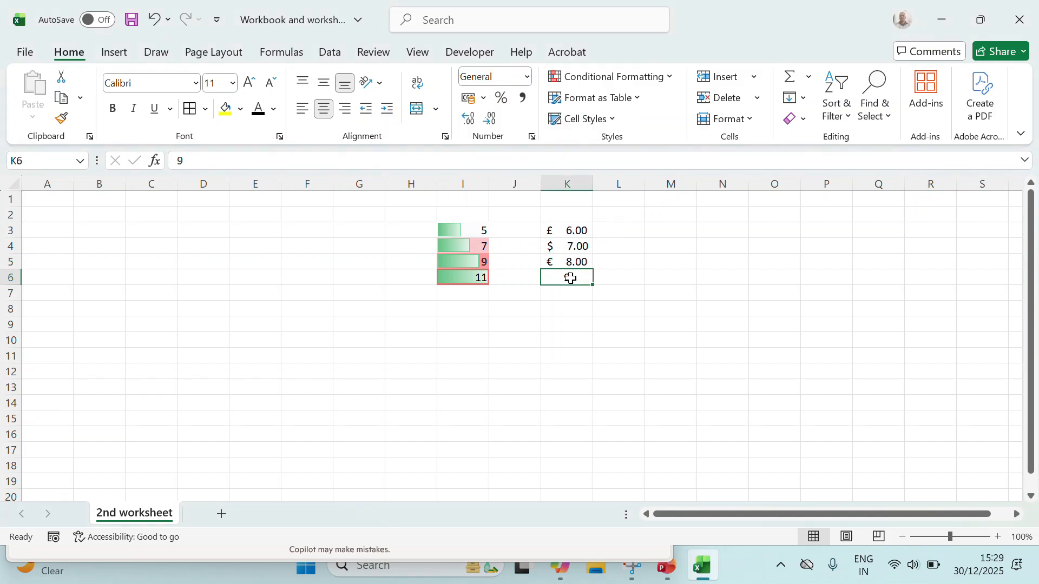
pyautogui.click(484, 99)
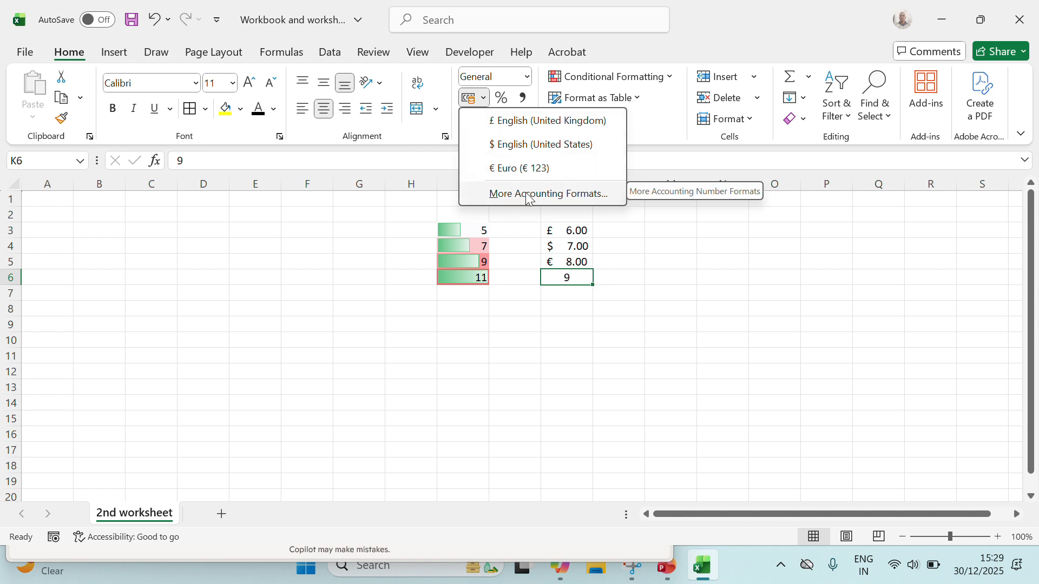
pyautogui.click(559, 194)
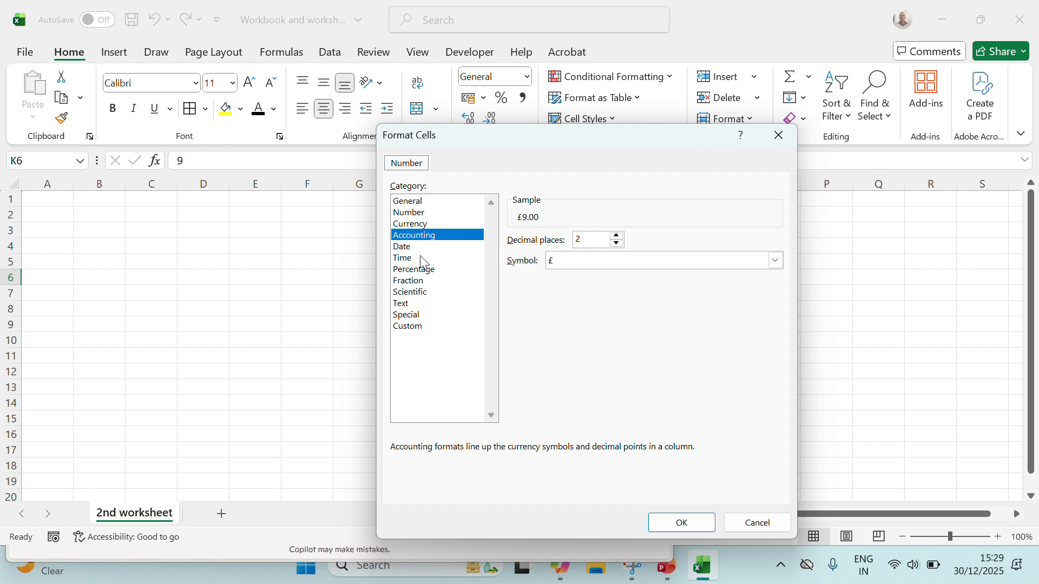
pyautogui.click(627, 262)
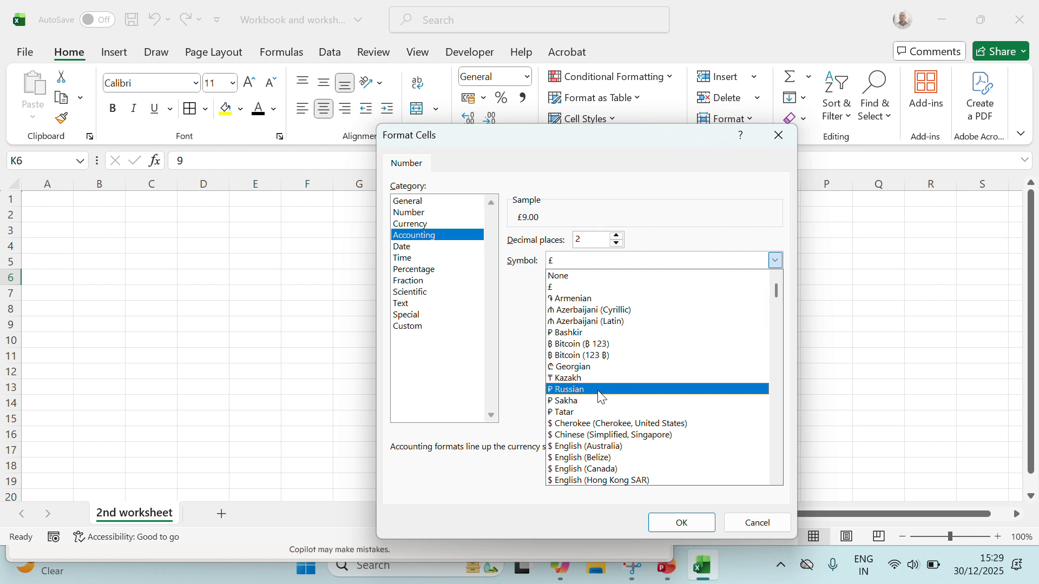
pyautogui.click(591, 346)
pyautogui.click(681, 523)
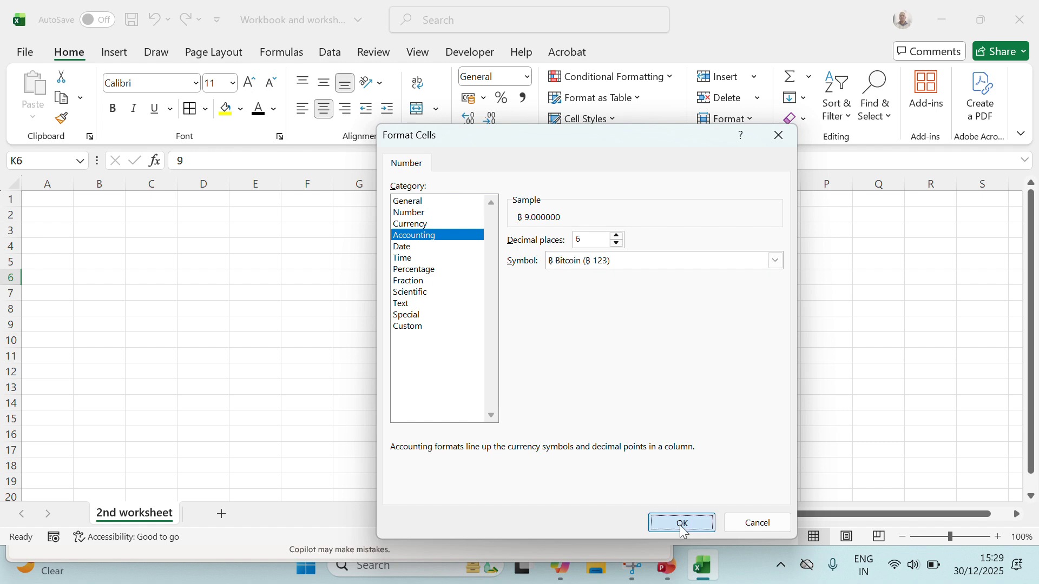
pyautogui.click(583, 307)
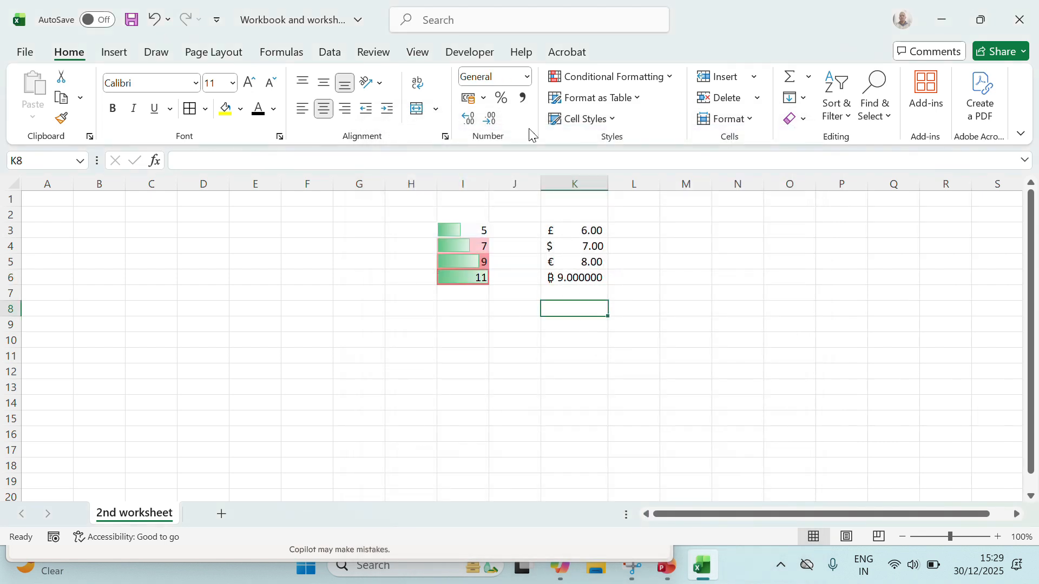
pyautogui.click(485, 100)
pyautogui.click(486, 100)
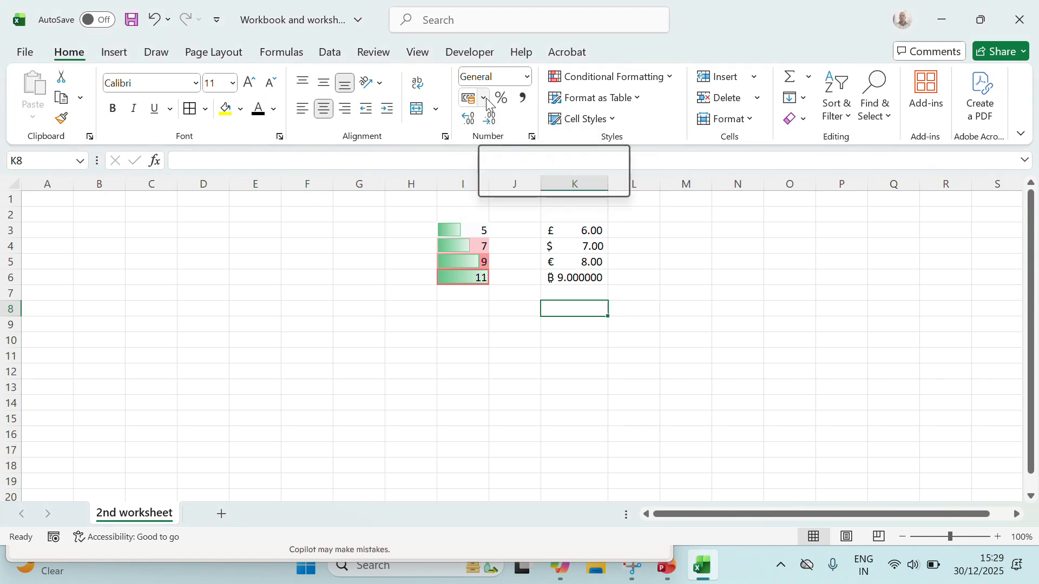
# Enter 89 in cell M2 and apply the Percent Style to it.
pyautogui.click(705, 215)
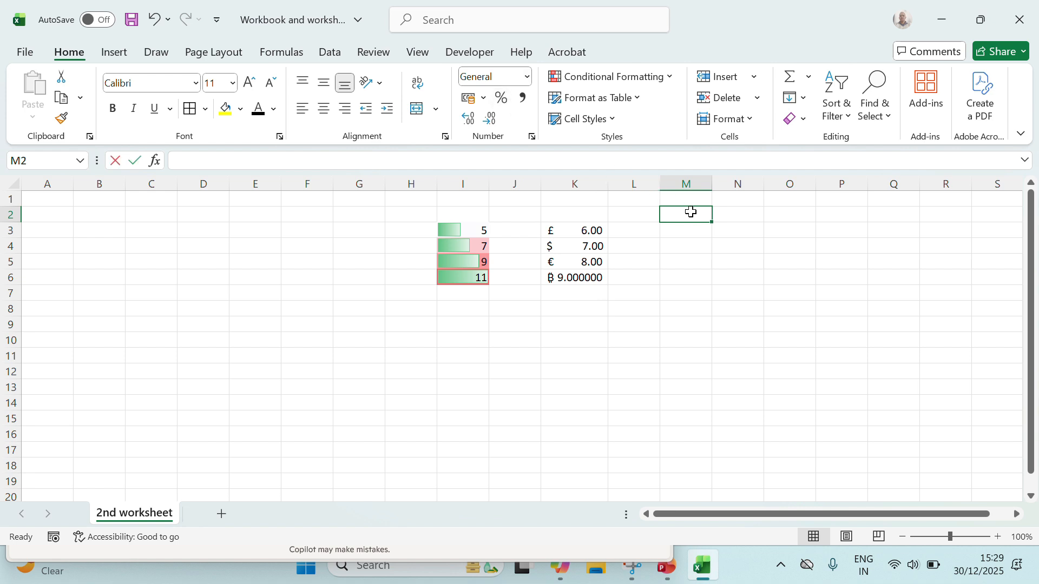
pyautogui.write('89')
pyautogui.click(726, 286)
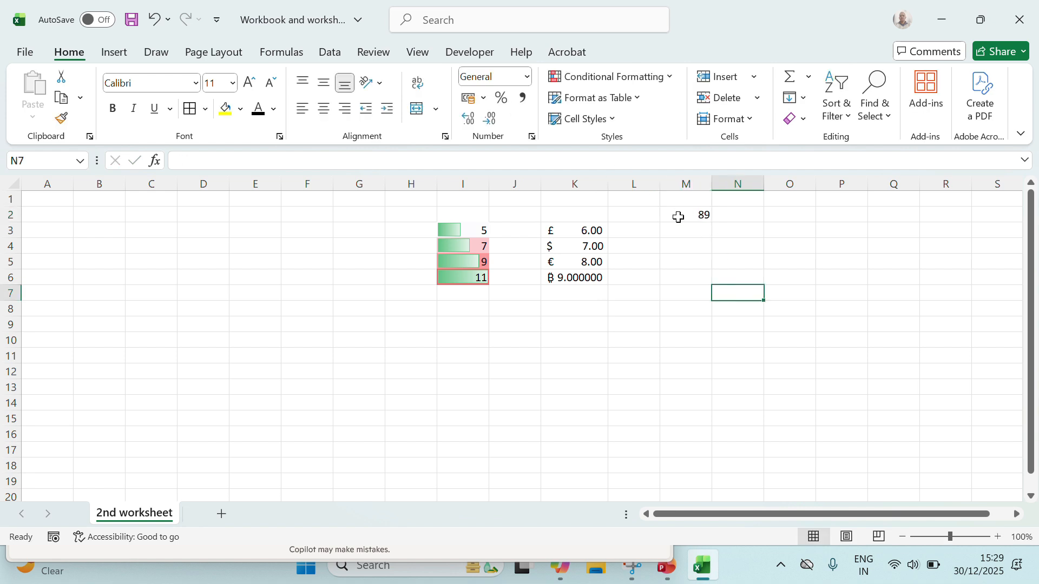
pyautogui.click(675, 215)
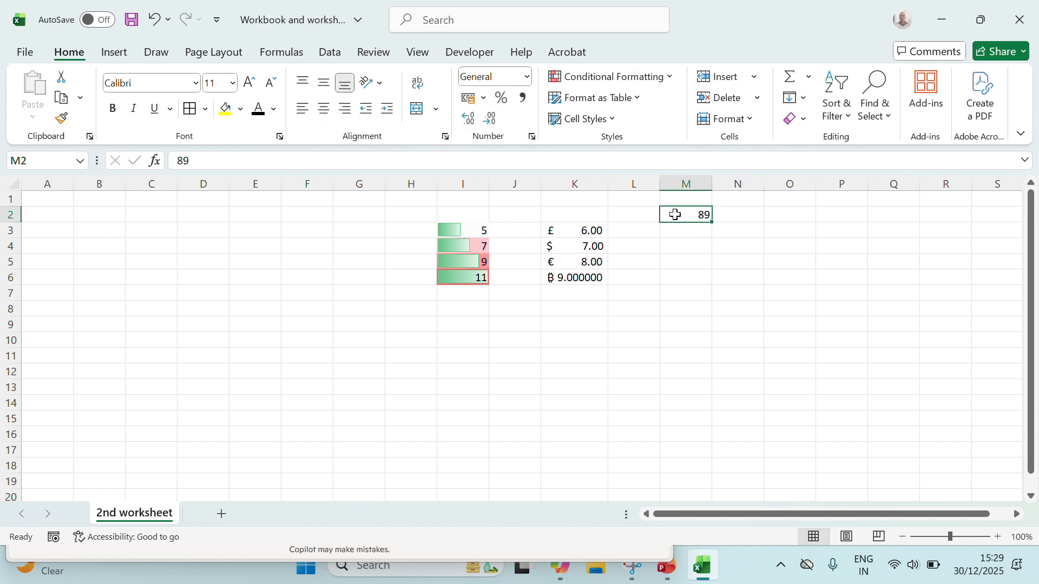
pyautogui.click(502, 98)
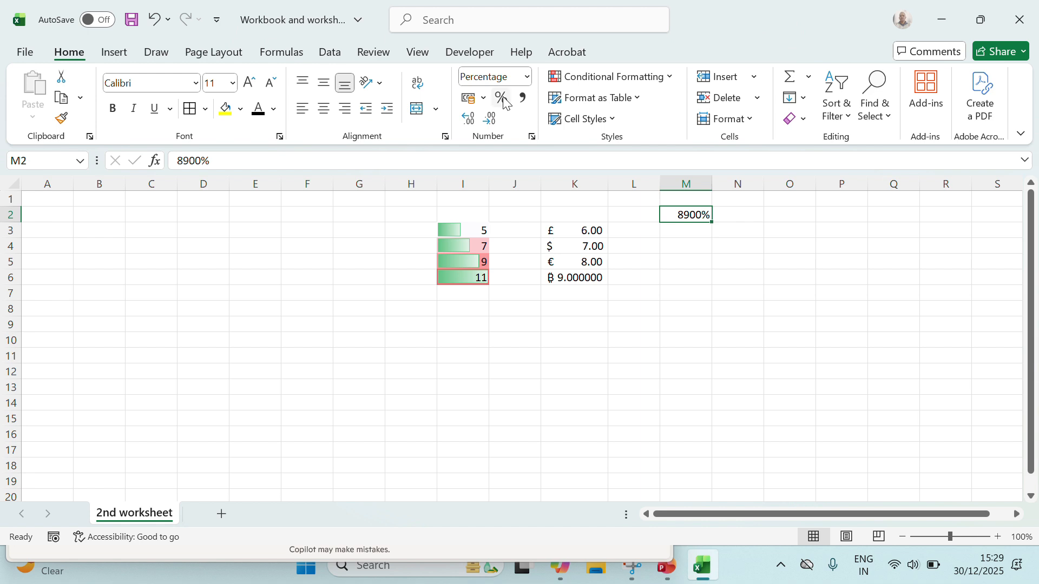
# Apply the Comma Style to cell M2 and reduce its display to one decimal place.
pyautogui.click(523, 100)
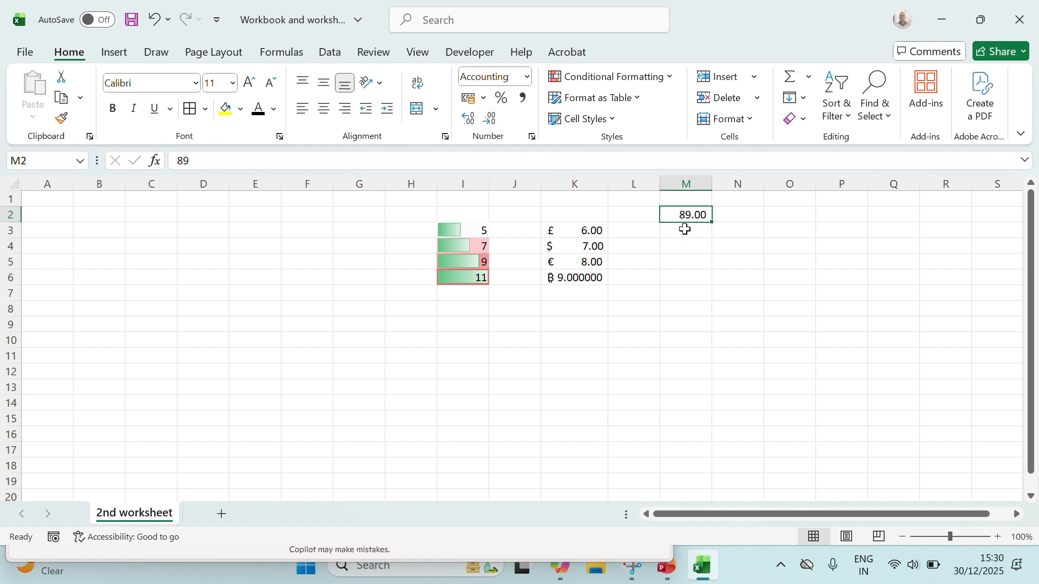
pyautogui.click(490, 122)
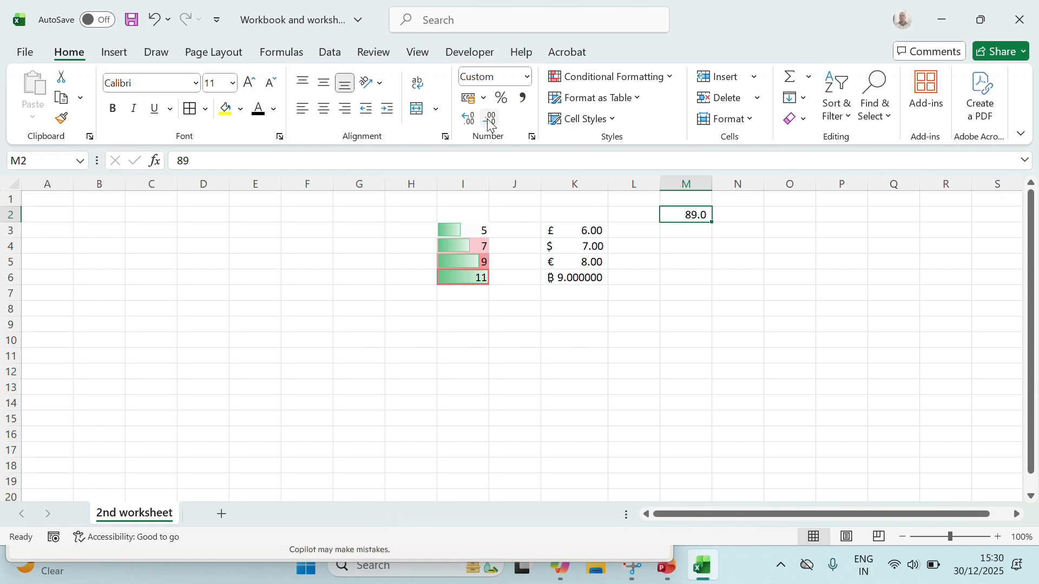
# Increase the decimal display of cell M2 to twelve decimal places.
pyautogui.click(492, 124)
pyautogui.click(472, 123)
pyautogui.click(473, 122)
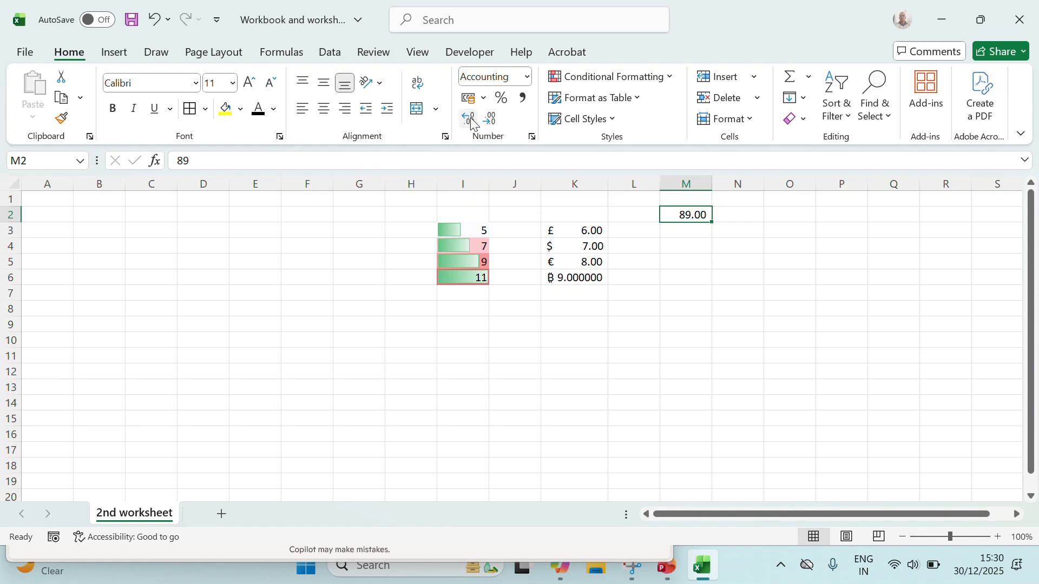
pyautogui.click(472, 122)
pyautogui.click(473, 123)
pyautogui.click(472, 122)
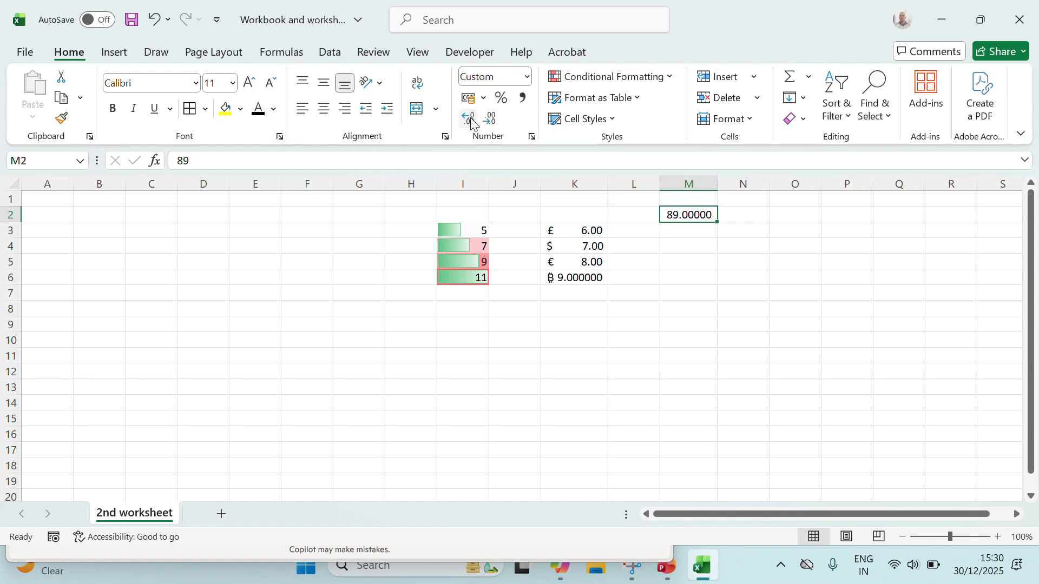
pyautogui.click(473, 123)
pyautogui.click(473, 123)
pyautogui.click(473, 122)
pyautogui.click(472, 122)
pyautogui.click(472, 122)
pyautogui.click(472, 123)
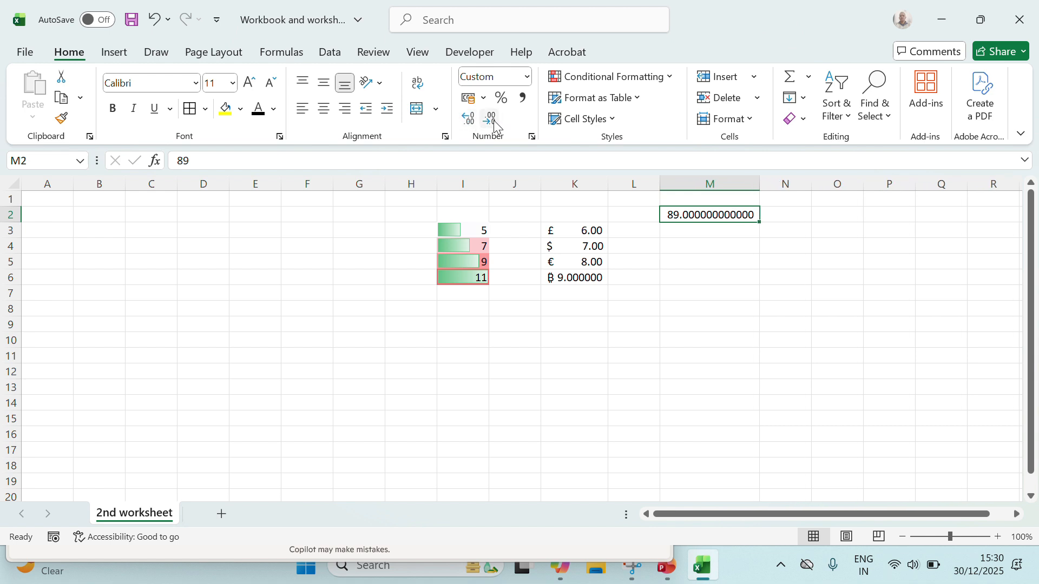
# Decrease the decimal display of cell M2 until no decimal places remain.
pyautogui.click(493, 123)
pyautogui.click(493, 123)
pyautogui.click(493, 124)
pyautogui.click(493, 124)
pyautogui.click(493, 123)
pyautogui.click(493, 123)
pyautogui.click(493, 123)
pyautogui.click(493, 124)
pyautogui.click(493, 124)
pyautogui.click(493, 123)
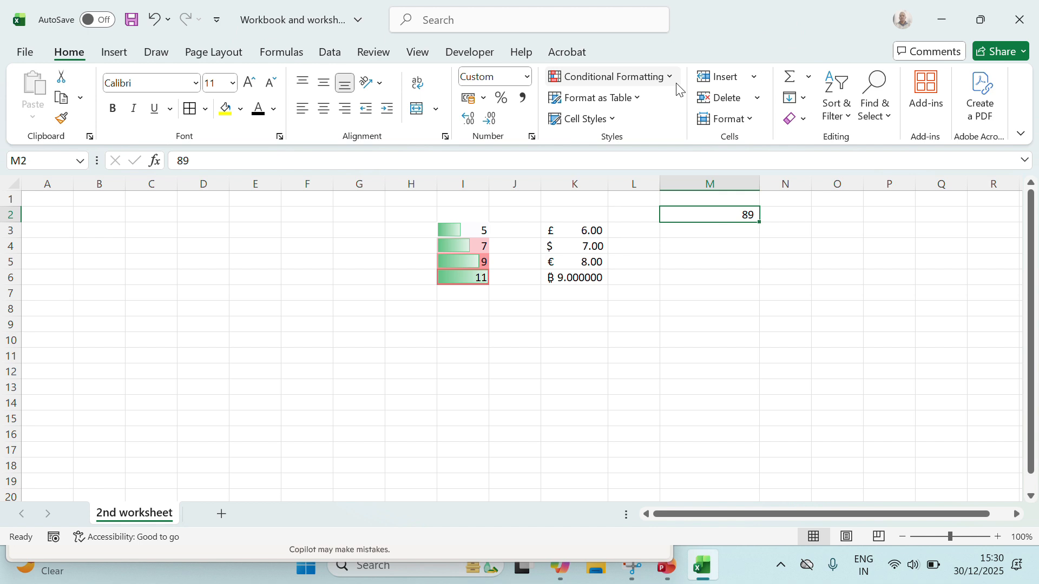
pyautogui.click(773, 231)
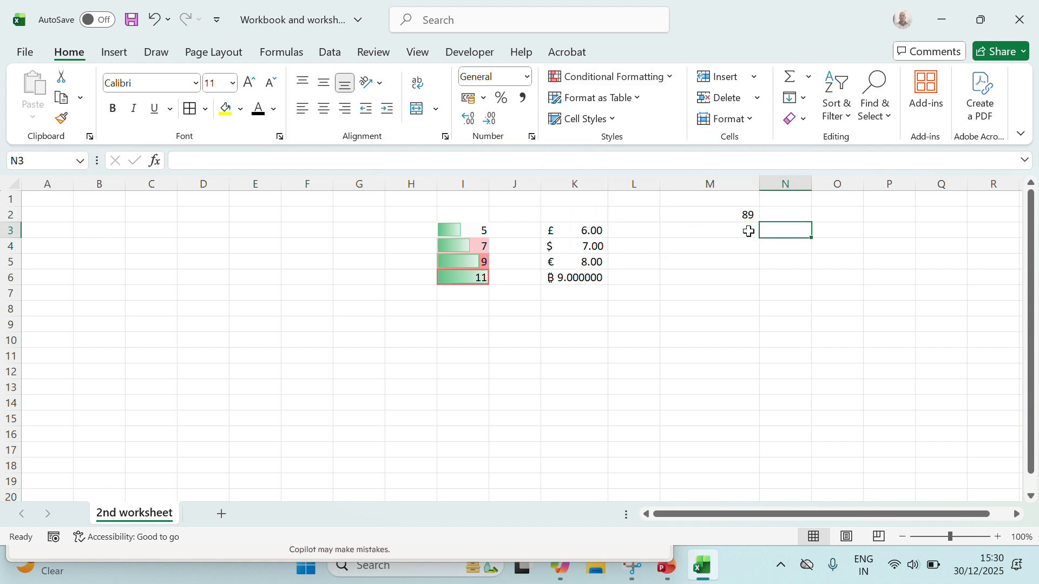
# Enter 67, 15, 25, 78, 50 and 88 down cells M2 to M7, replacing the content of M2.
pyautogui.click(752, 215)
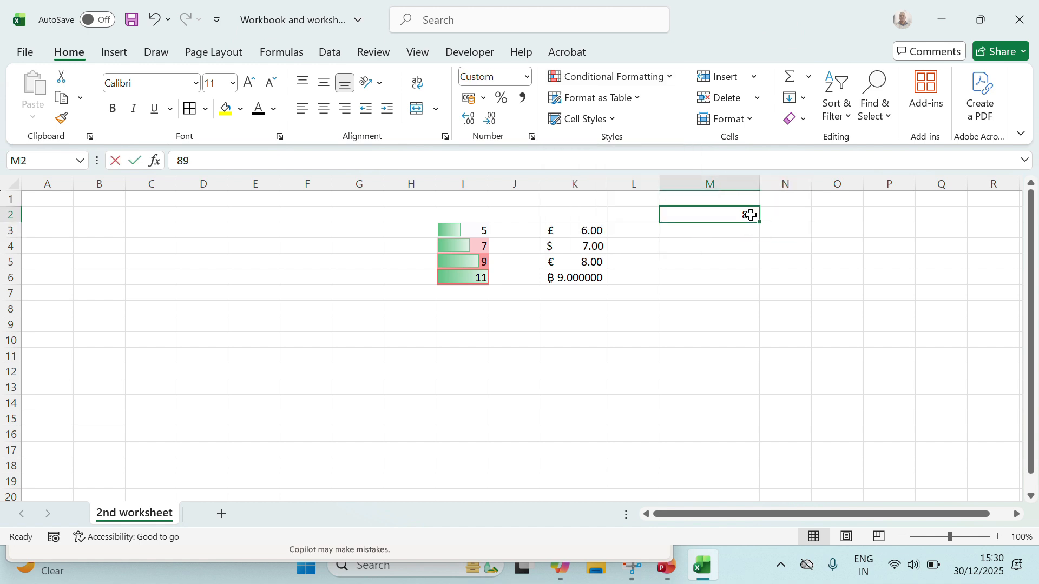
pyautogui.write('67')
pyautogui.press('Return')
pyautogui.write('15')
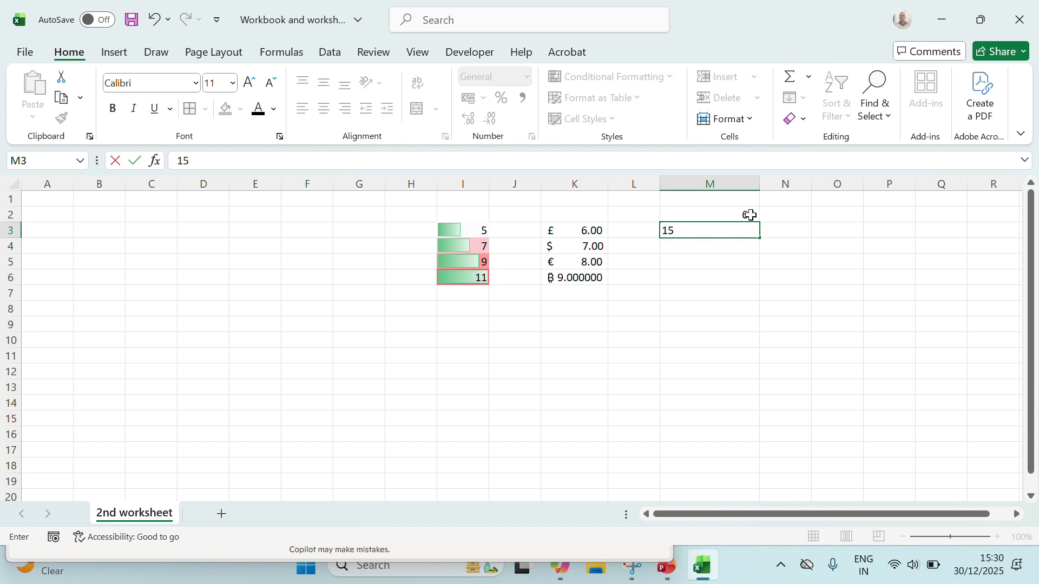
pyautogui.hotkey('ctrl', 'Return')
pyautogui.press('Return')
pyautogui.write('25')
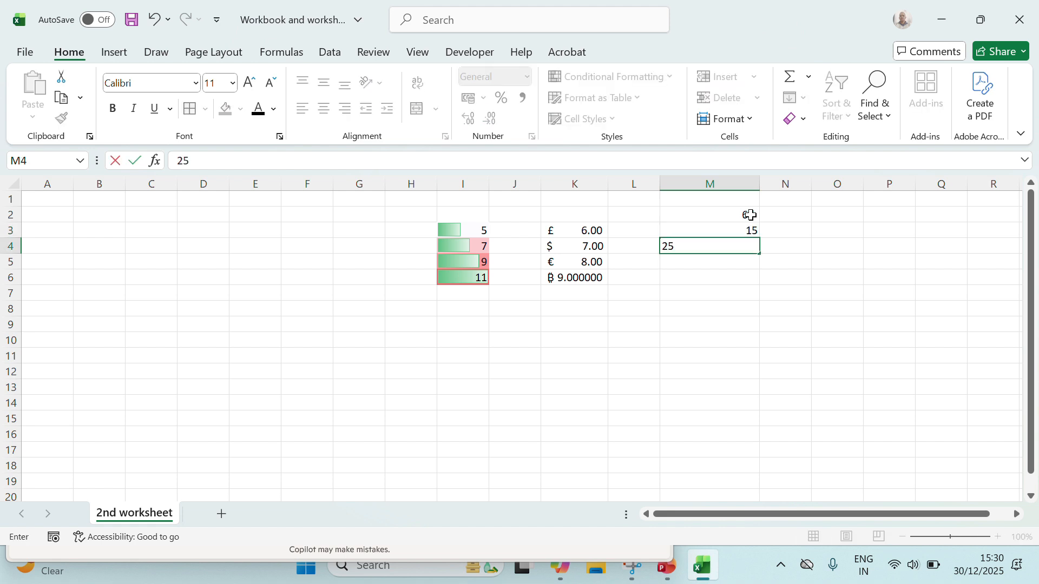
pyautogui.hotkey('ctrl', 'Return')
pyautogui.press('Return')
pyautogui.write('78')
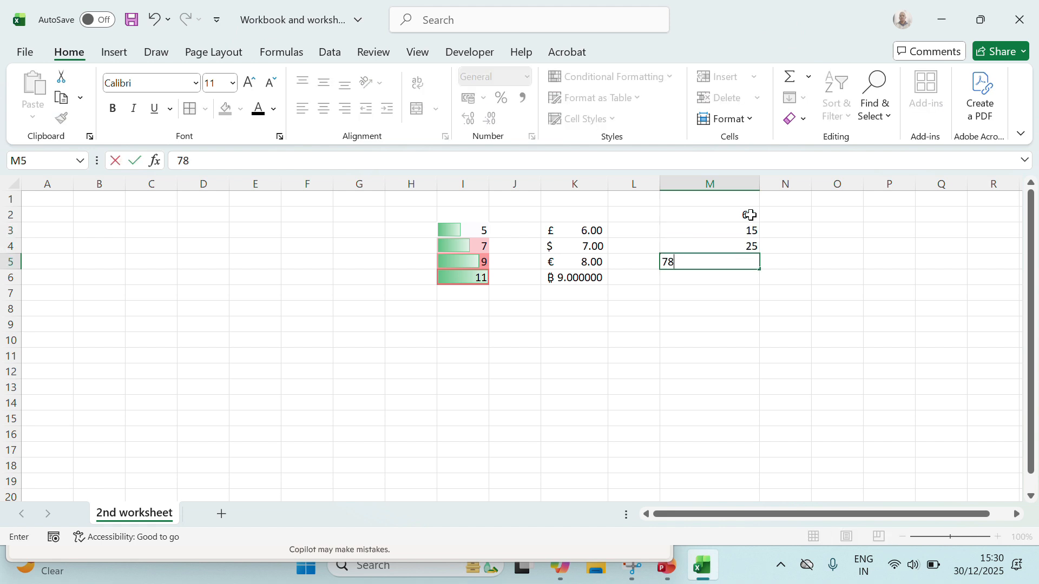
pyautogui.hotkey('ctrl', 'Return')
pyautogui.press('Return')
pyautogui.write('50')
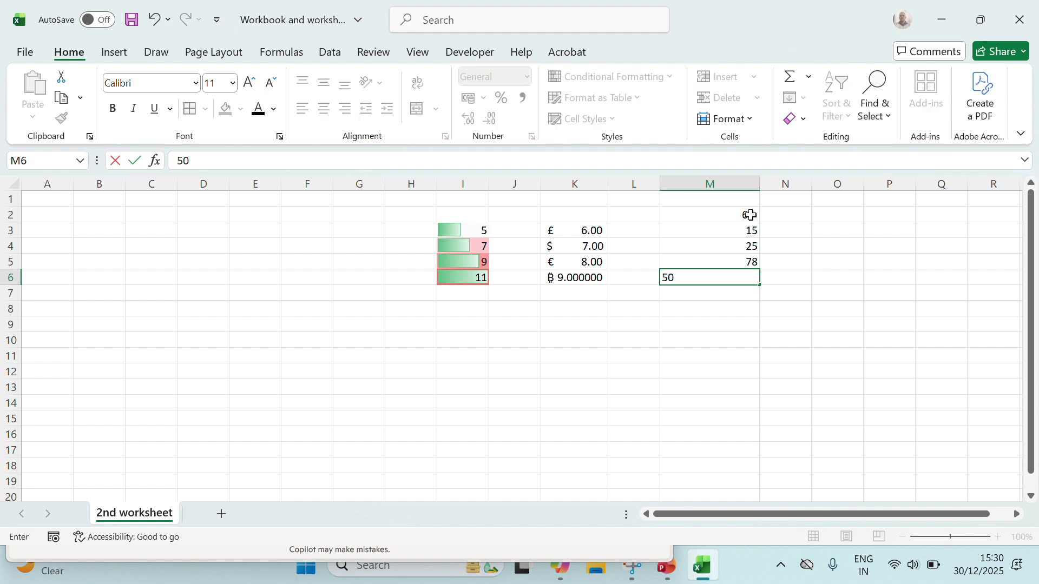
pyautogui.press('Return')
pyautogui.write('88')
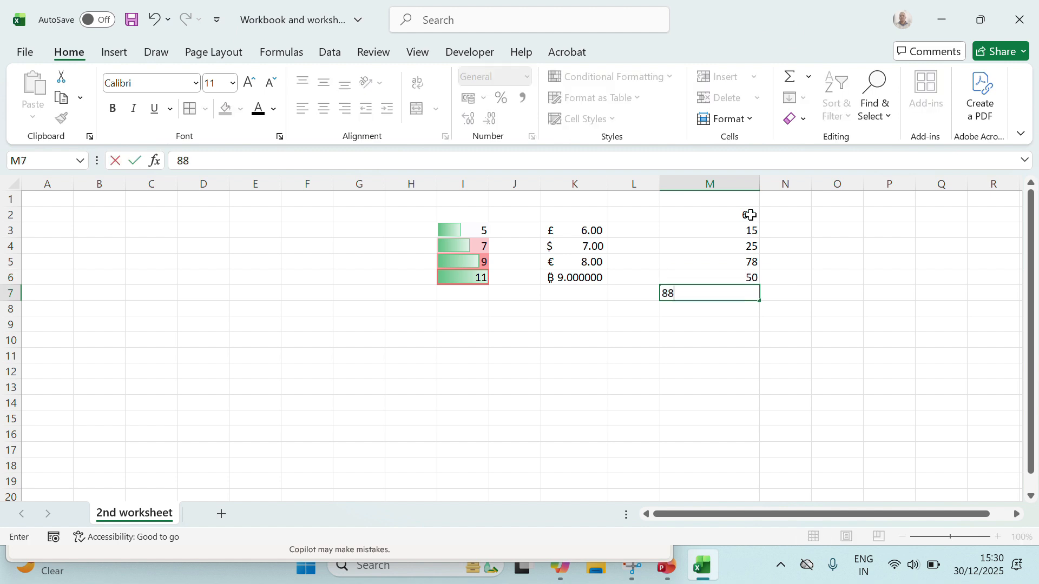
pyautogui.press('Return')
# Center the contents of the whole column M.
pyautogui.click(718, 181)
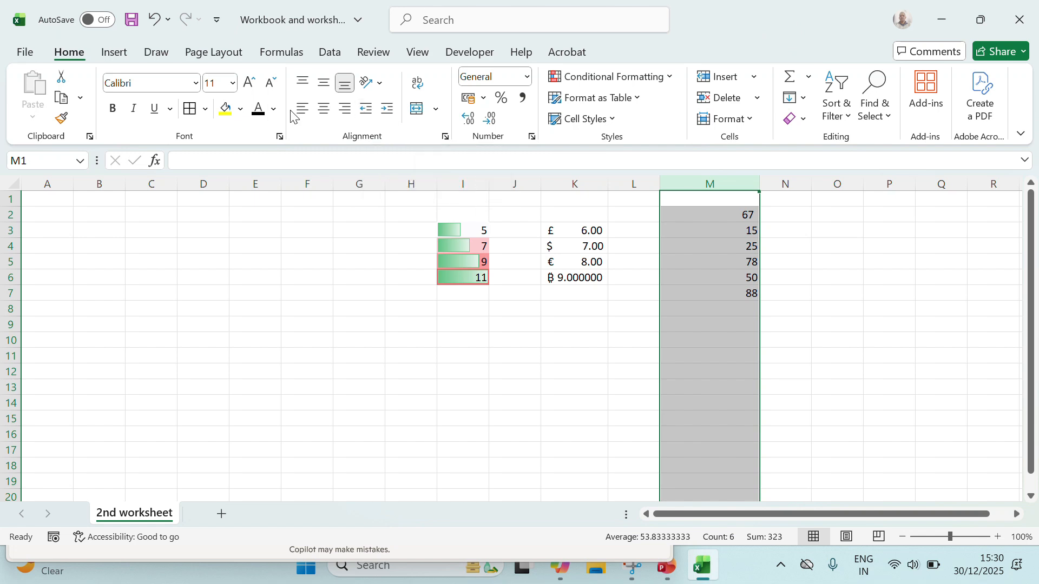
pyautogui.click(325, 115)
pyautogui.click(903, 355)
# Clear the value from cell M2.
pyautogui.click(719, 214)
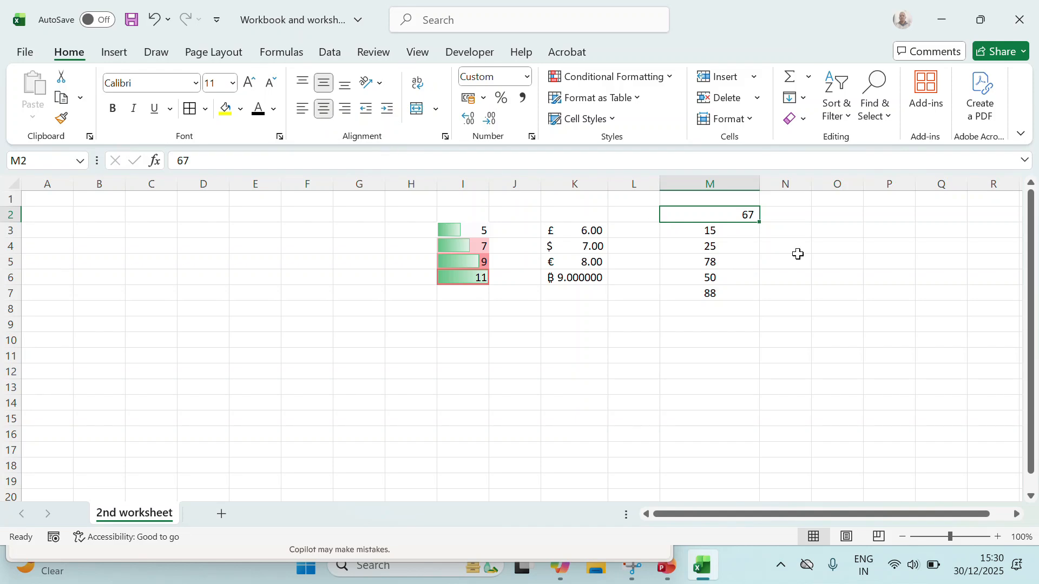
pyautogui.click(902, 292)
pyautogui.click(730, 215)
pyautogui.press('Delete')
pyautogui.click(833, 304)
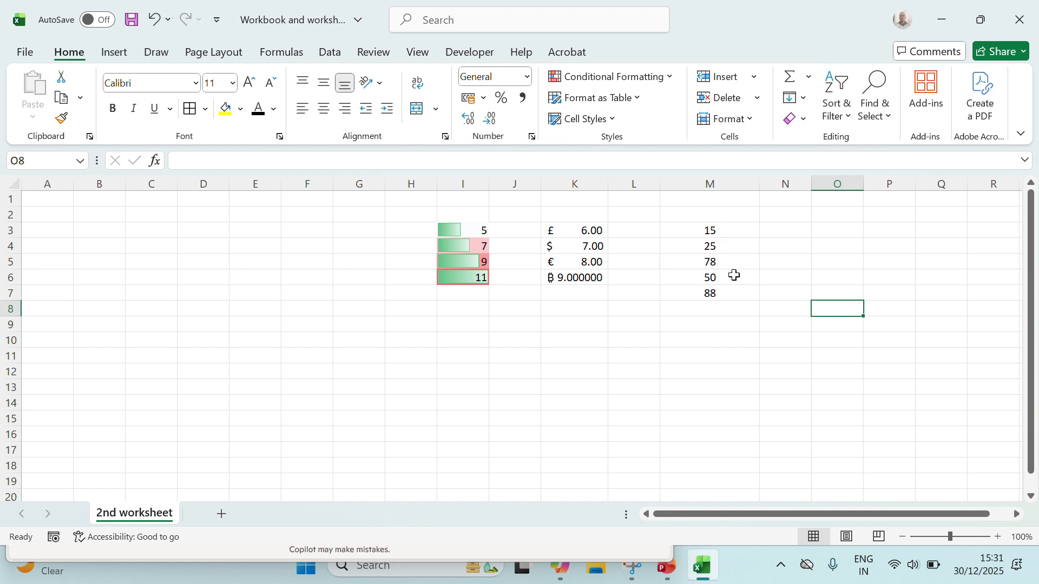
# Add a Less Than 50 conditional formatting rule to M3:M7 using Light Red Fill with Dark Red Text.
pyautogui.moveTo(722, 231); pyautogui.dragTo(726, 290)
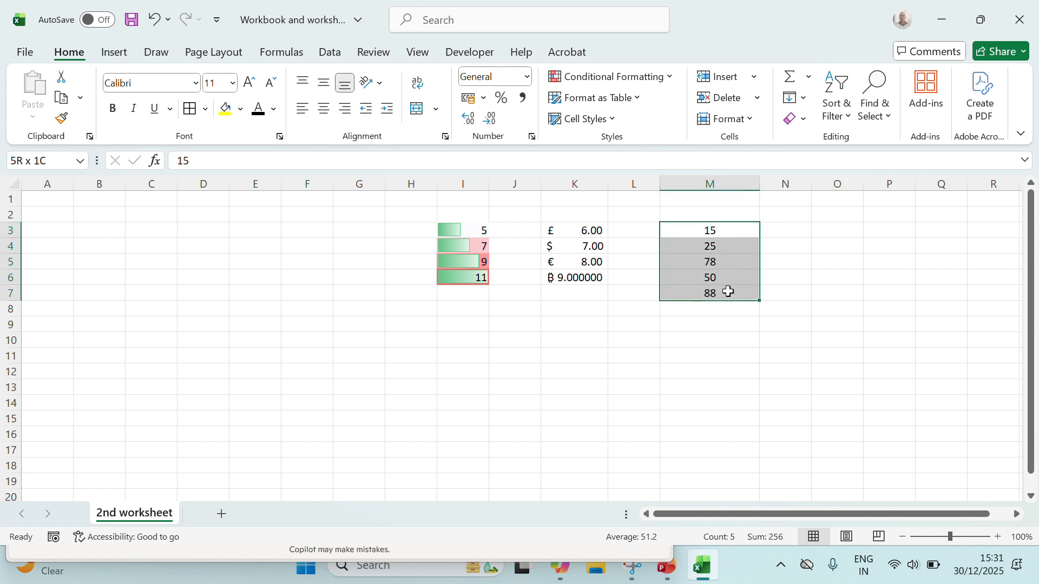
pyautogui.click(674, 77)
pyautogui.moveTo(692, 107)
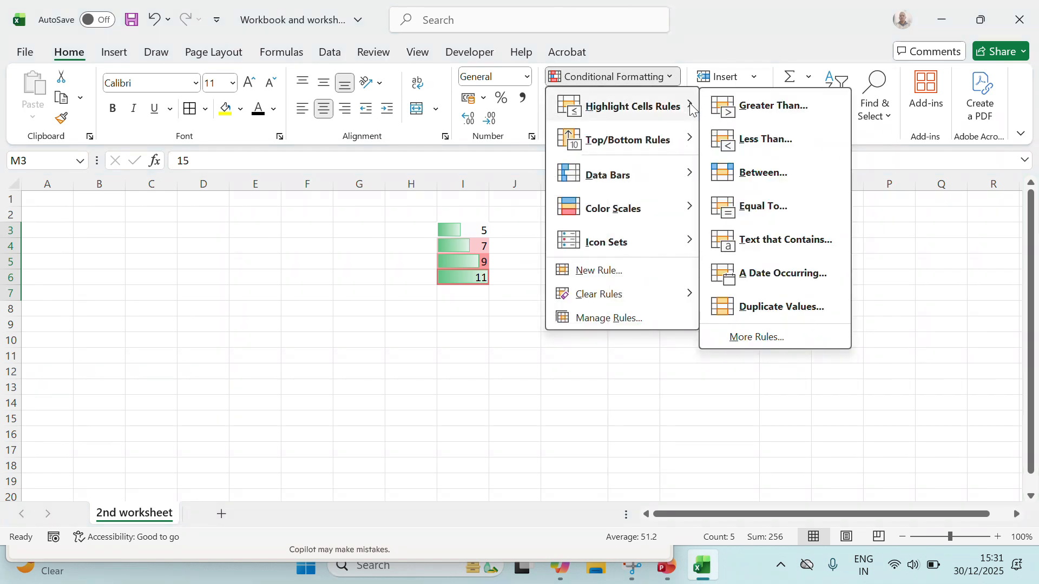
pyautogui.click(786, 146)
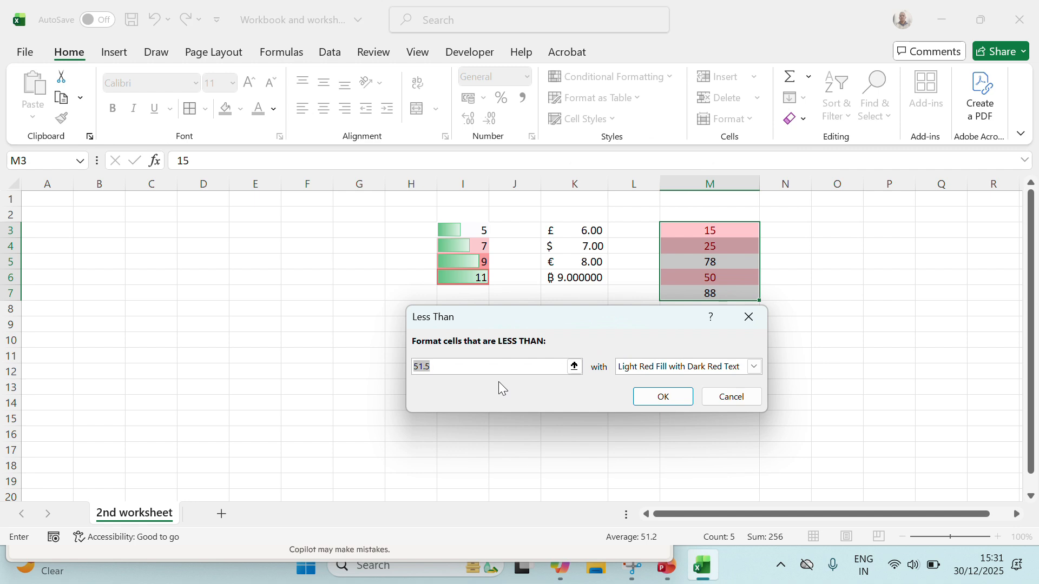
pyautogui.write('50')
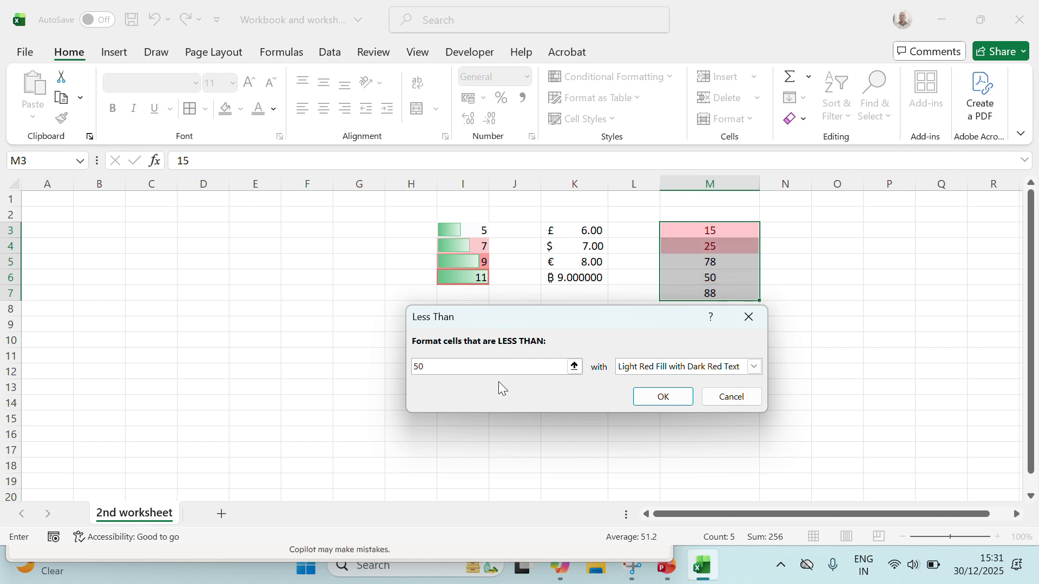
pyautogui.click(662, 397)
pyautogui.click(827, 247)
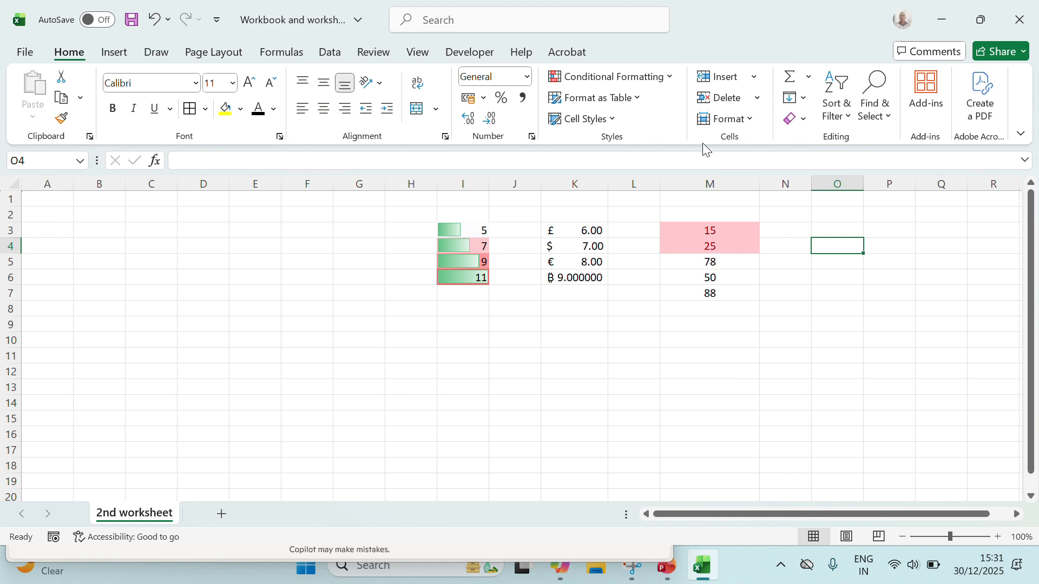
pyautogui.click(674, 80)
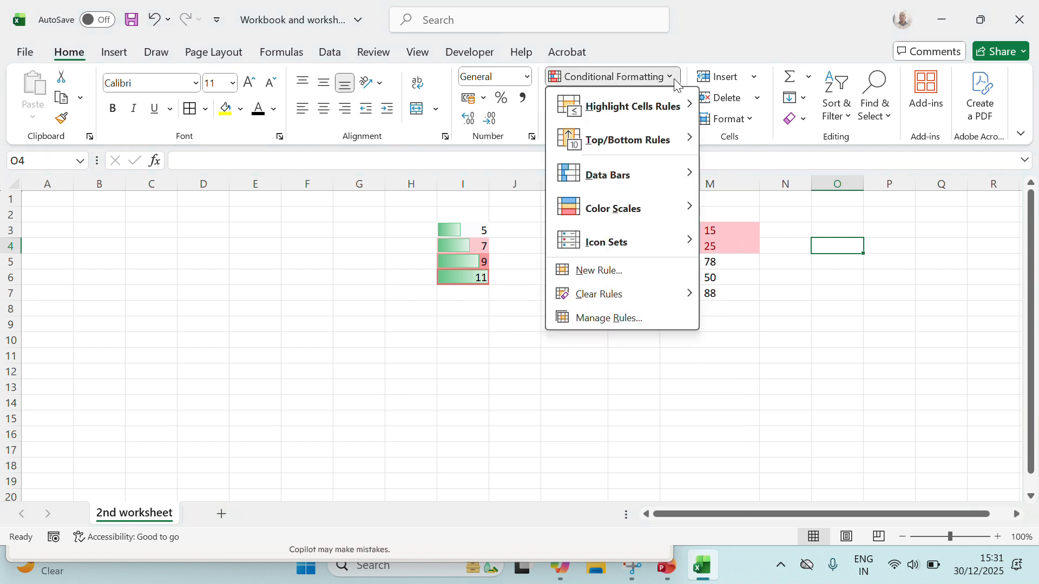
pyautogui.moveTo(674, 106)
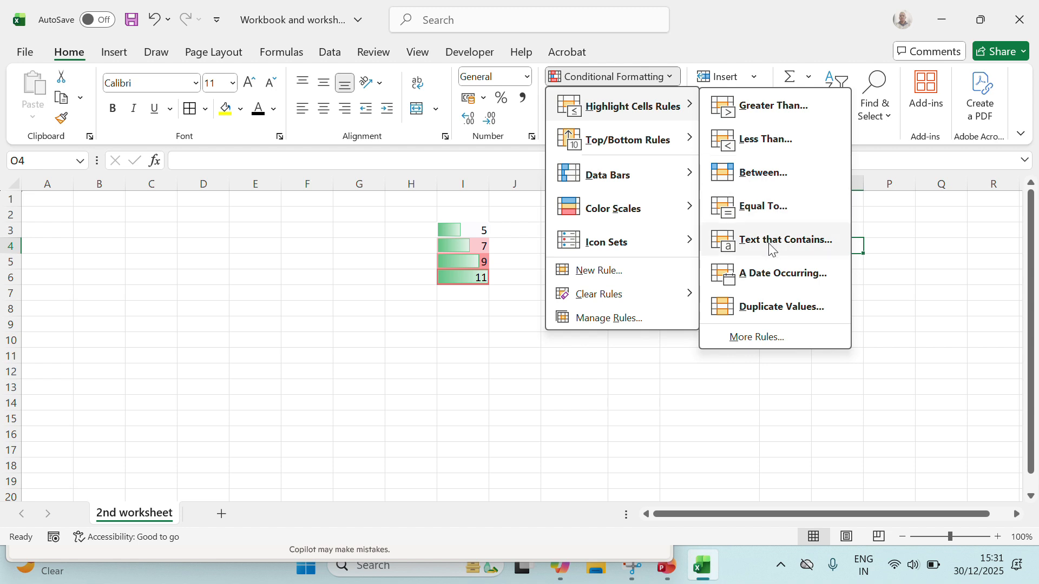
pyautogui.moveTo(697, 162)
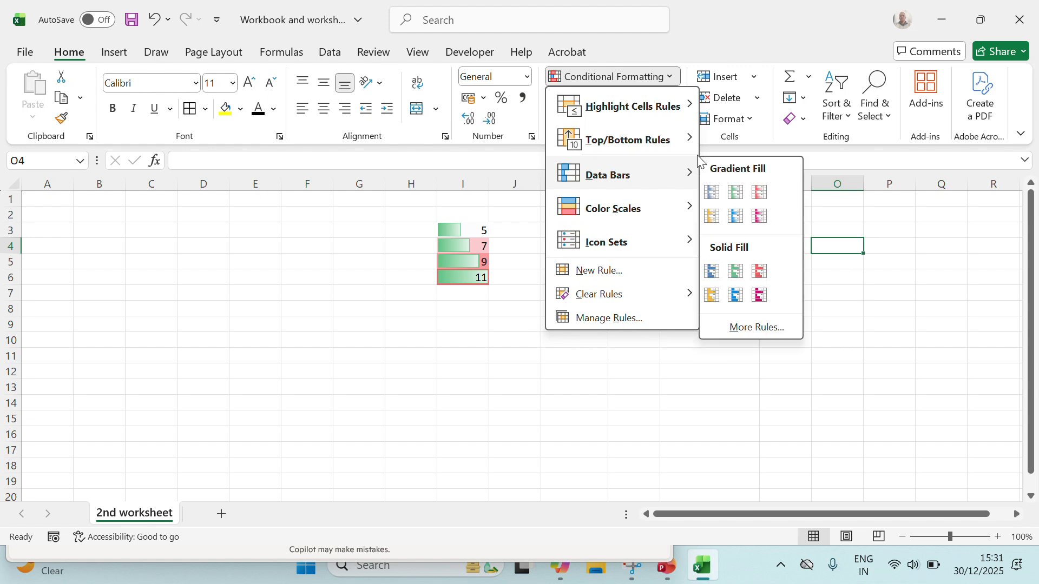
pyautogui.moveTo(695, 143)
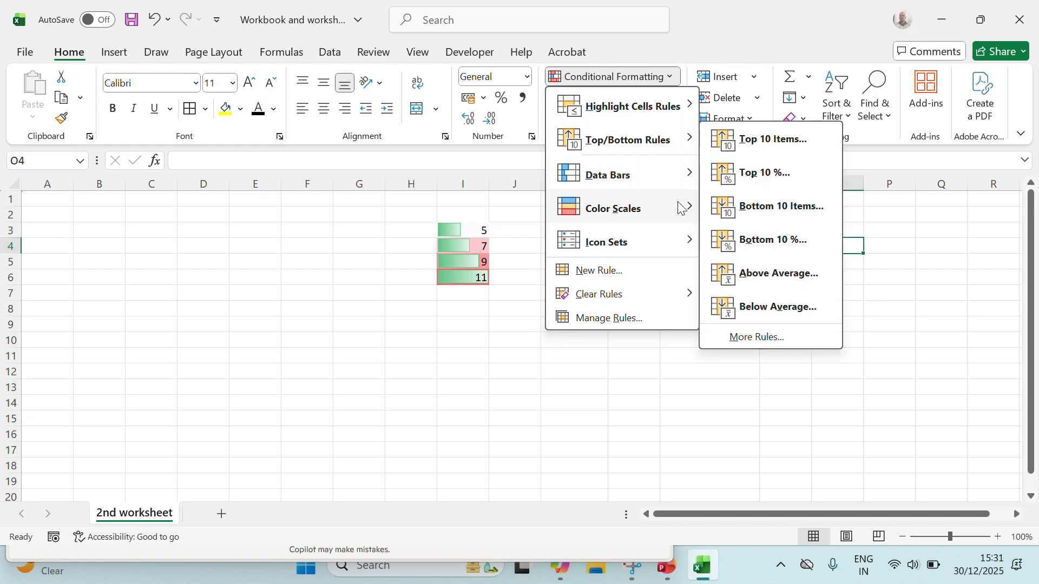
pyautogui.moveTo(686, 215)
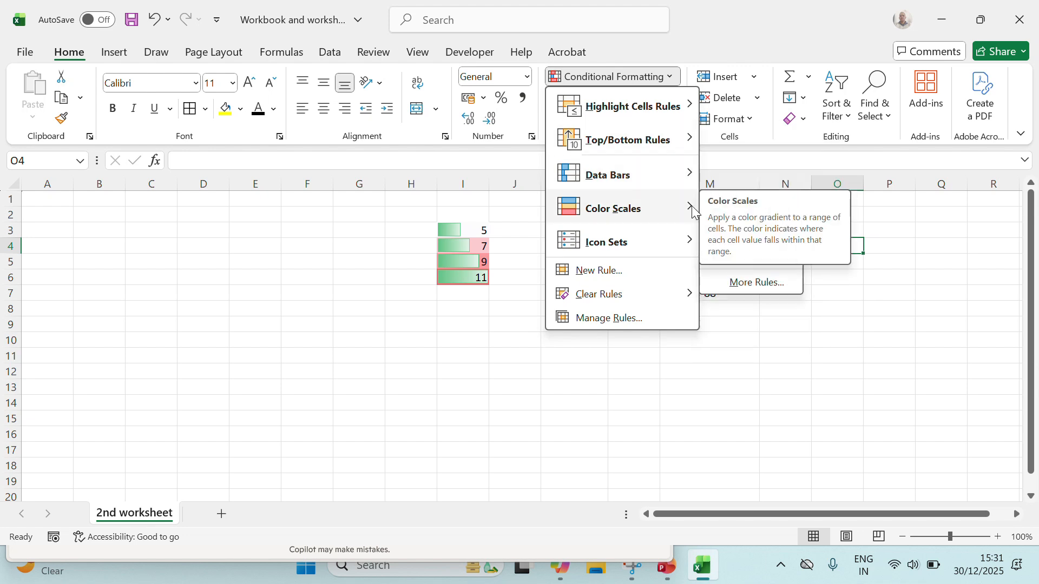
pyautogui.click(511, 307)
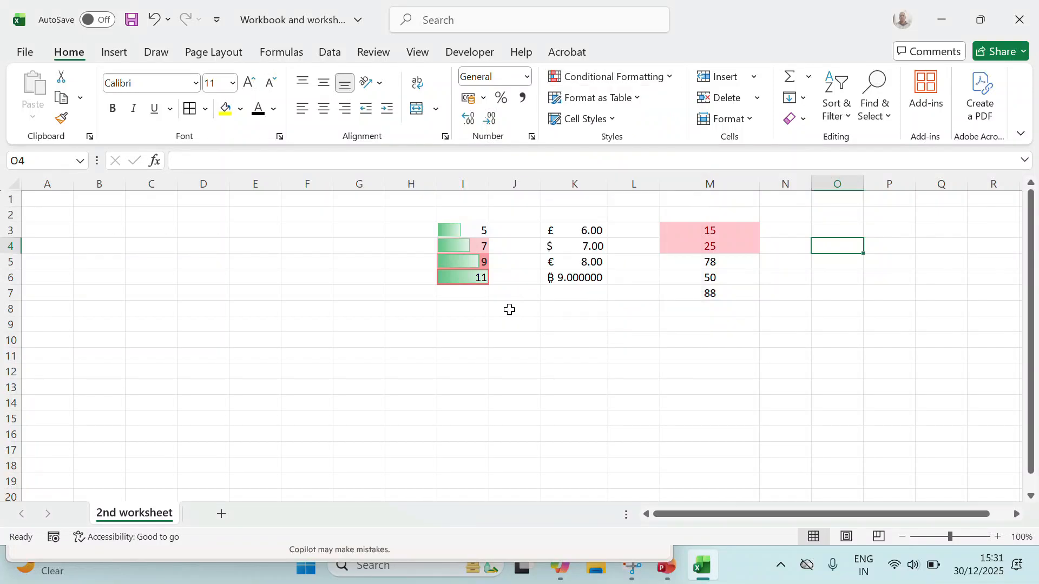
# Apply green gradient-fill data bars to the values in I3:I6.
pyautogui.click(469, 229)
pyautogui.moveTo(469, 229); pyautogui.dragTo(471, 277)
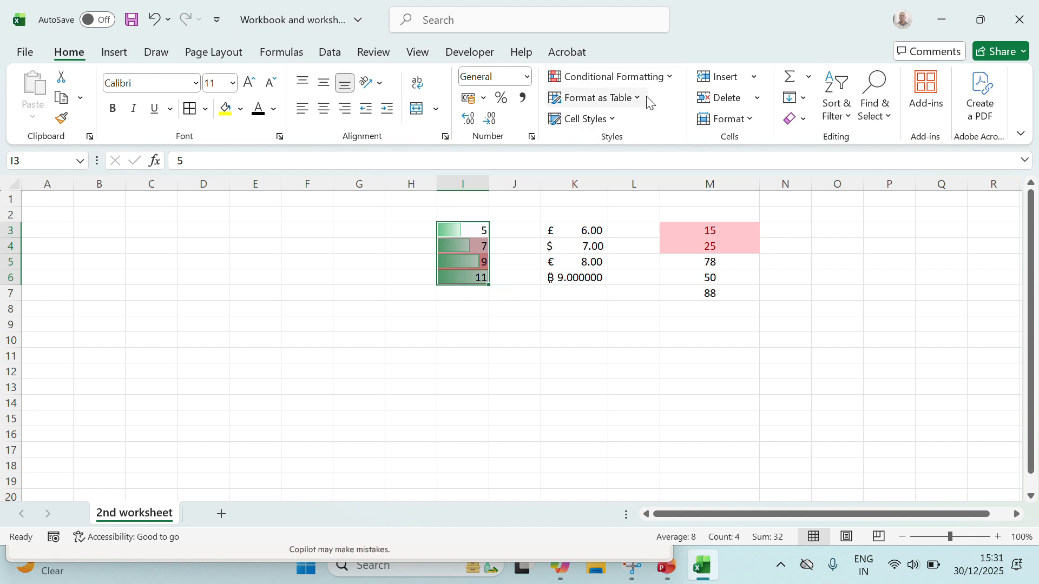
pyautogui.click(677, 85)
pyautogui.moveTo(657, 209)
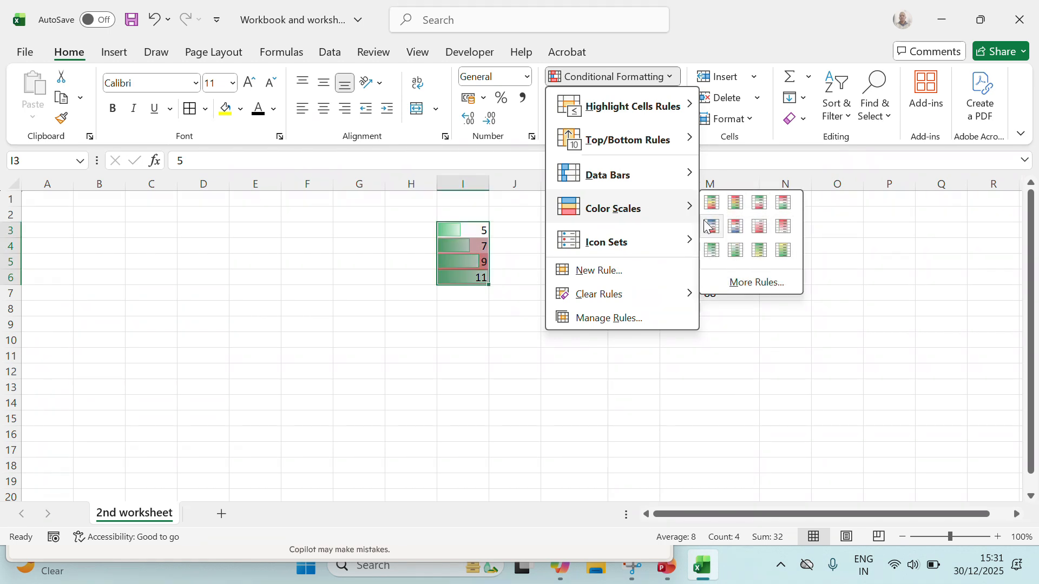
pyautogui.moveTo(689, 179)
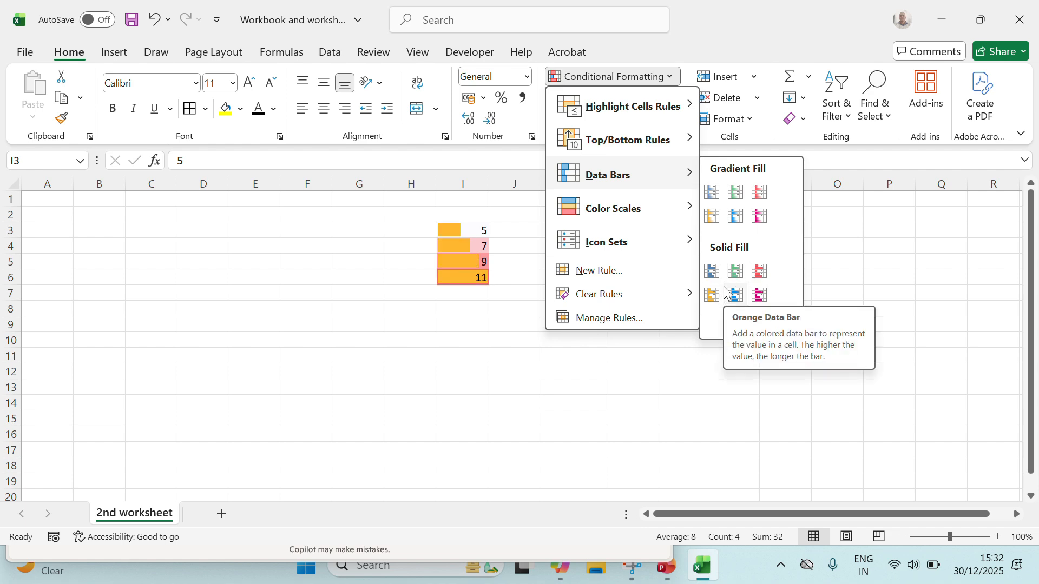
pyautogui.click(735, 191)
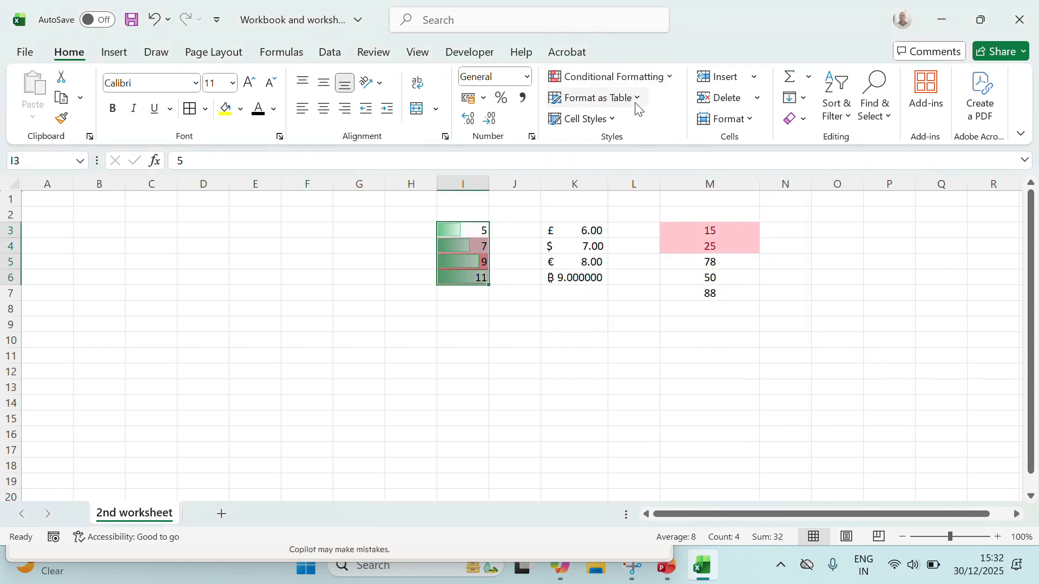
# Format I3:I6 as a table with the orange gridded style from the Light group.
pyautogui.click(640, 106)
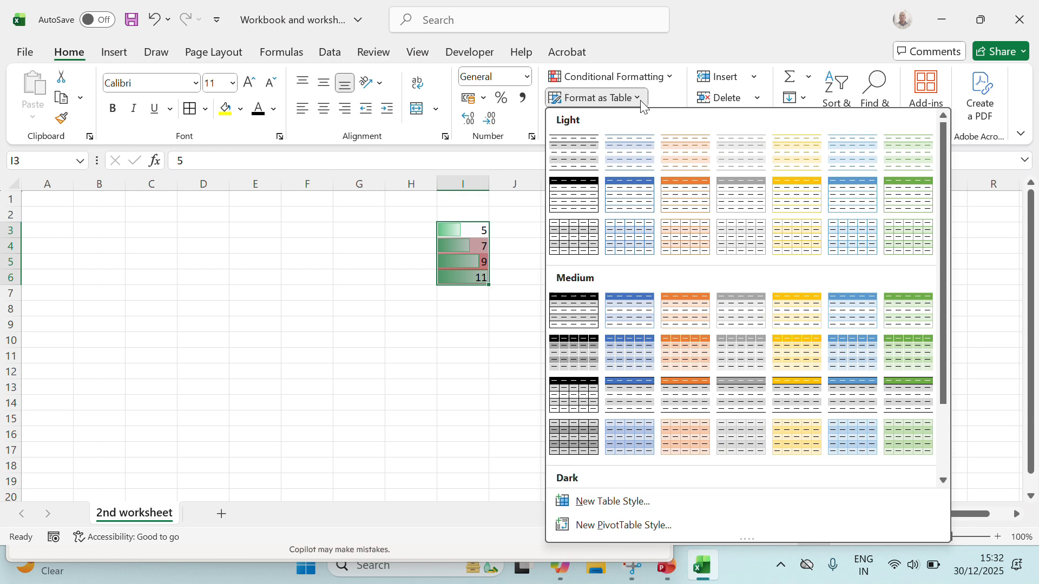
pyautogui.click(694, 242)
pyautogui.click(568, 399)
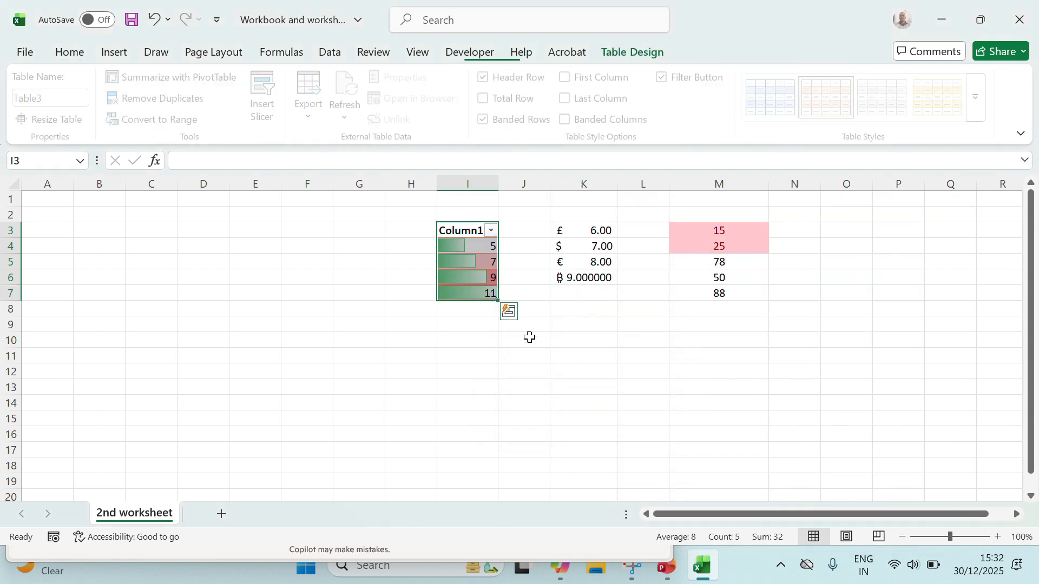
pyautogui.click(542, 339)
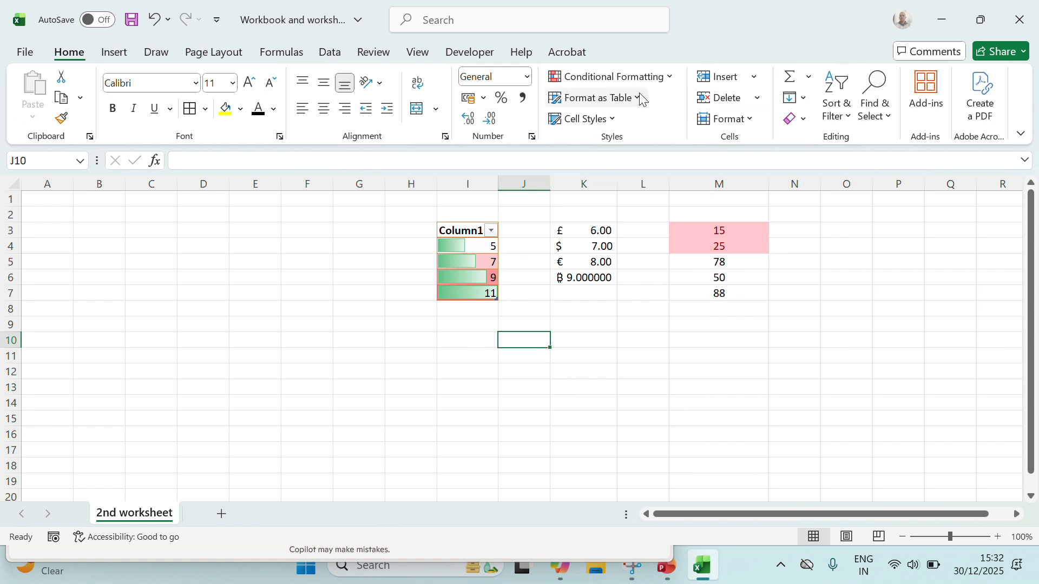
pyautogui.click(617, 120)
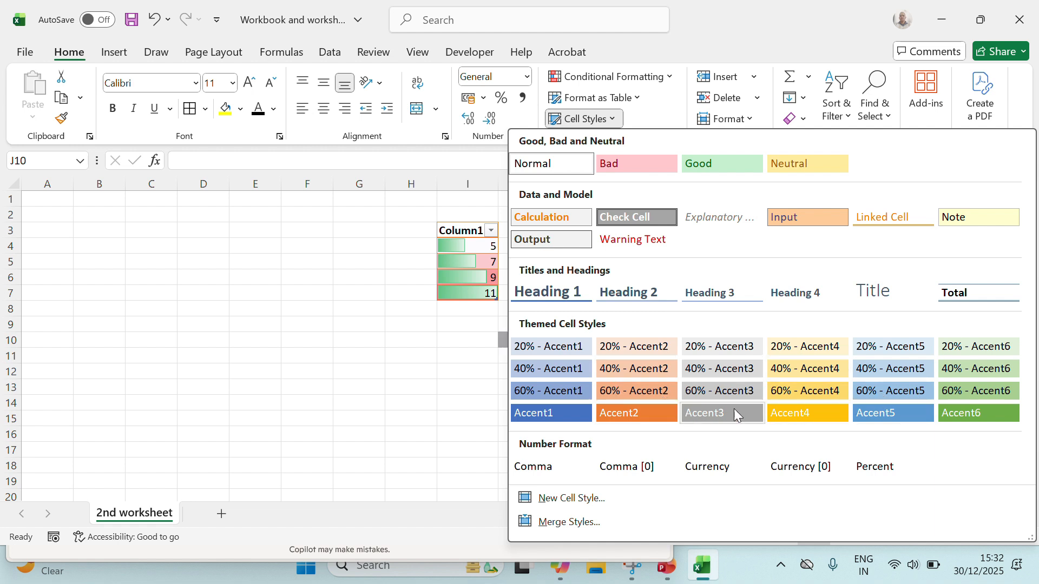
pyautogui.click(739, 51)
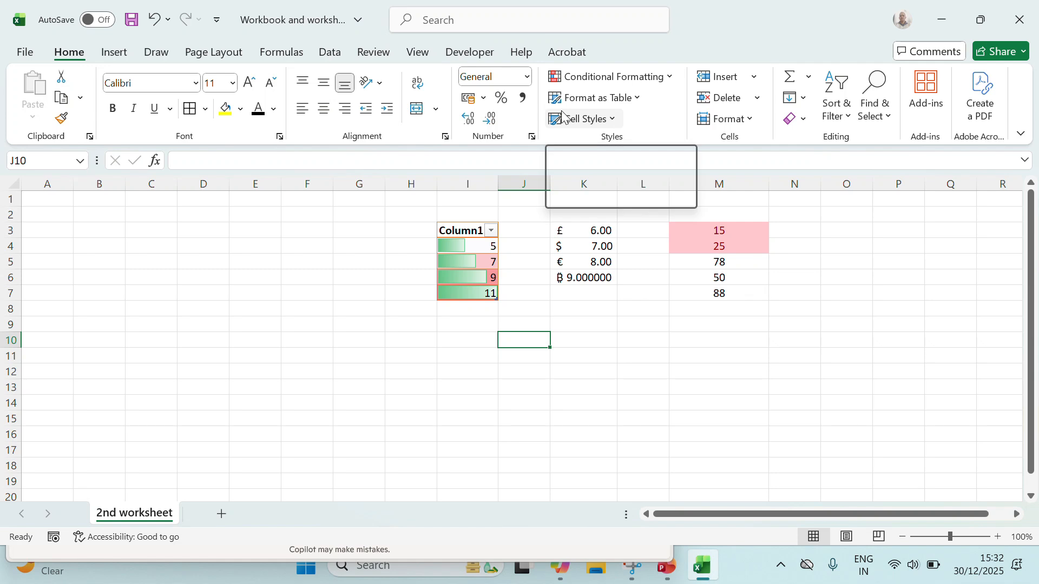
# Insert an entire row at cell J10 through the cell insertion options, and insert another sheet row at the same place.
pyautogui.click(754, 79)
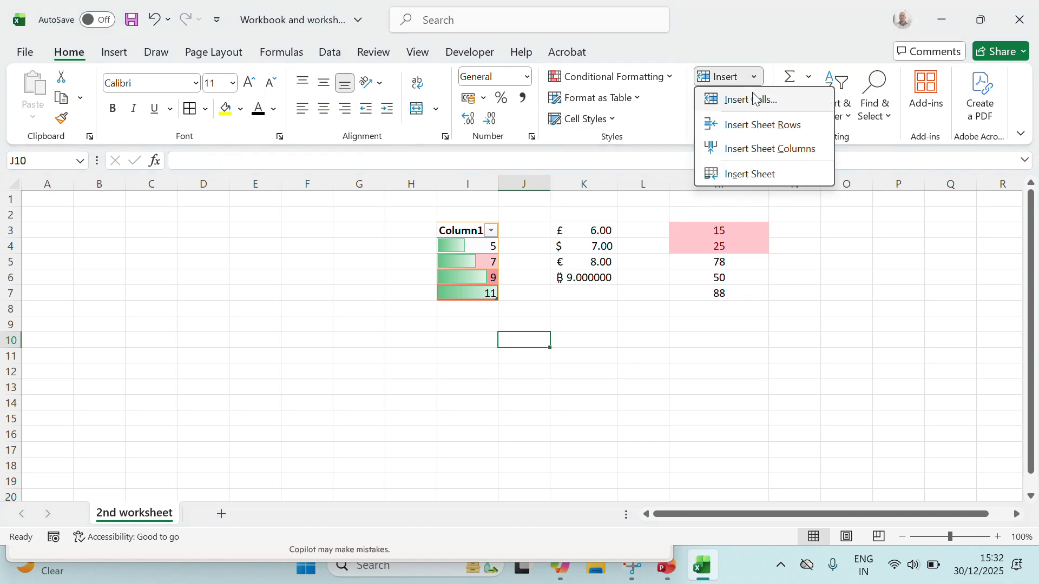
pyautogui.click(754, 101)
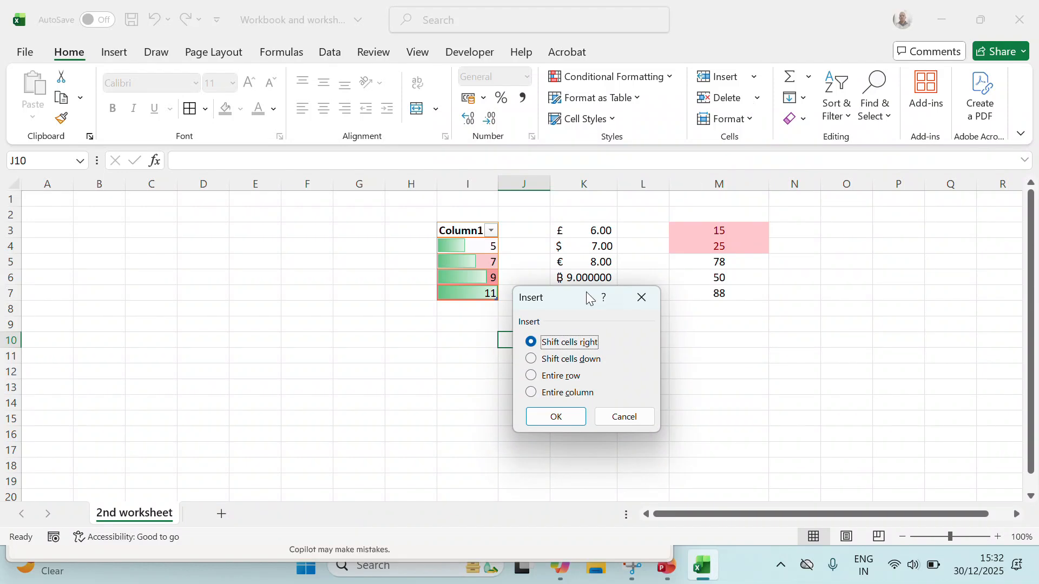
pyautogui.click(531, 376)
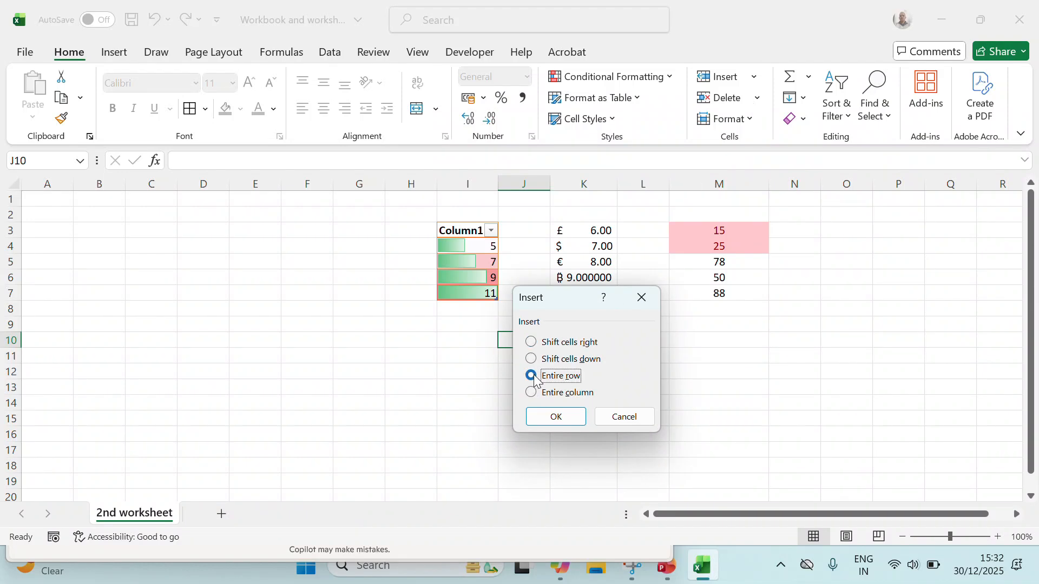
pyautogui.click(550, 417)
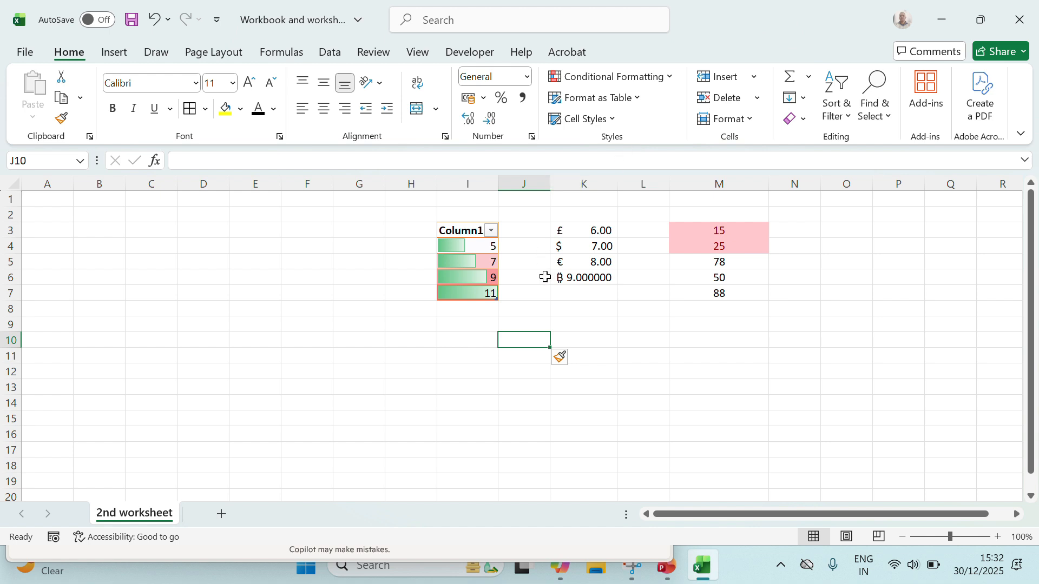
pyautogui.click(756, 78)
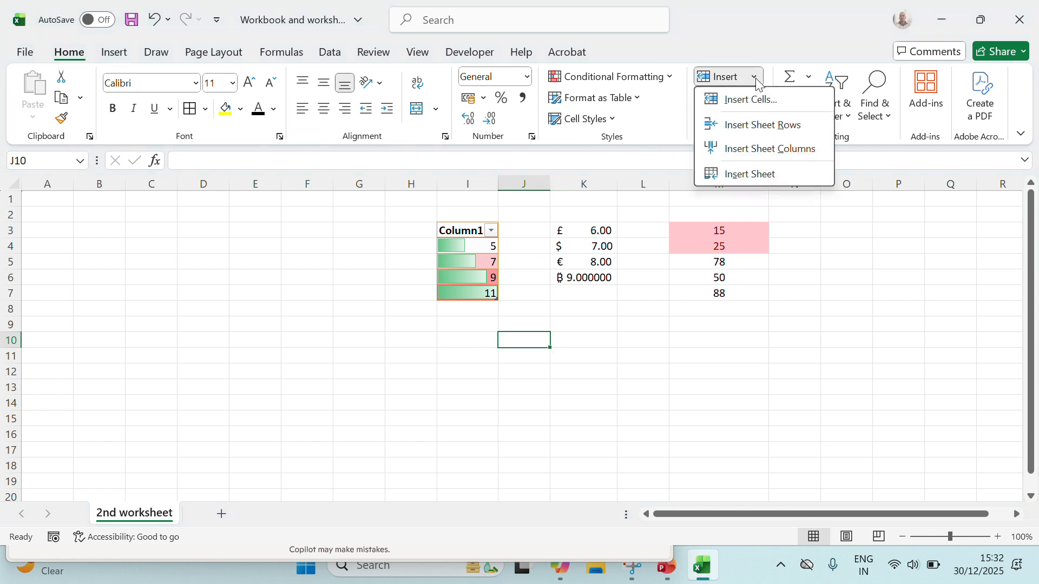
pyautogui.click(766, 130)
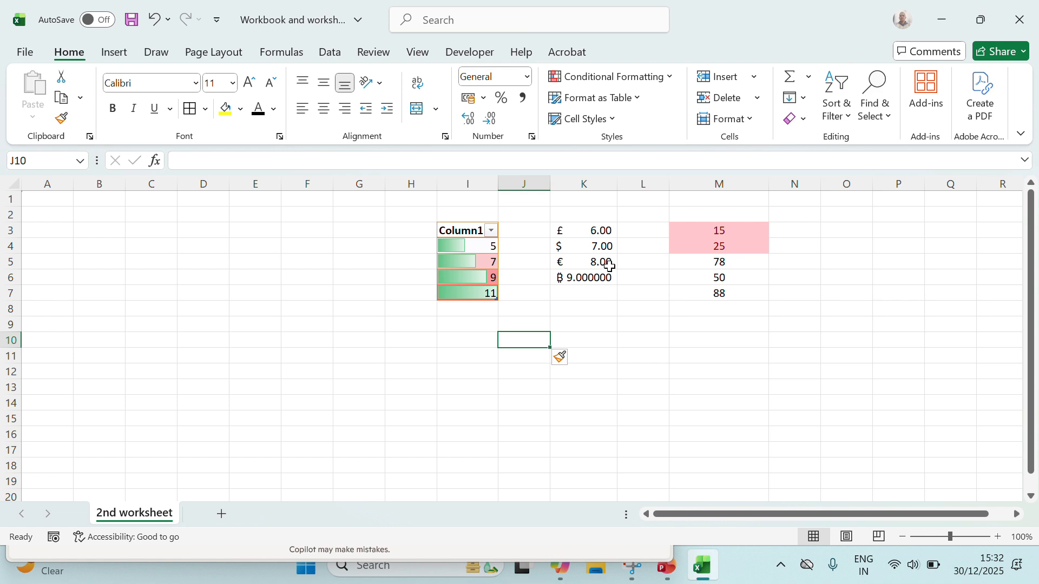
# Insert a new worksheet and add one sheet row and one sheet column at its cell A1.
pyautogui.click(756, 78)
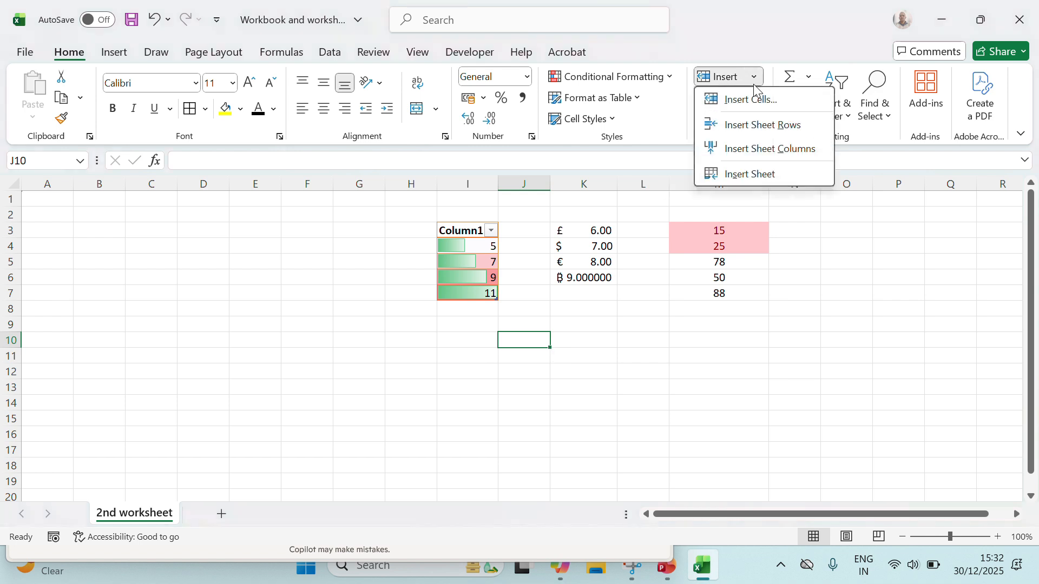
pyautogui.click(754, 172)
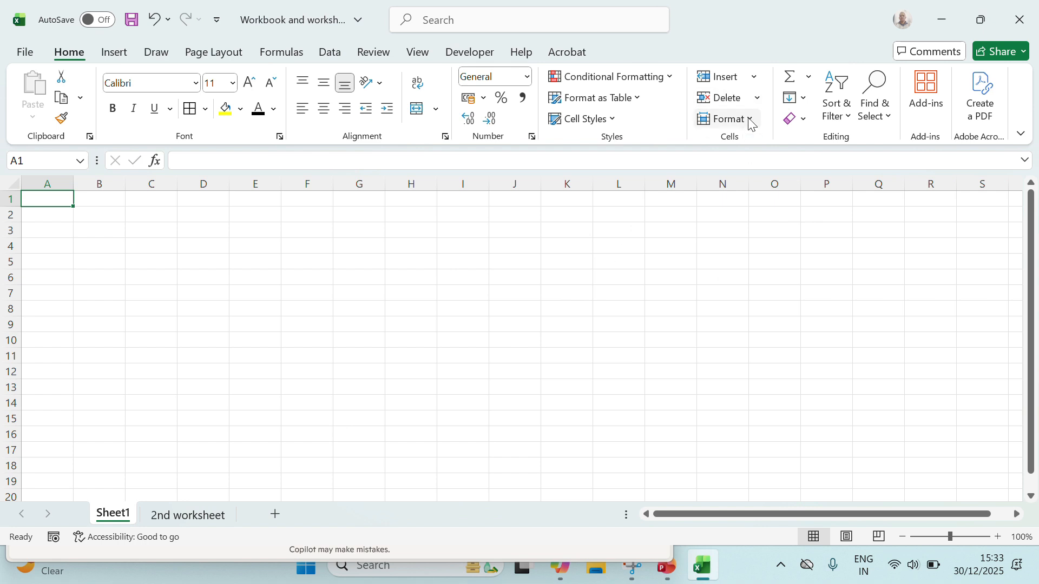
pyautogui.click(757, 79)
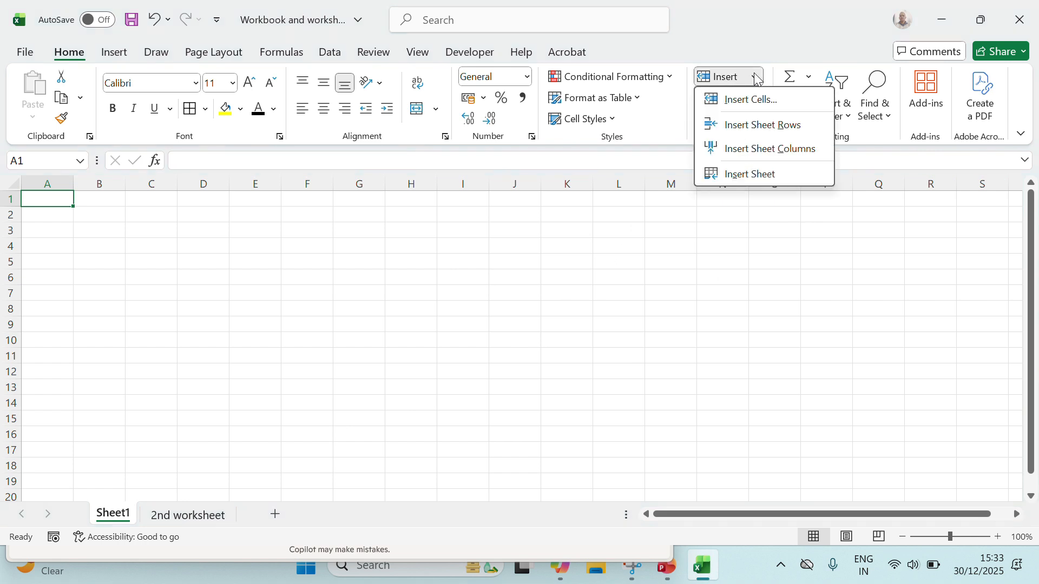
pyautogui.click(768, 129)
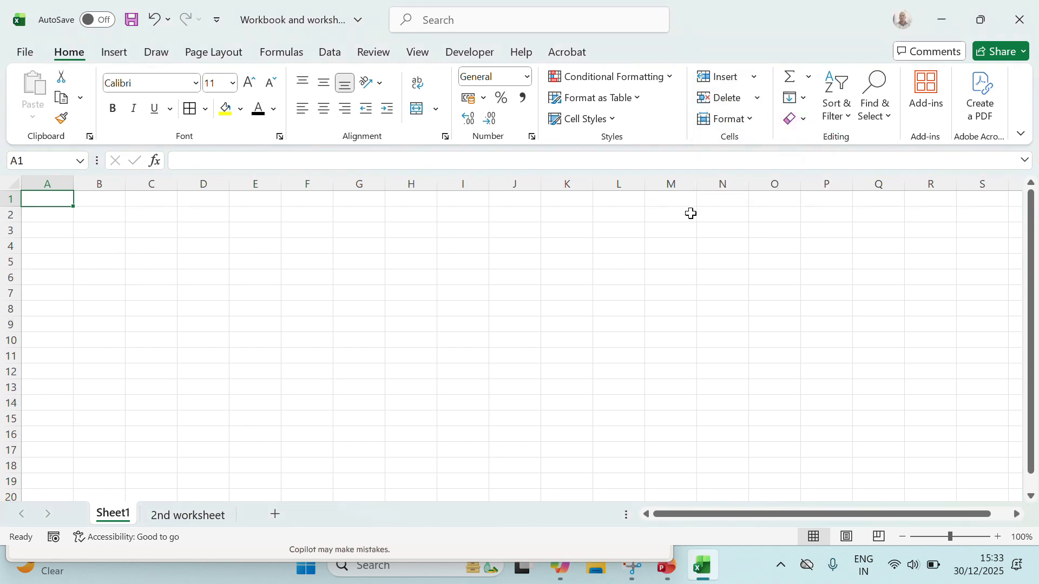
pyautogui.click(756, 78)
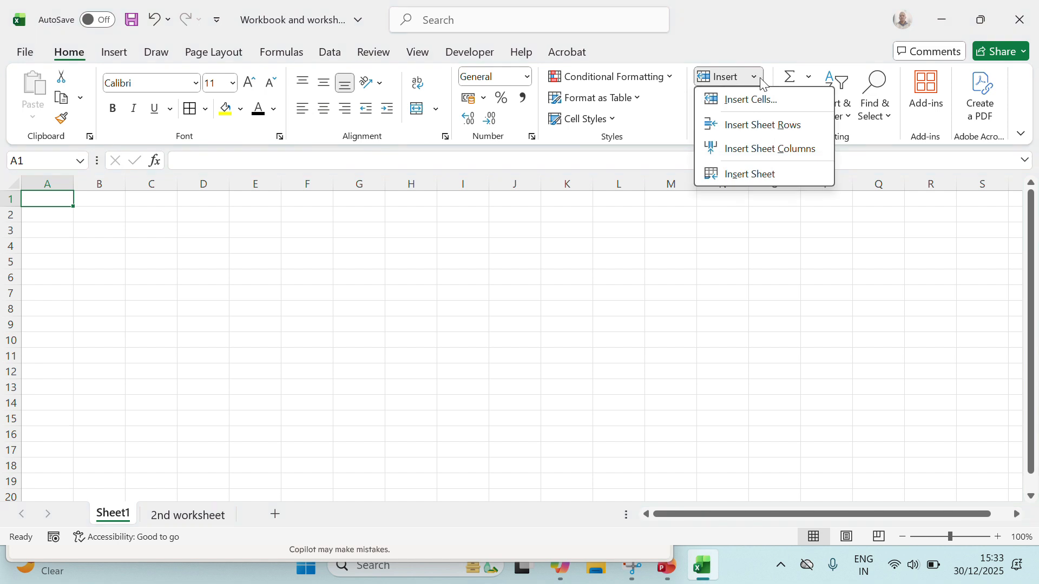
pyautogui.click(775, 157)
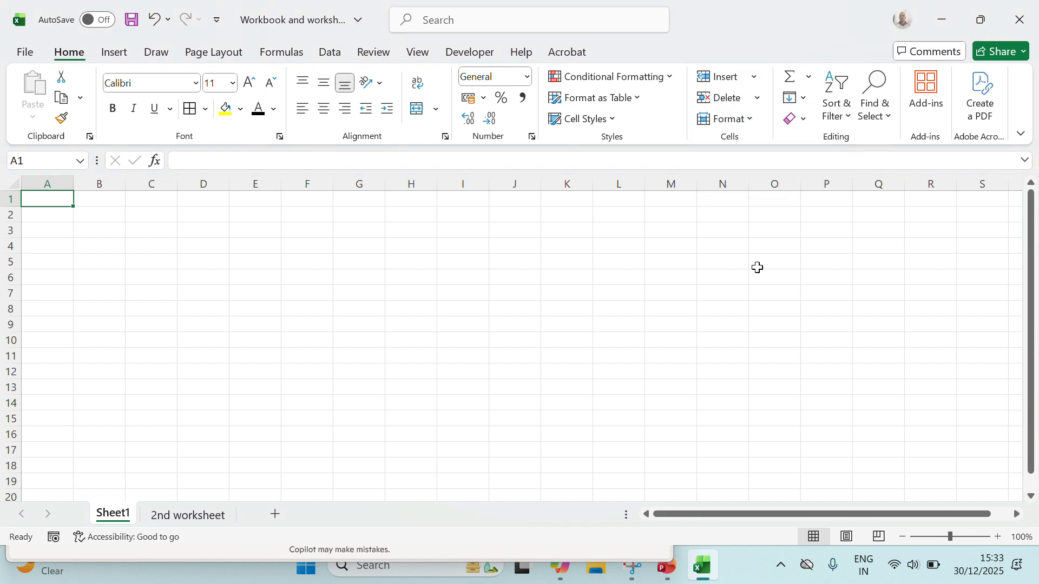
# Delete cell A1 of Sheet1 with Shift cells left, and delete the sheet row at A1.
pyautogui.click(757, 100)
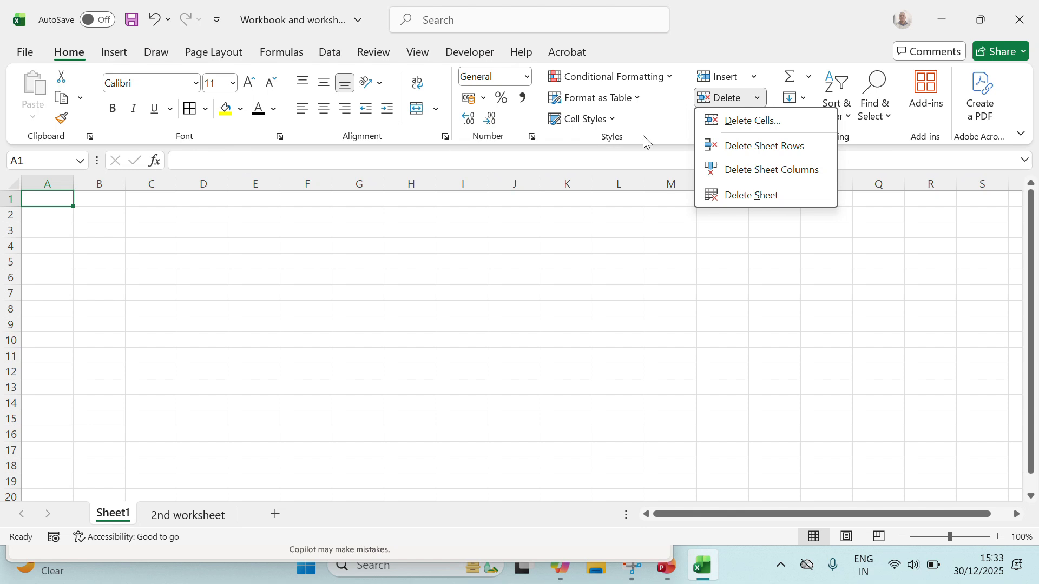
pyautogui.click(747, 122)
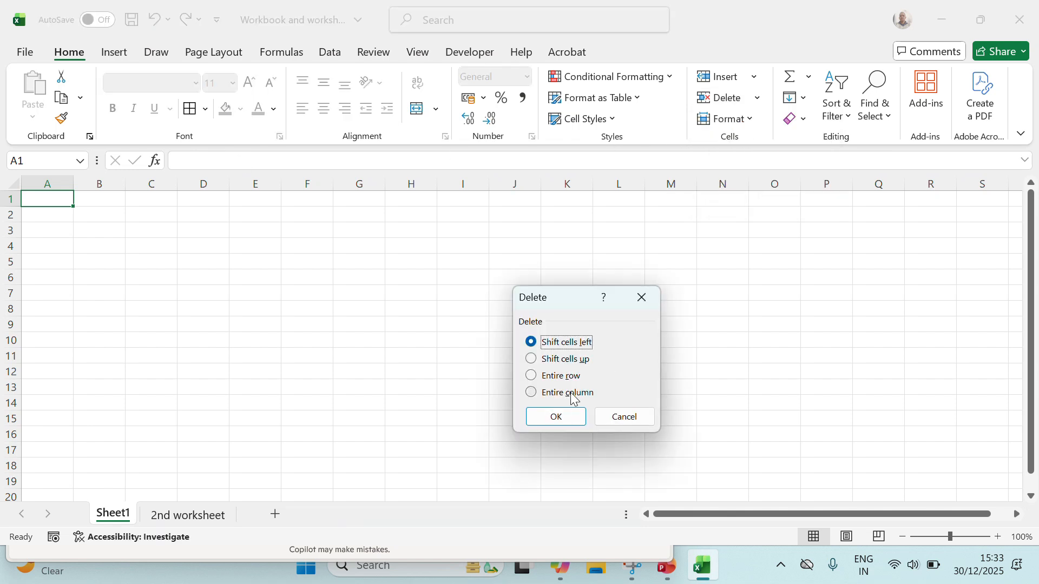
pyautogui.click(566, 417)
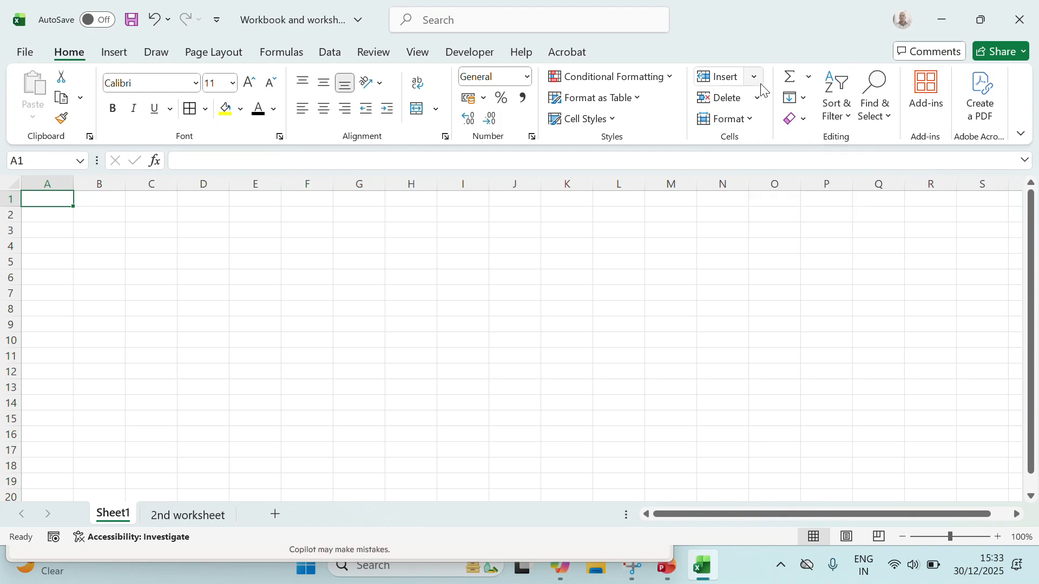
pyautogui.click(757, 102)
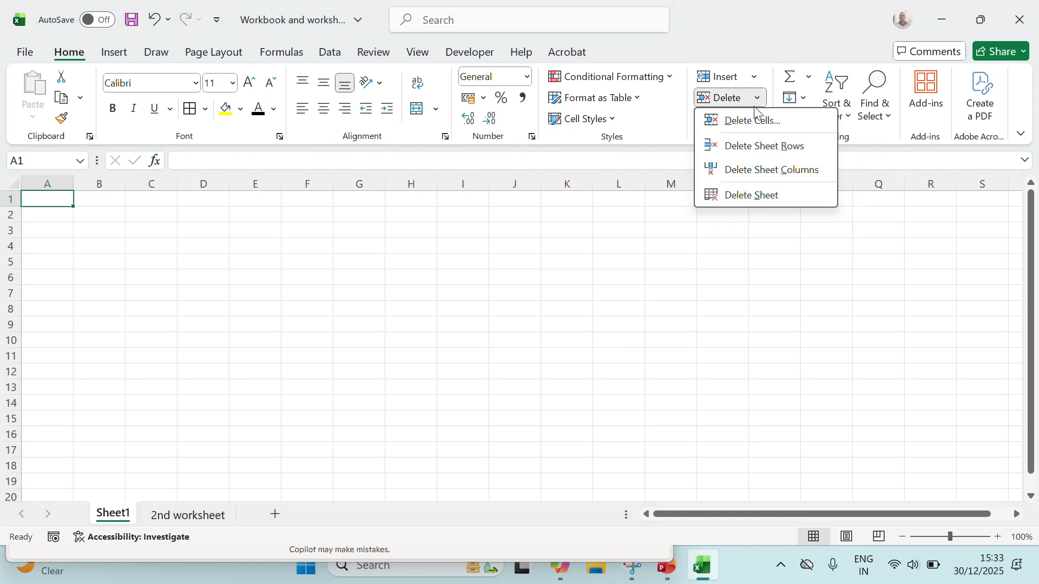
pyautogui.click(769, 151)
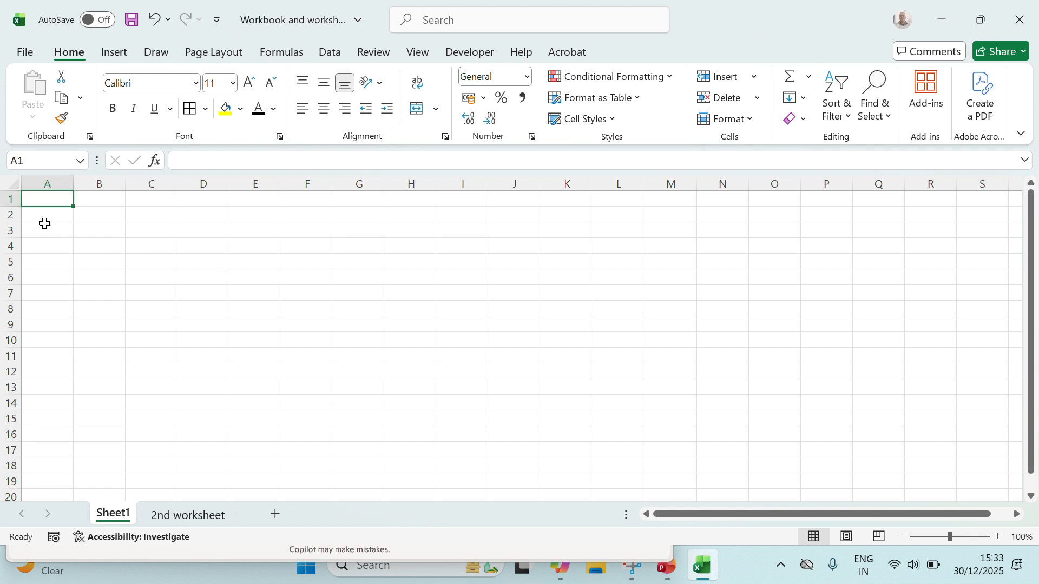
# Fill the whole of row 3 in Sheet1 with yellow.
pyautogui.click(10, 230)
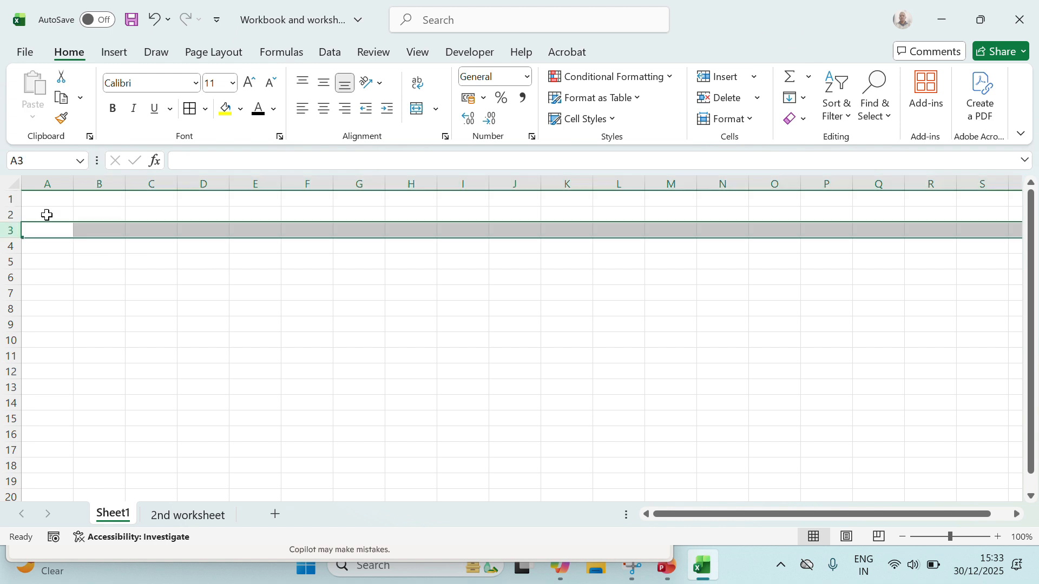
pyautogui.click(224, 109)
pyautogui.click(461, 290)
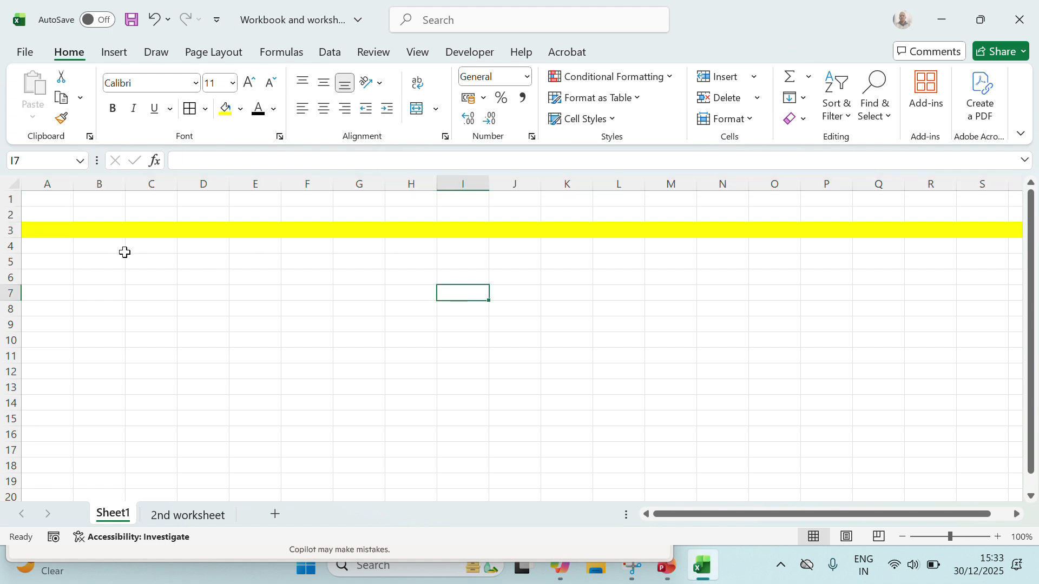
# Delete the yellow row 3 from Sheet1.
pyautogui.click(11, 230)
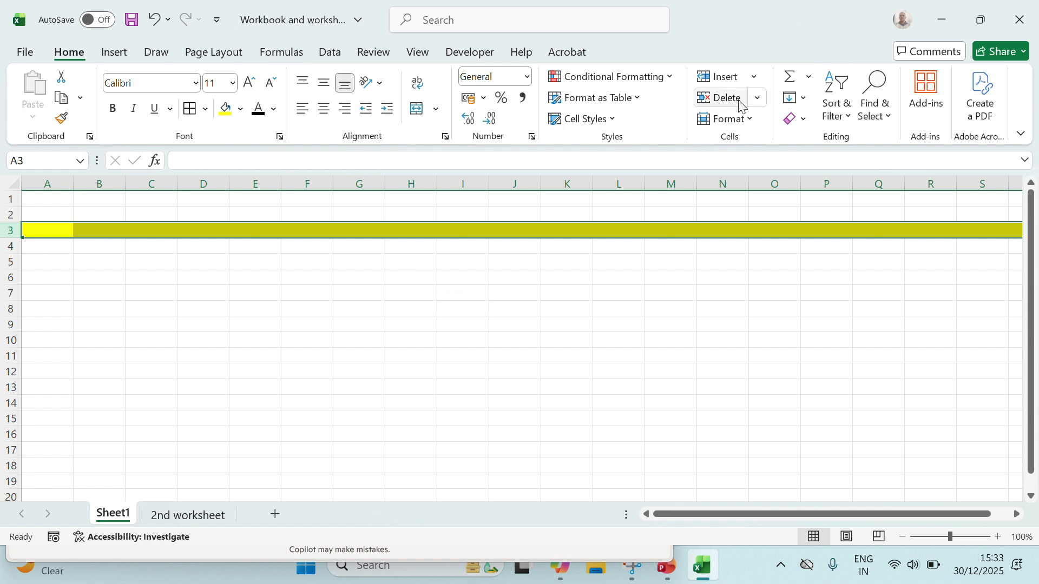
pyautogui.click(758, 98)
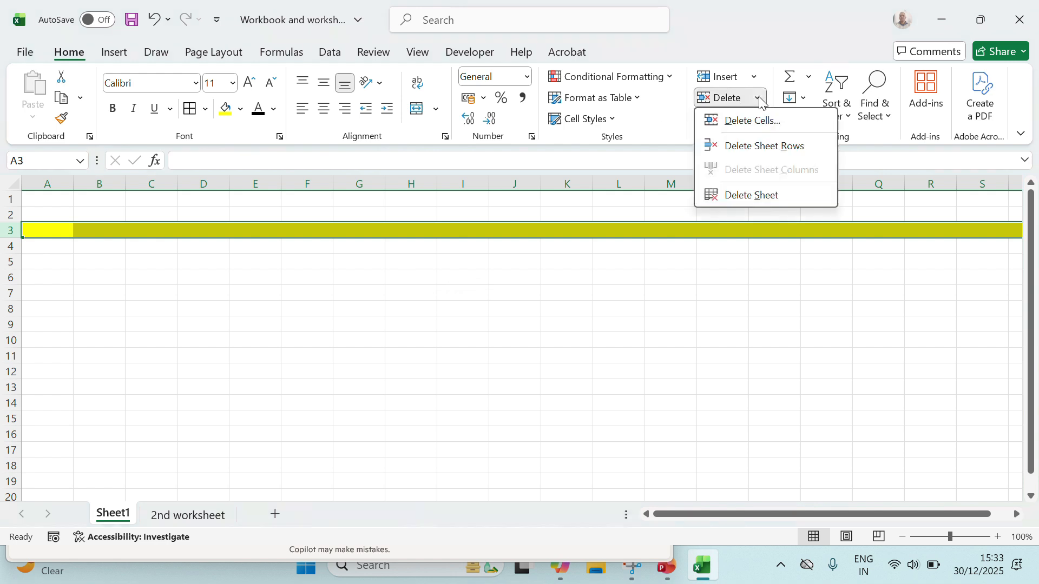
pyautogui.click(767, 148)
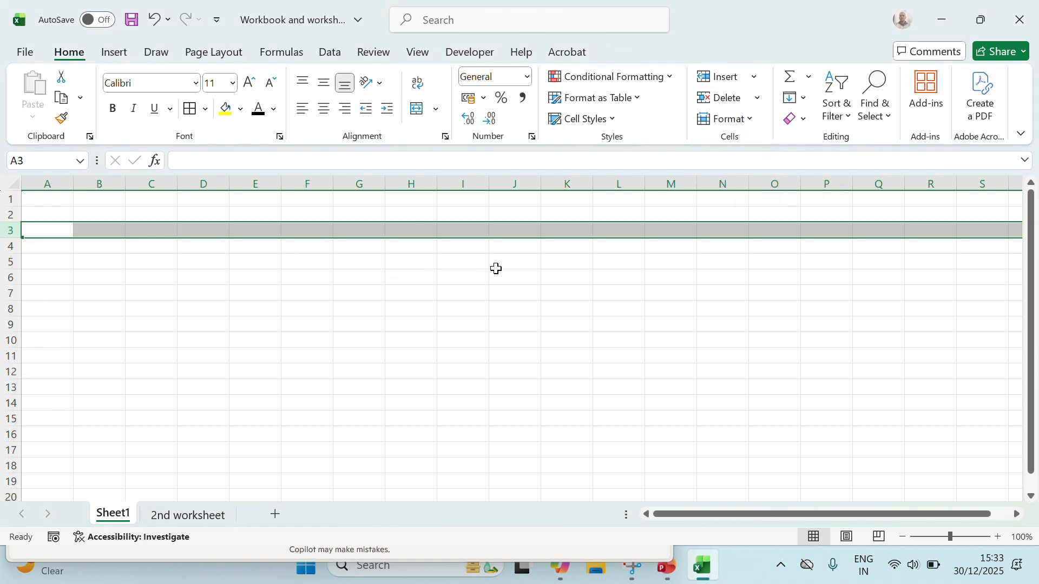
pyautogui.click(758, 99)
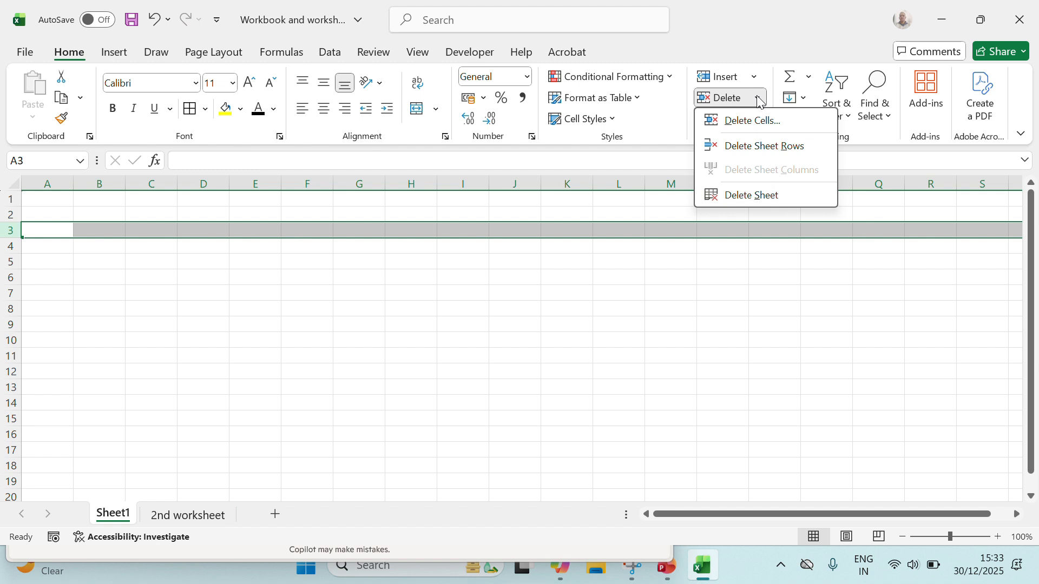
pyautogui.click(376, 409)
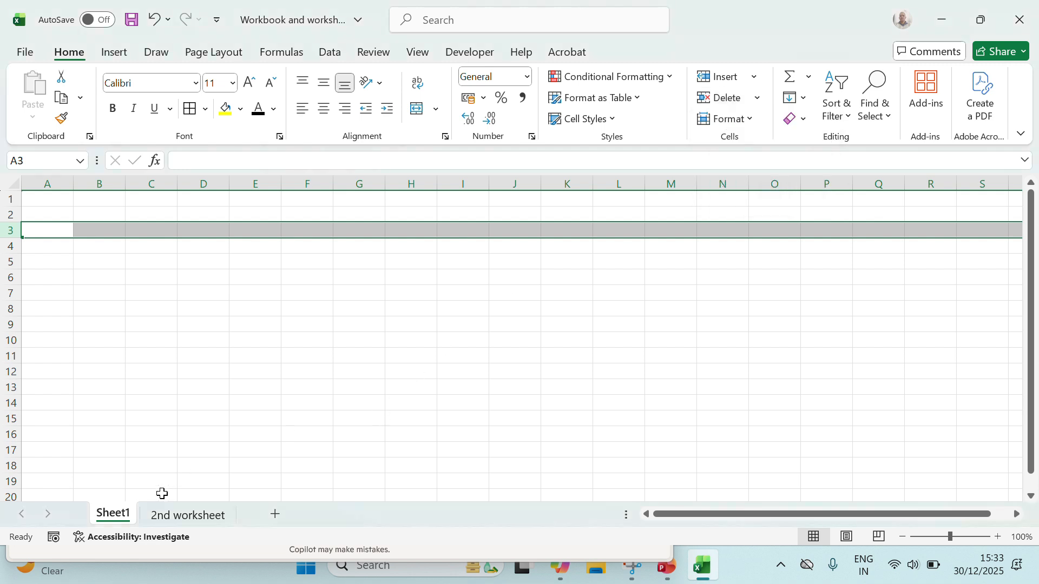
# Check the 2nd worksheet, return to Sheet1 and permanently delete Sheet1 from the workbook.
pyautogui.click(181, 515)
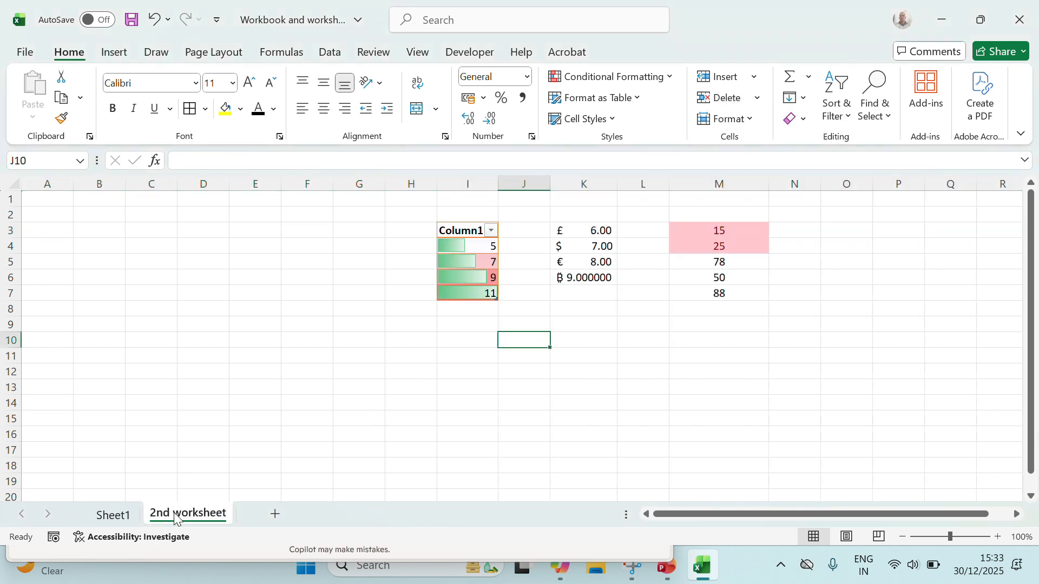
pyautogui.click(118, 515)
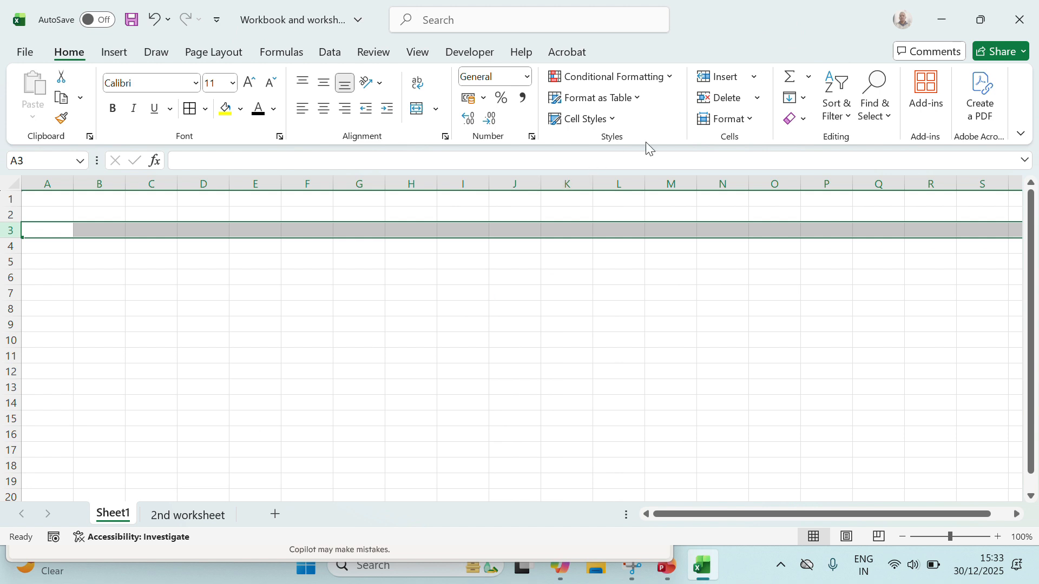
pyautogui.click(758, 98)
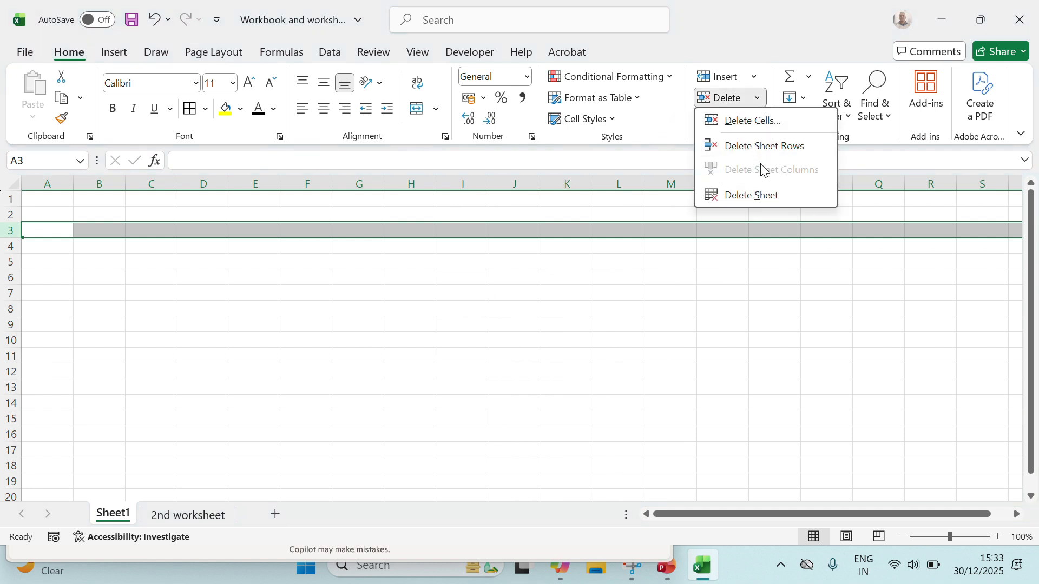
pyautogui.click(763, 195)
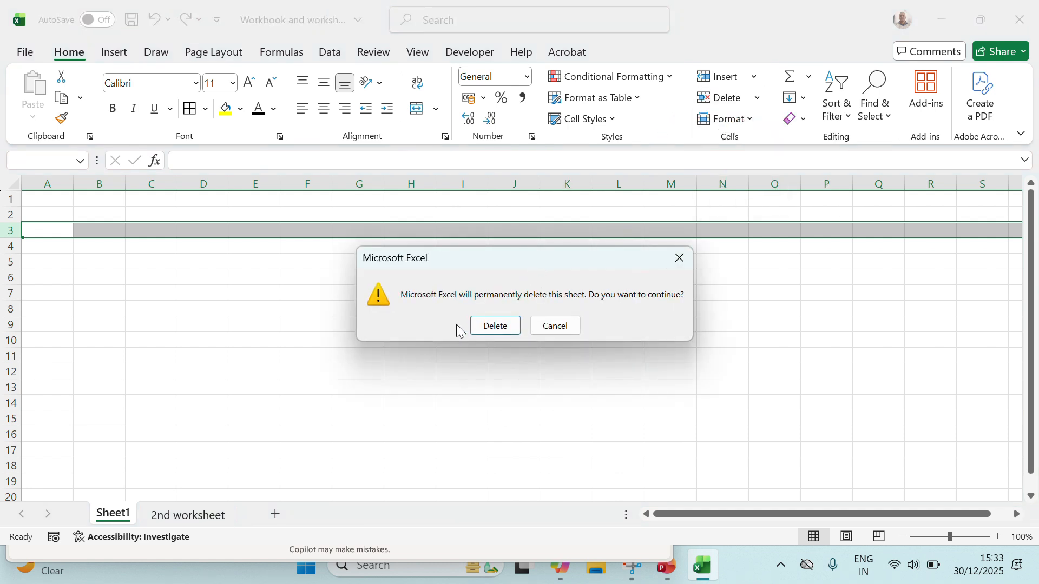
pyautogui.click(490, 328)
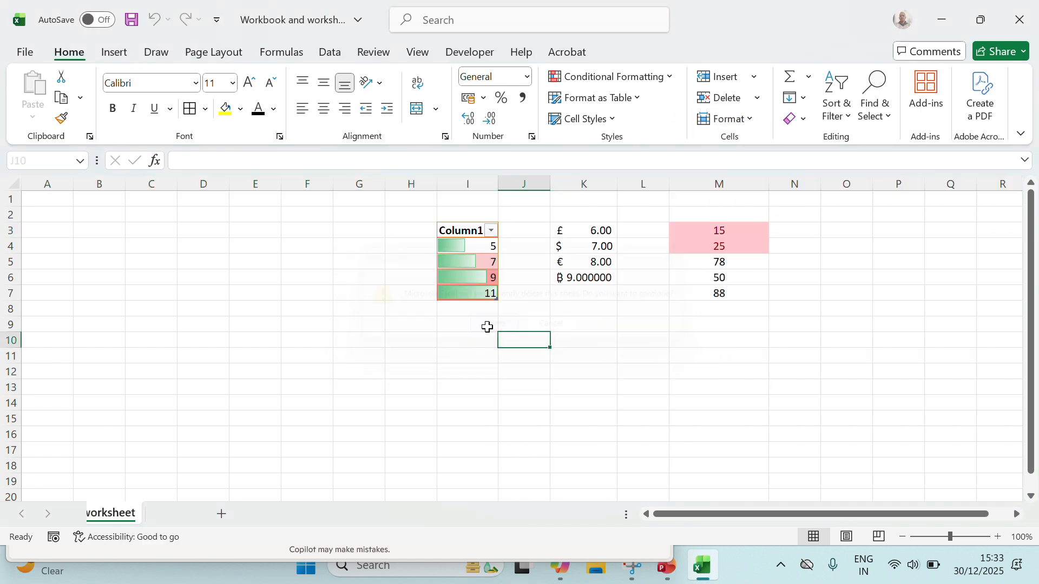
pyautogui.click(383, 417)
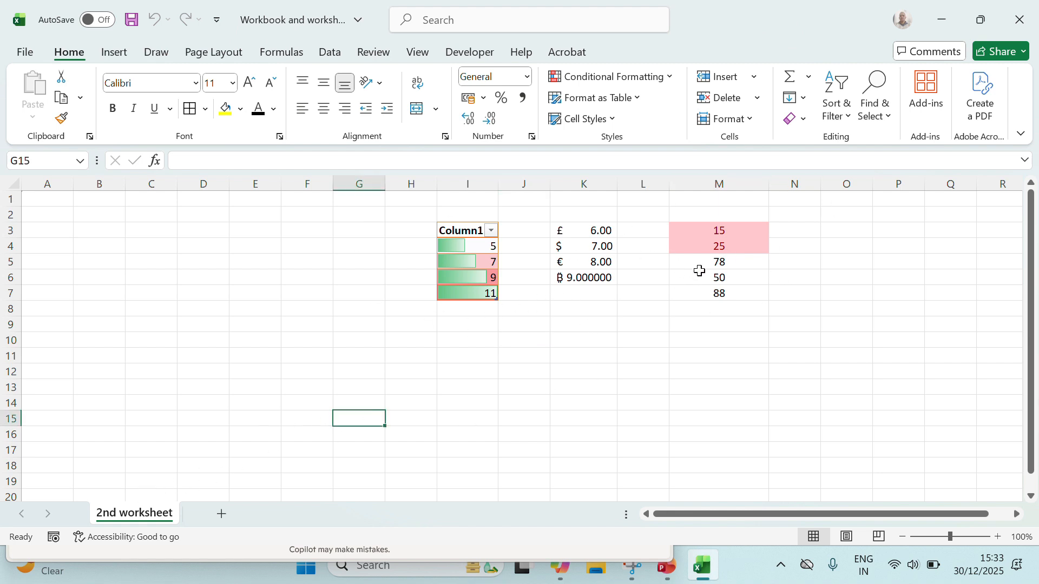
pyautogui.click(755, 121)
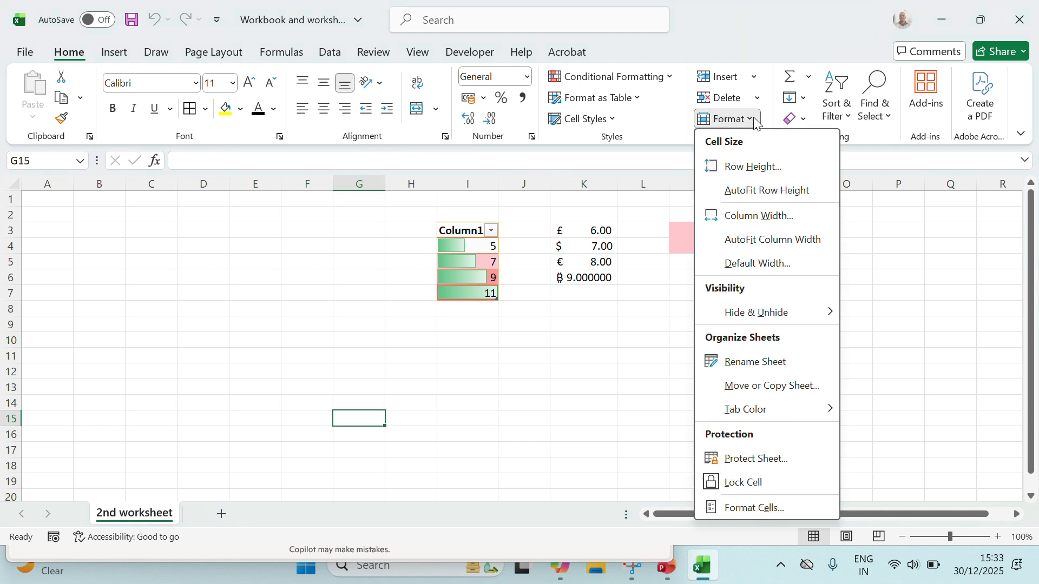
pyautogui.click(924, 287)
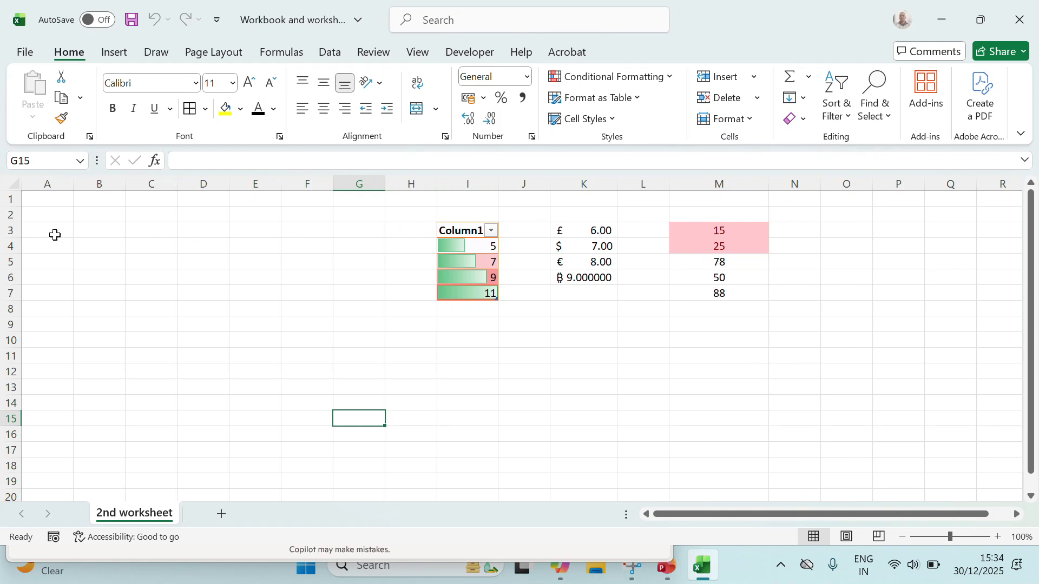
# Set the height of rows 3 to 7 in the 2nd worksheet to 30.
pyautogui.moveTo(4, 230); pyautogui.dragTo(9, 294)
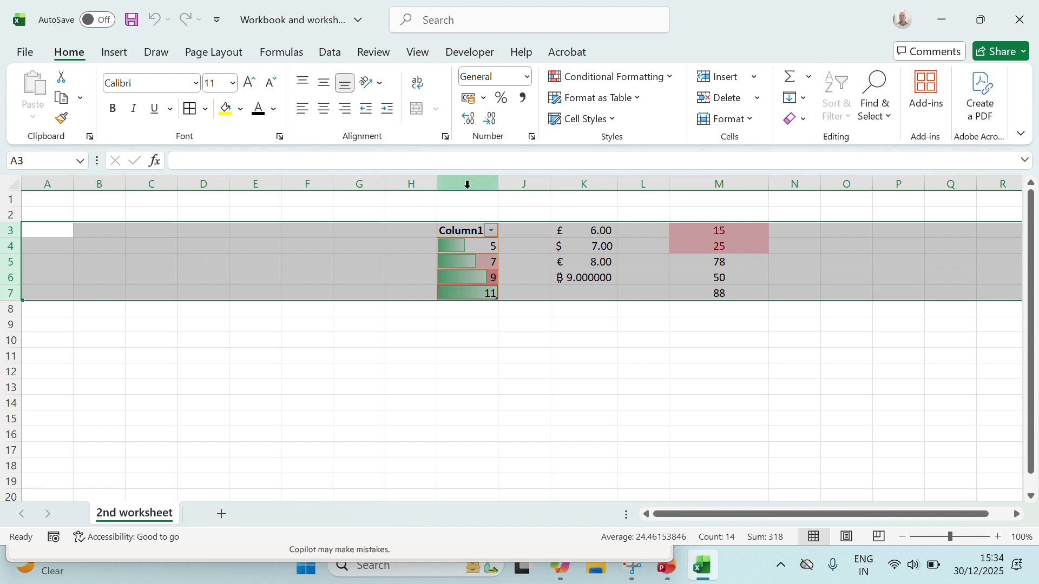
pyautogui.click(755, 124)
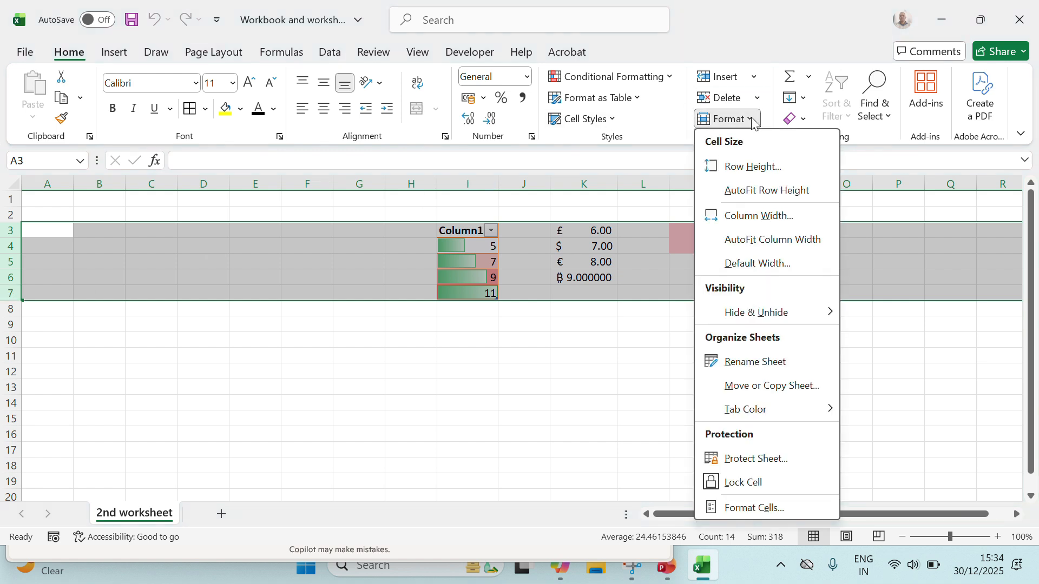
pyautogui.click(764, 167)
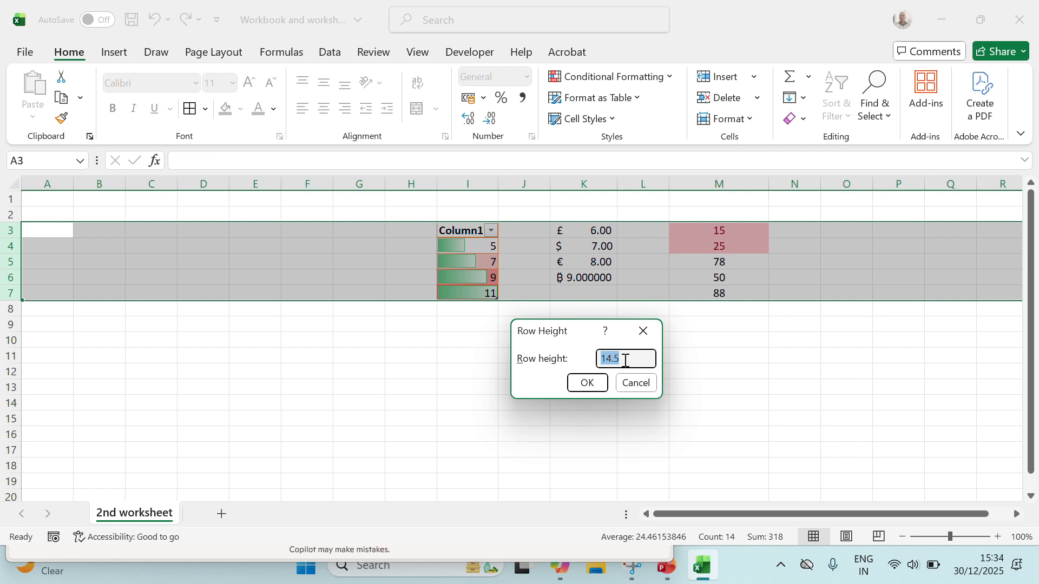
pyautogui.write('30')
pyautogui.press('Return')
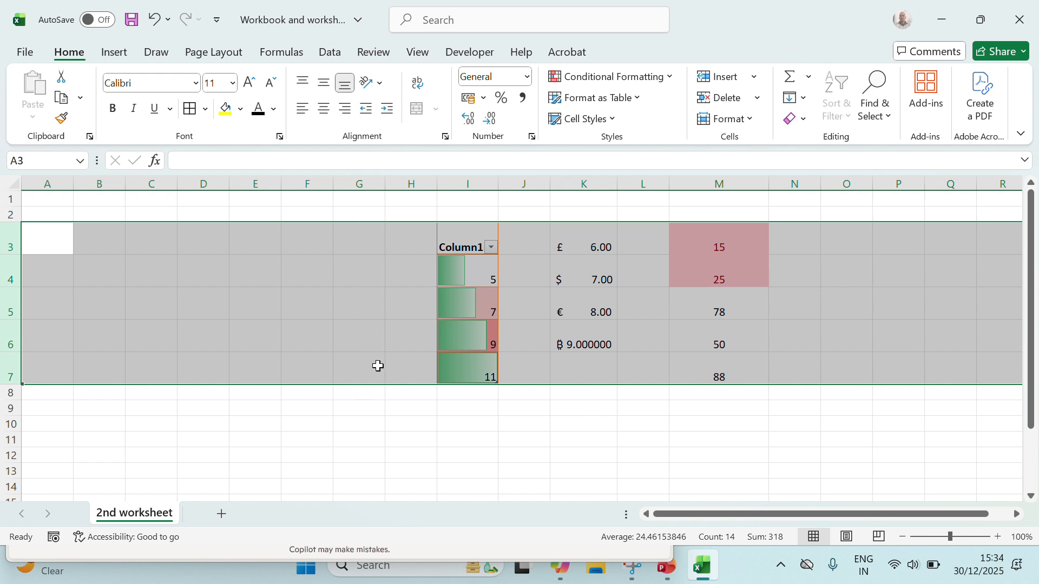
# Middle-align the contents of rows 3 to 7 vertically and AutoFit the height of these rows.
pyautogui.click(325, 92)
pyautogui.click(750, 125)
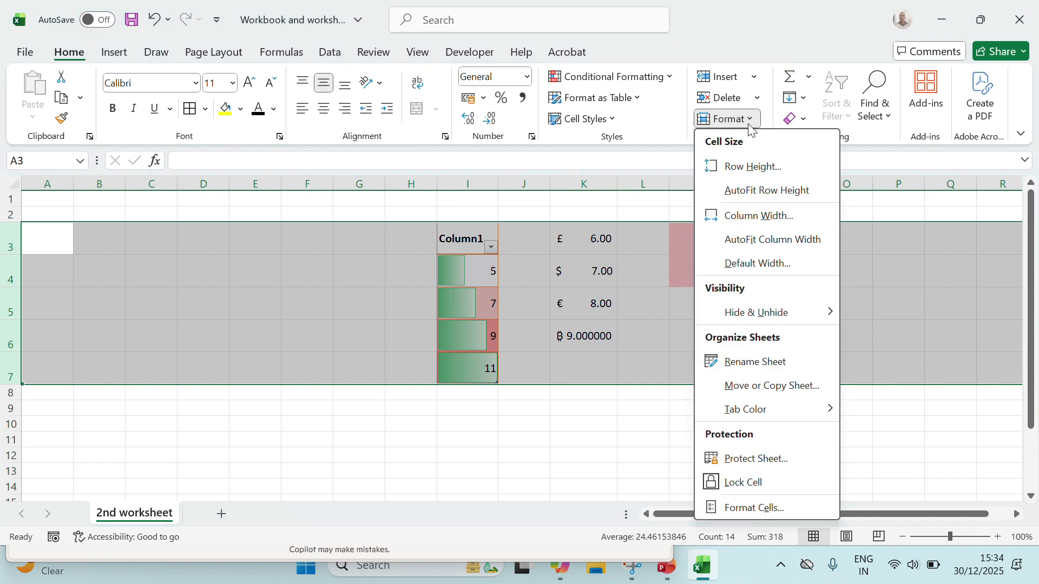
pyautogui.click(778, 192)
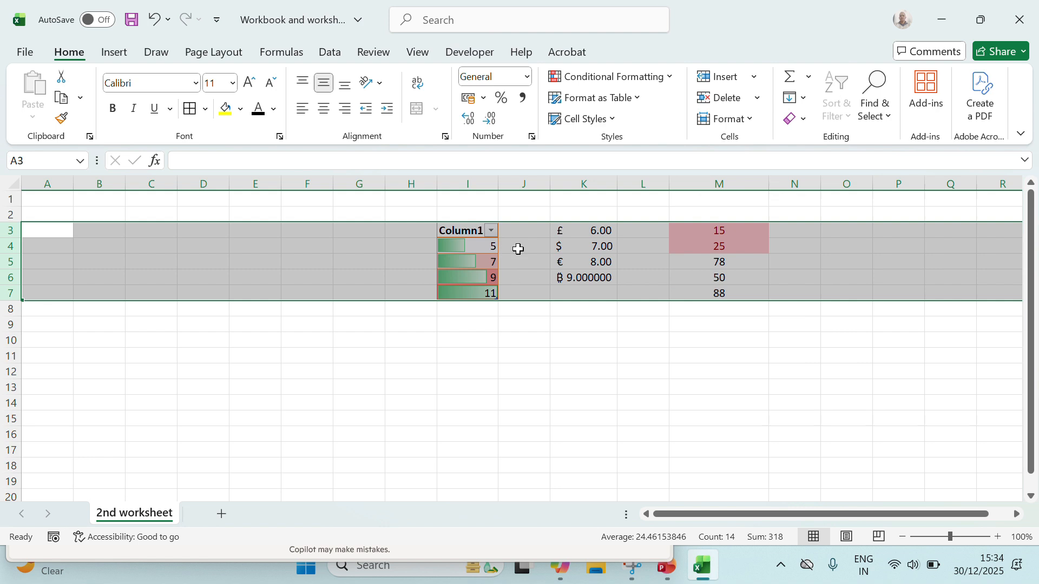
# Open the cell size and format options for rows 3 to 7.
pyautogui.click(755, 120)
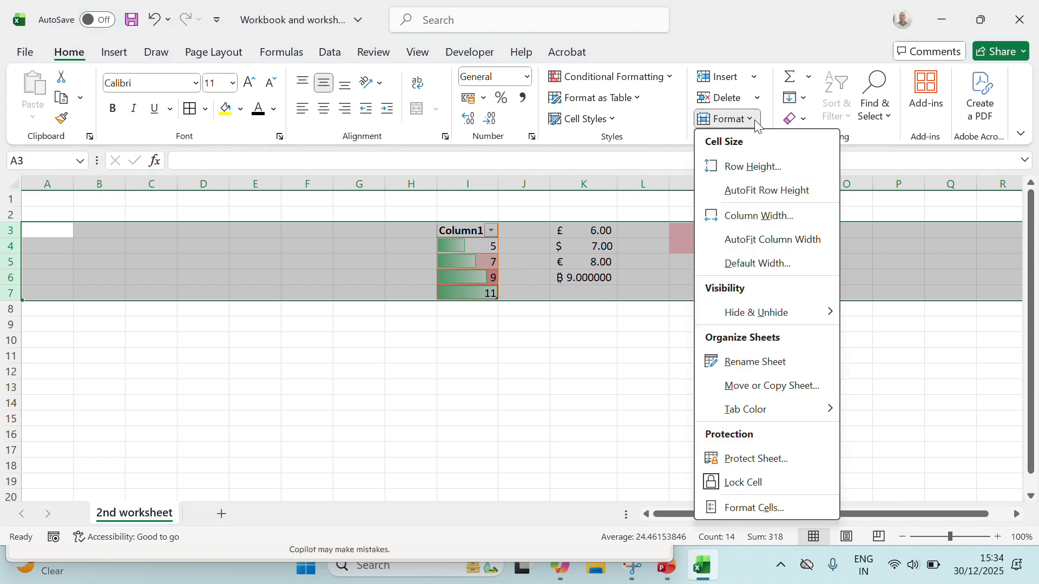